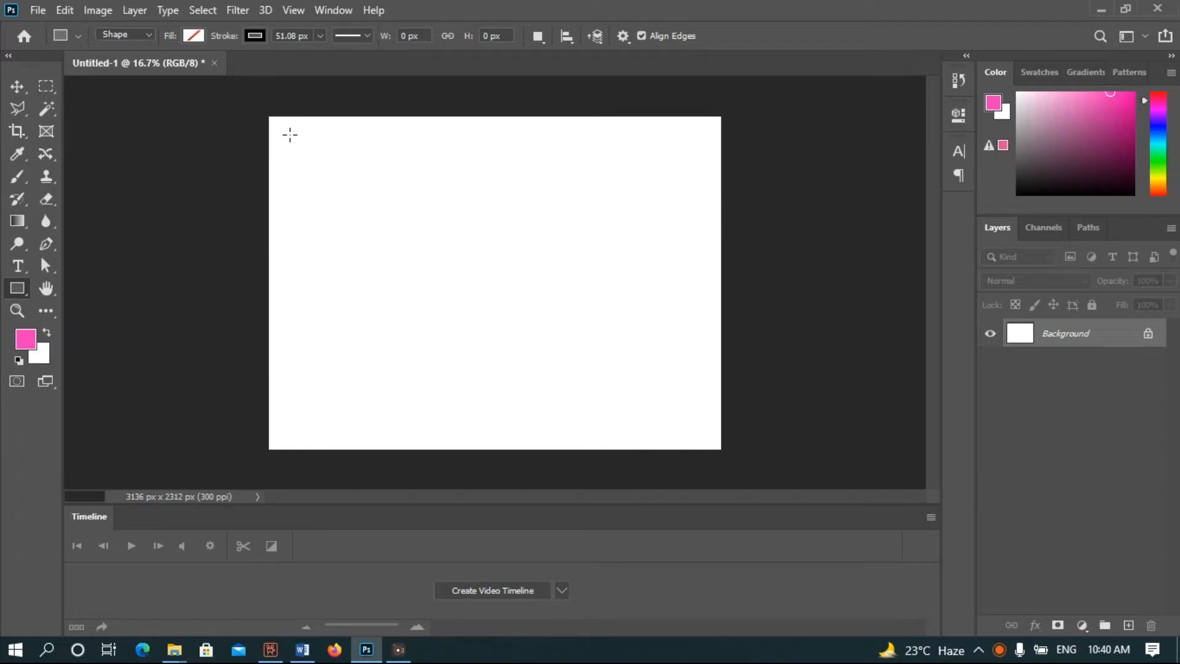
Step: Draw an unfilled rectangle with a 51.08 px stroke just inside the canvas edges, about 2898 by 2056 px
left_click_drag(370, 219, 550, 312)
key("ctrl+z")
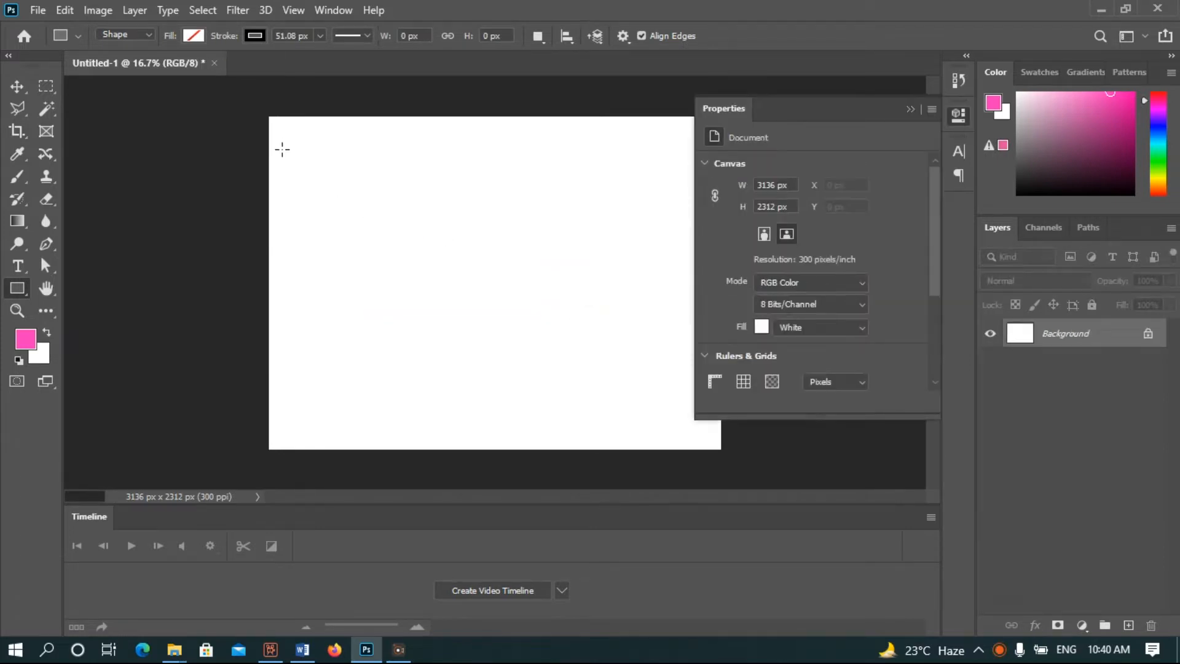
left_click_drag(287, 135, 704, 429)
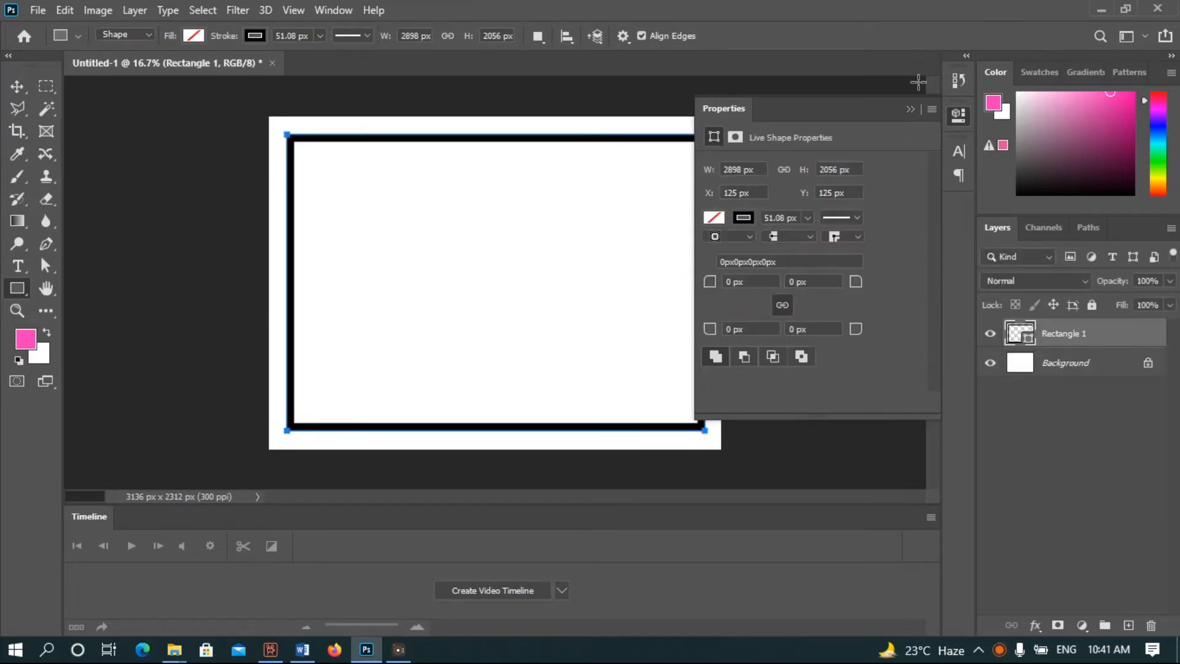
left_click(913, 110)
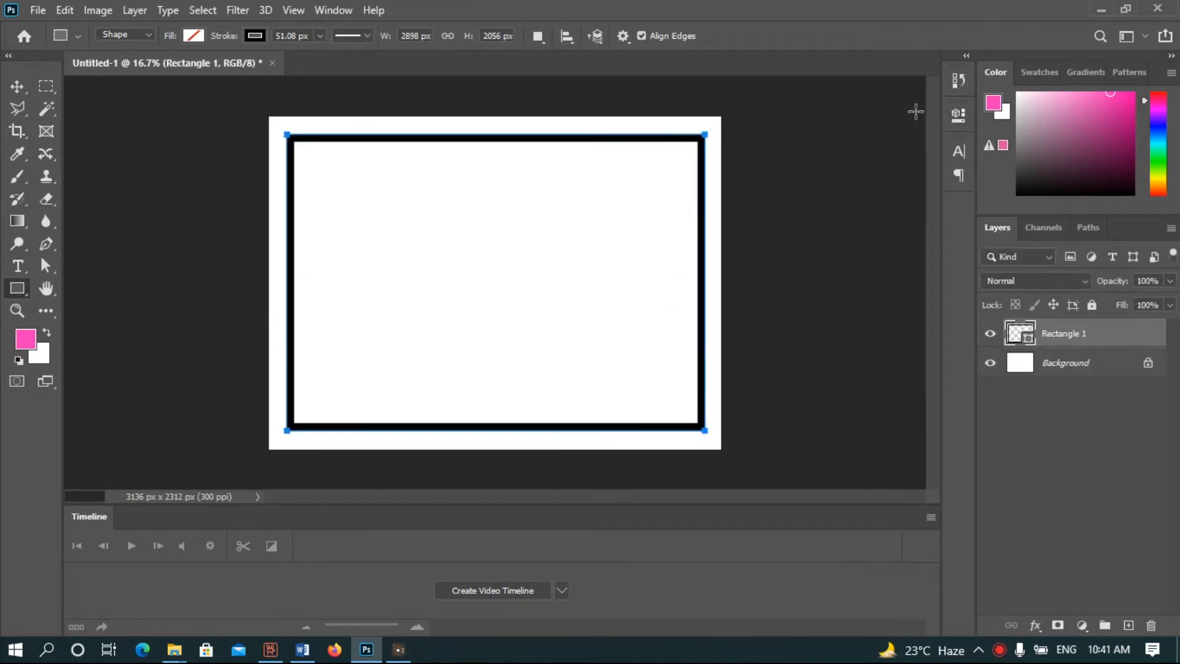
Step: Change the rectangle frame's stroke colour to white and switch to the Move tool
left_click(254, 36)
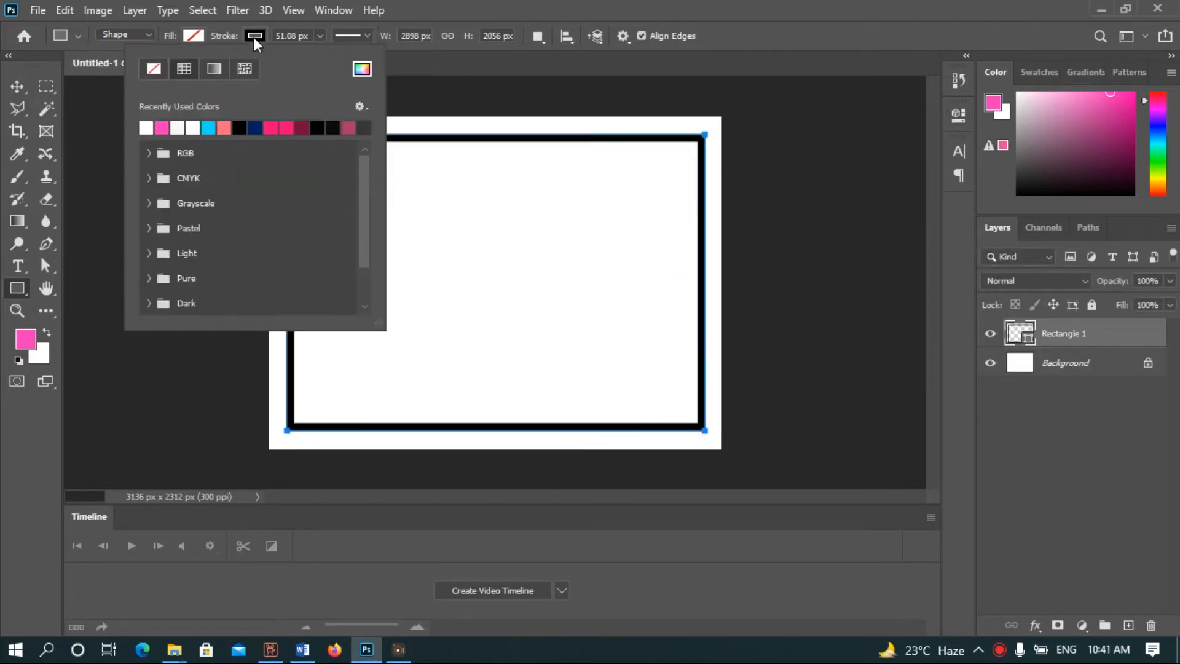
left_click(162, 127)
left_click(458, 1)
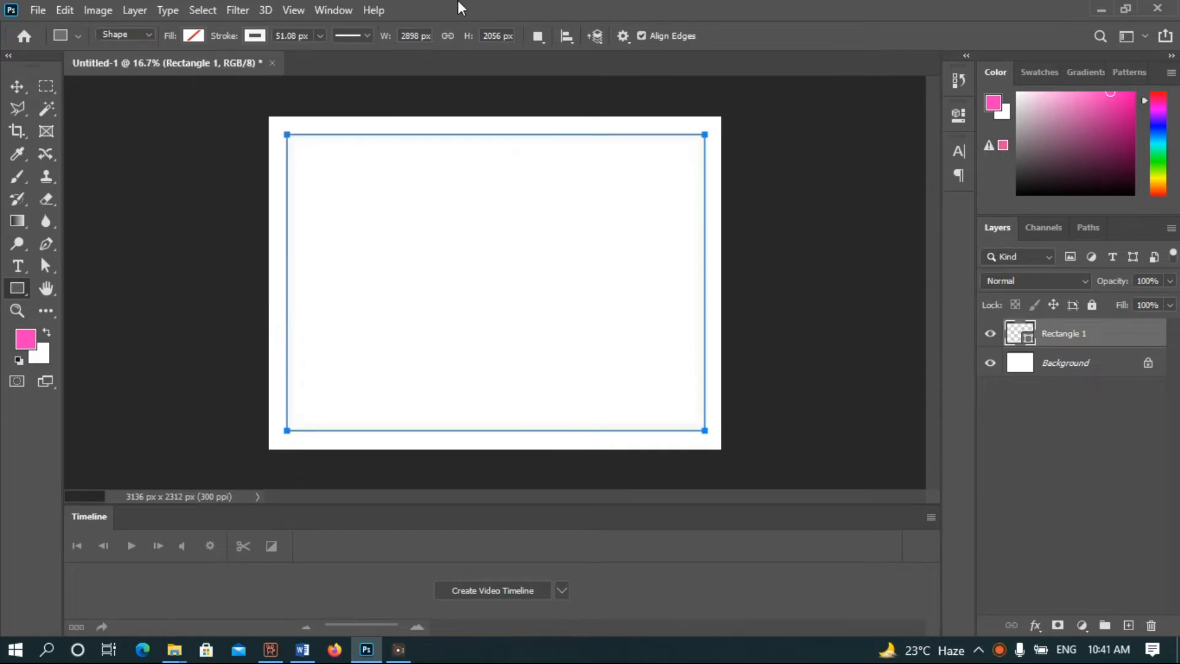
left_click(19, 88)
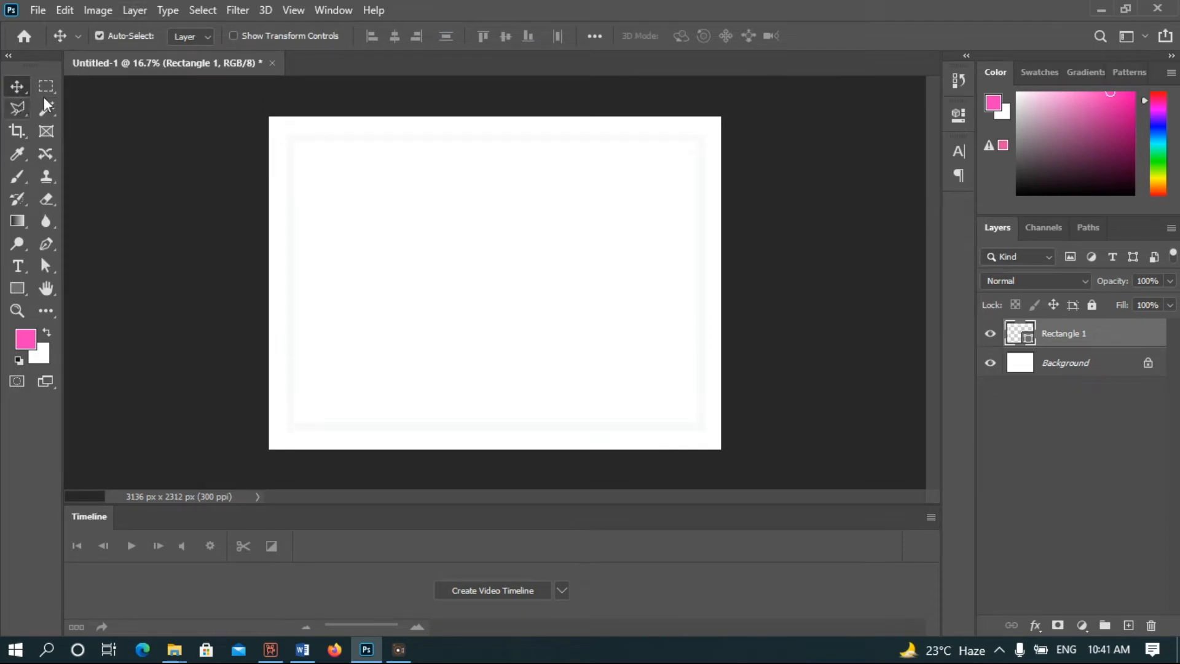
Step: Open the purepng.com headphone PNG image from the Desktop folder
left_click(34, 14)
left_click(44, 43)
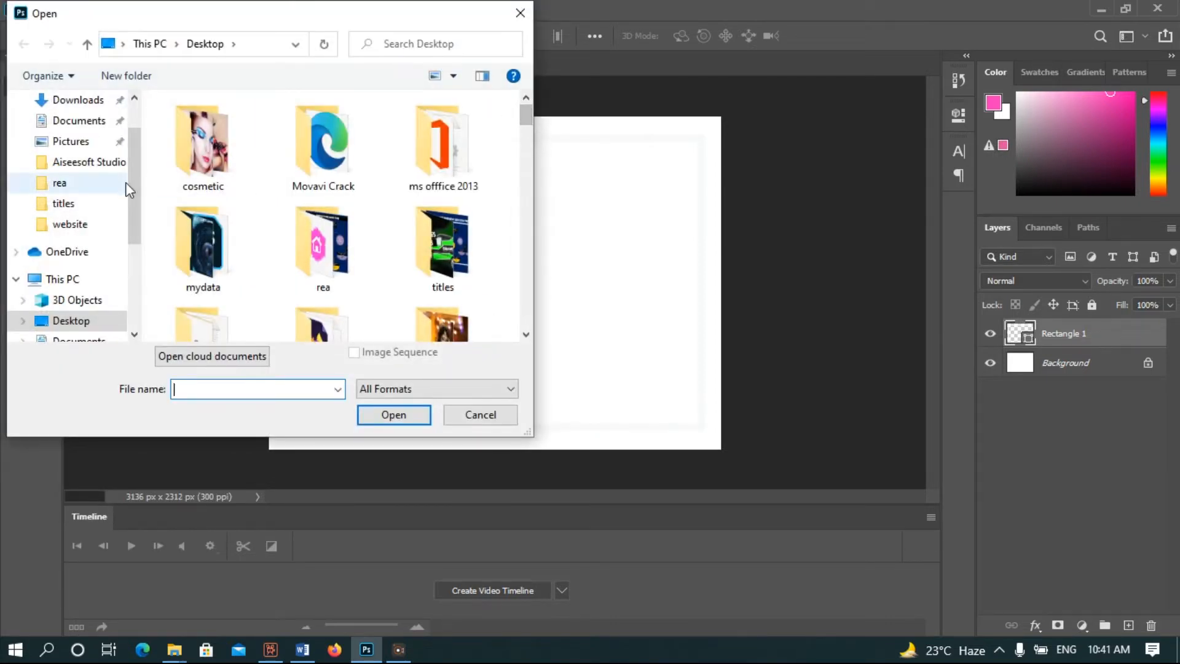
left_click(109, 102)
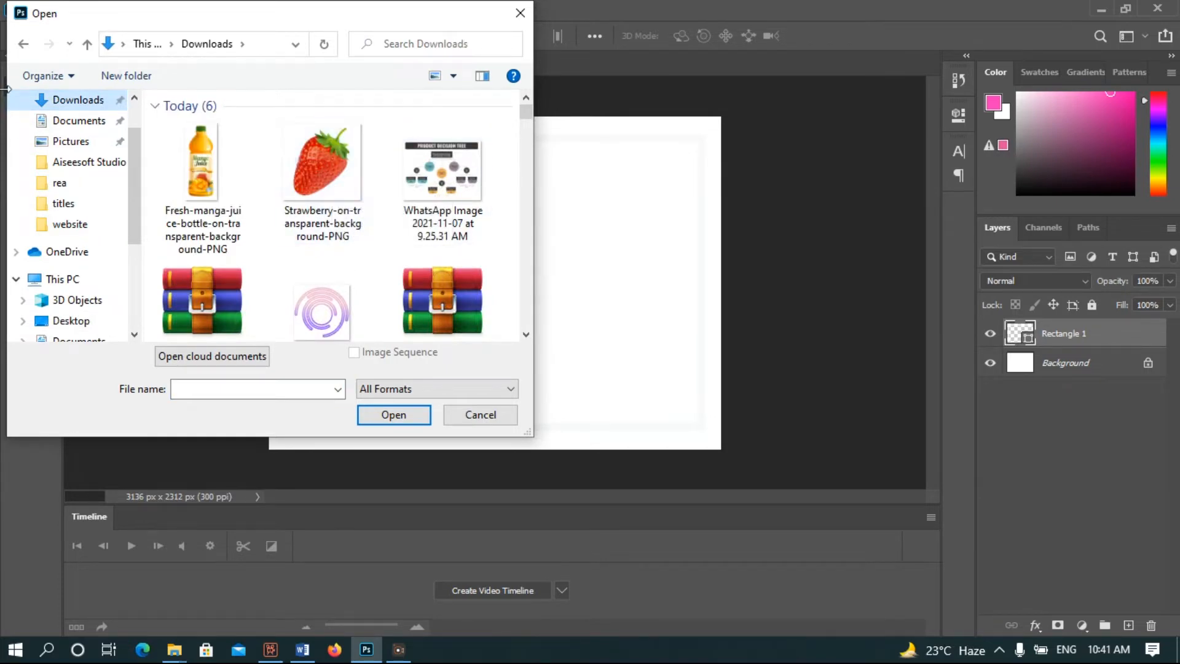
left_click(89, 322)
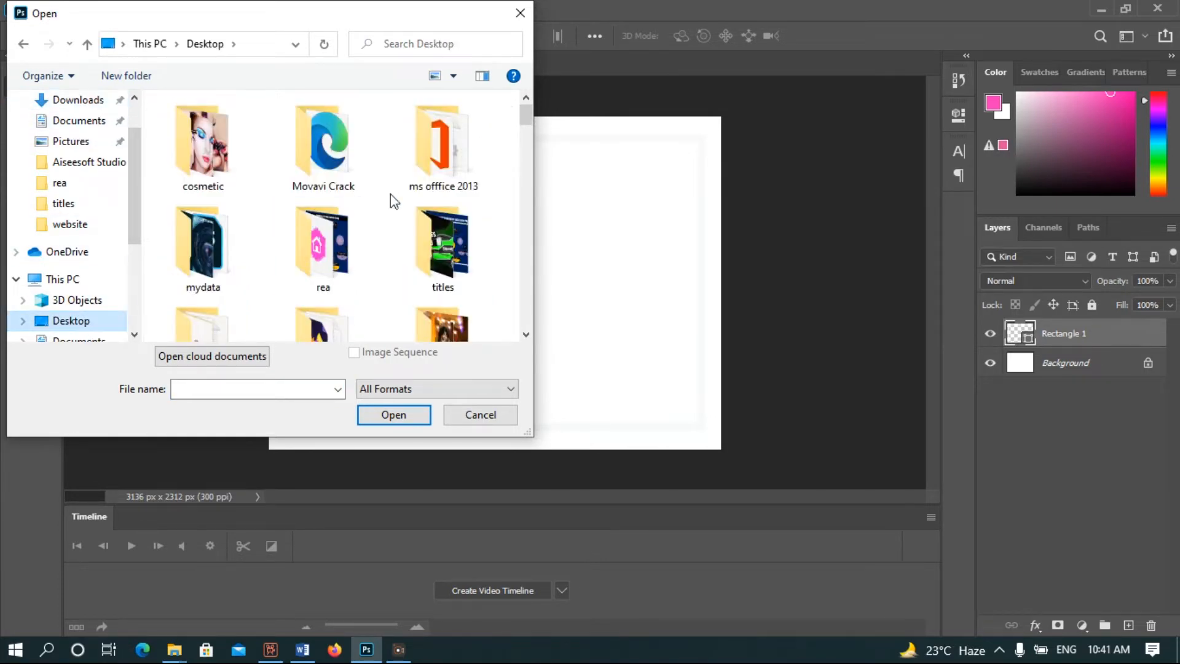
left_click_drag(526, 114, 534, 292)
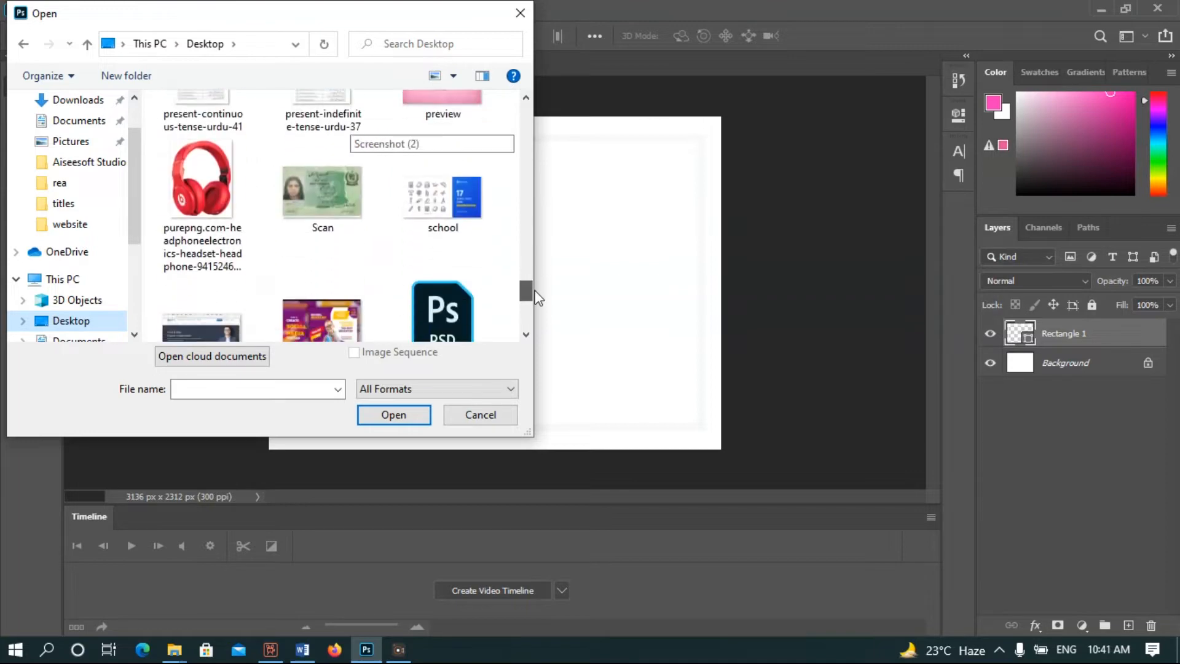
double_click(214, 165)
Step: Copy the red headphones into the Untitled-1 document and close the source image without saving changes
left_click_drag(446, 156, 473, 163)
left_click_drag(490, 71, 575, 127)
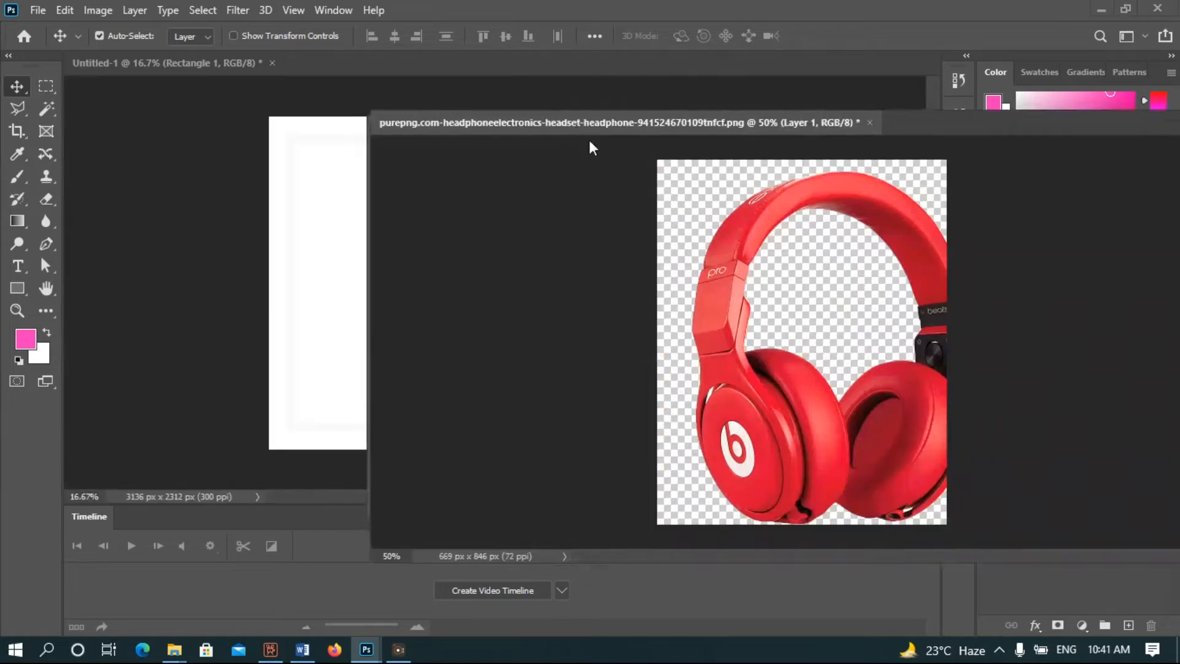
left_click_drag(510, 203, 341, 266)
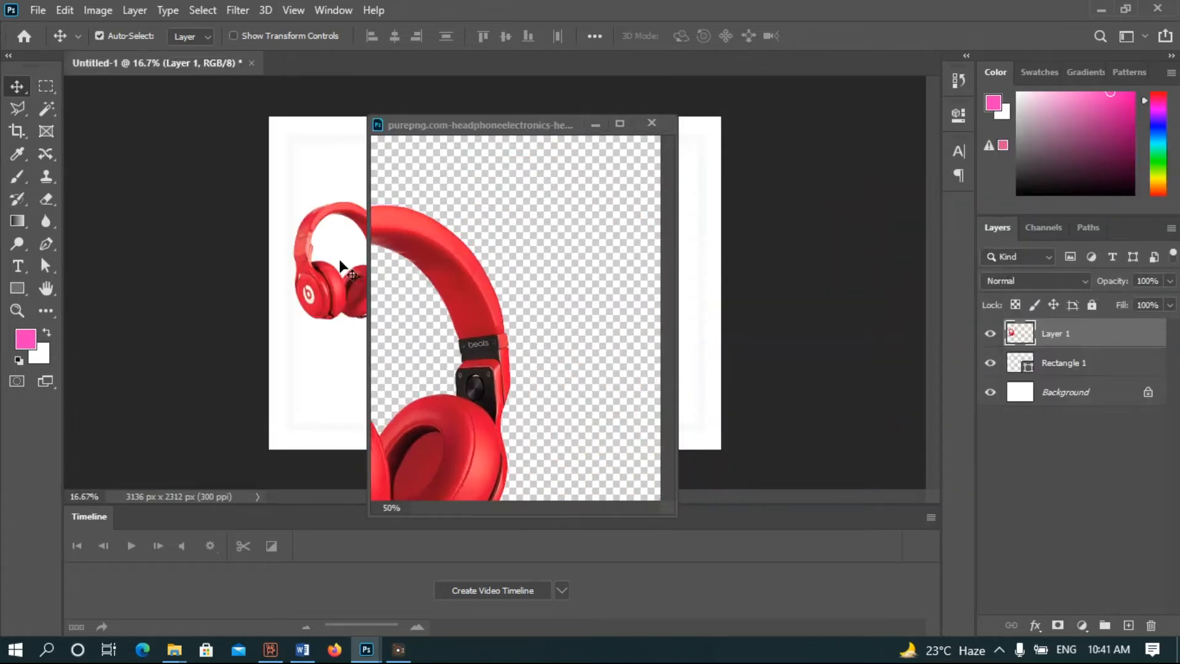
left_click(652, 123)
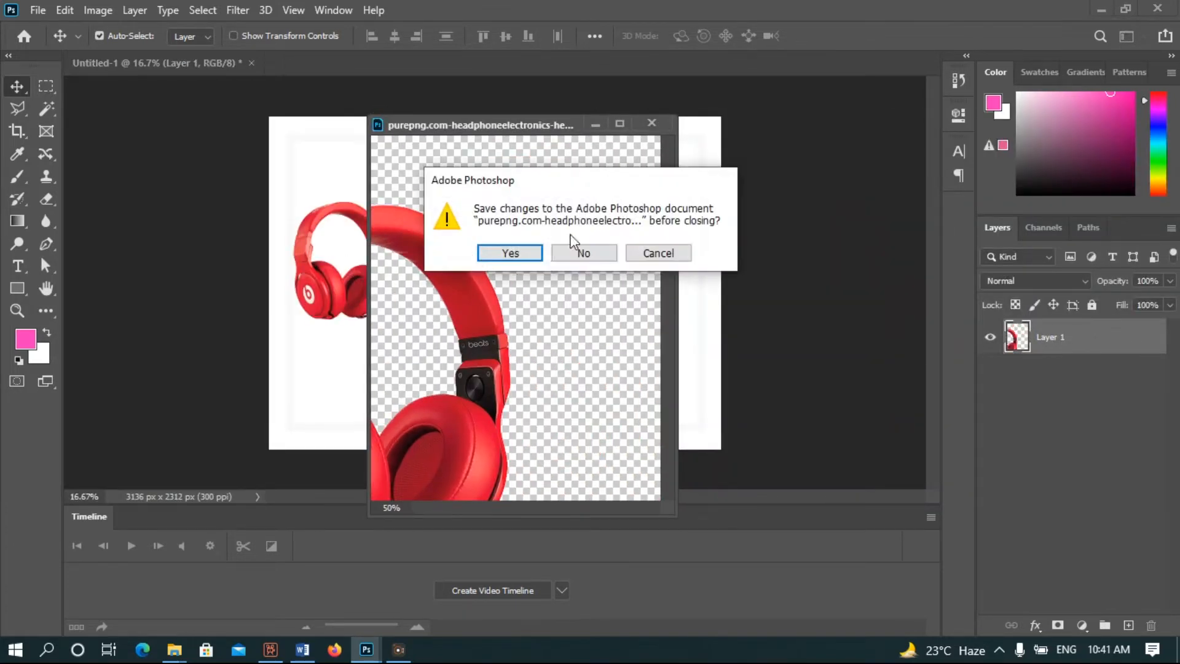
left_click(575, 260)
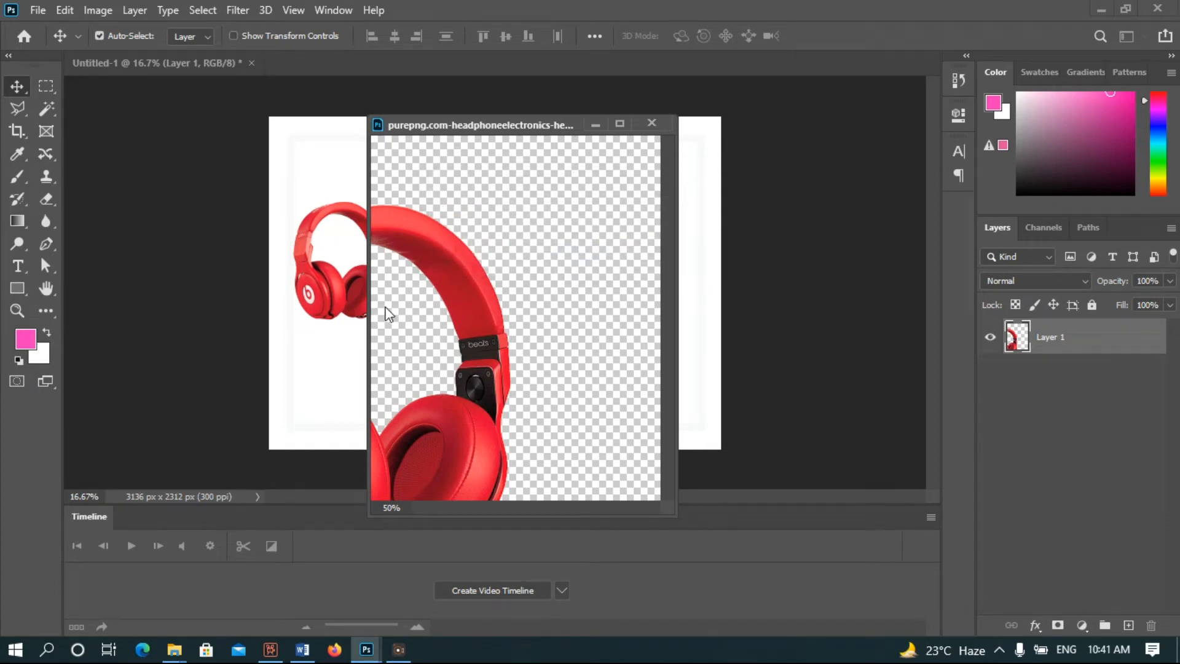
Step: Move the headphones to the middle of the canvas and enlarge them to about 196% width and 171% height
left_click_drag(381, 311, 571, 350)
key("ctrl+t")
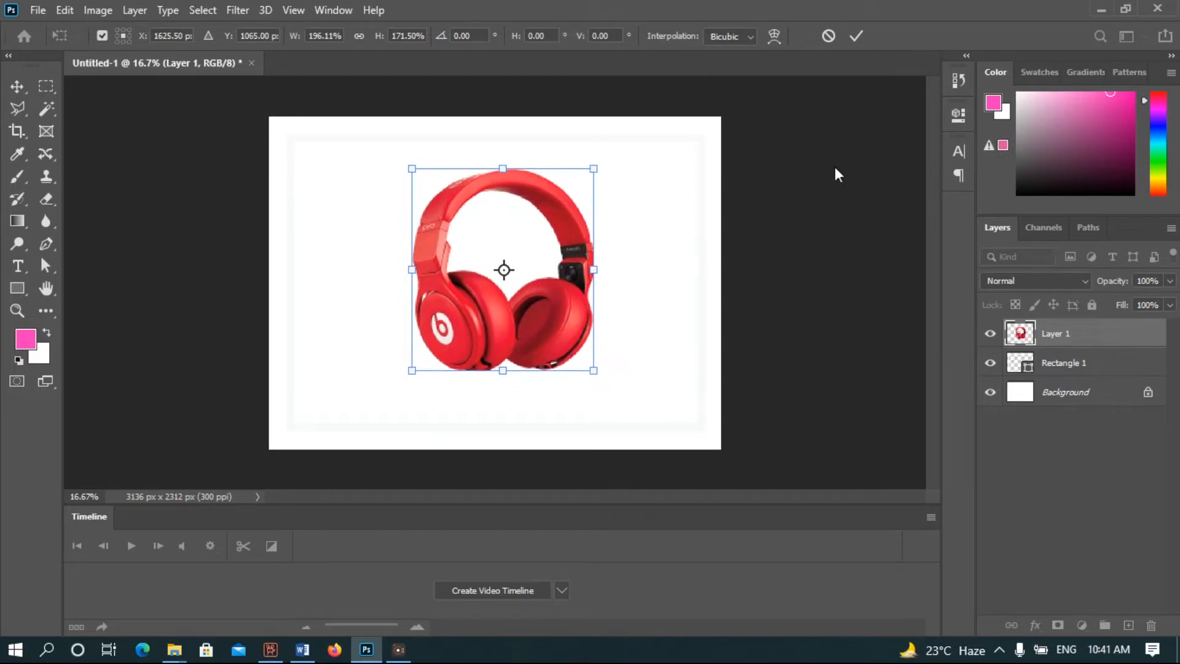
left_click(856, 37)
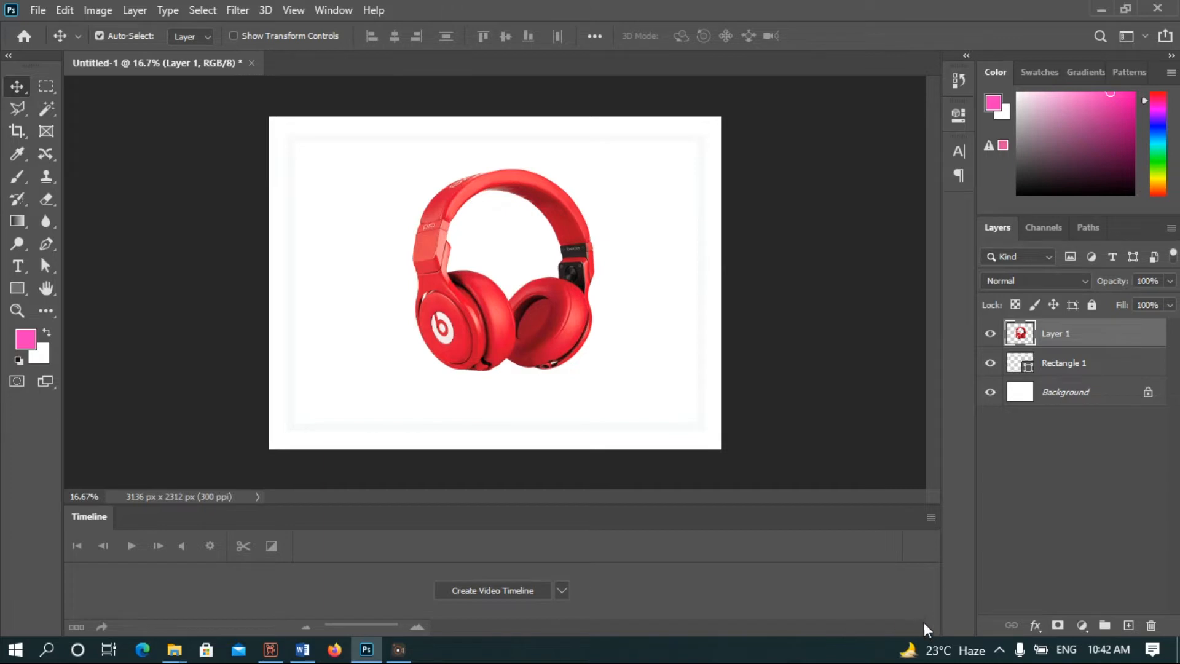
Step: Create a new empty layer and place it between the headphones layer and the Rectangle 1 layer
left_click(1133, 625)
left_click(1128, 625)
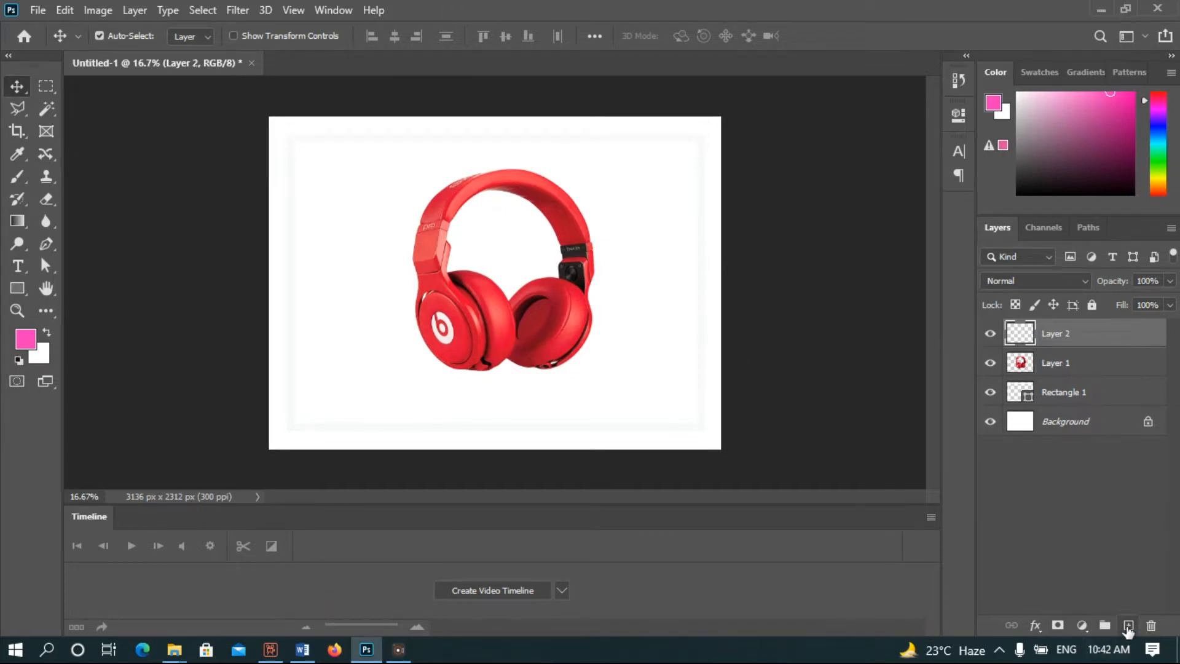
left_click_drag(1074, 337, 1069, 385)
left_click(1073, 391)
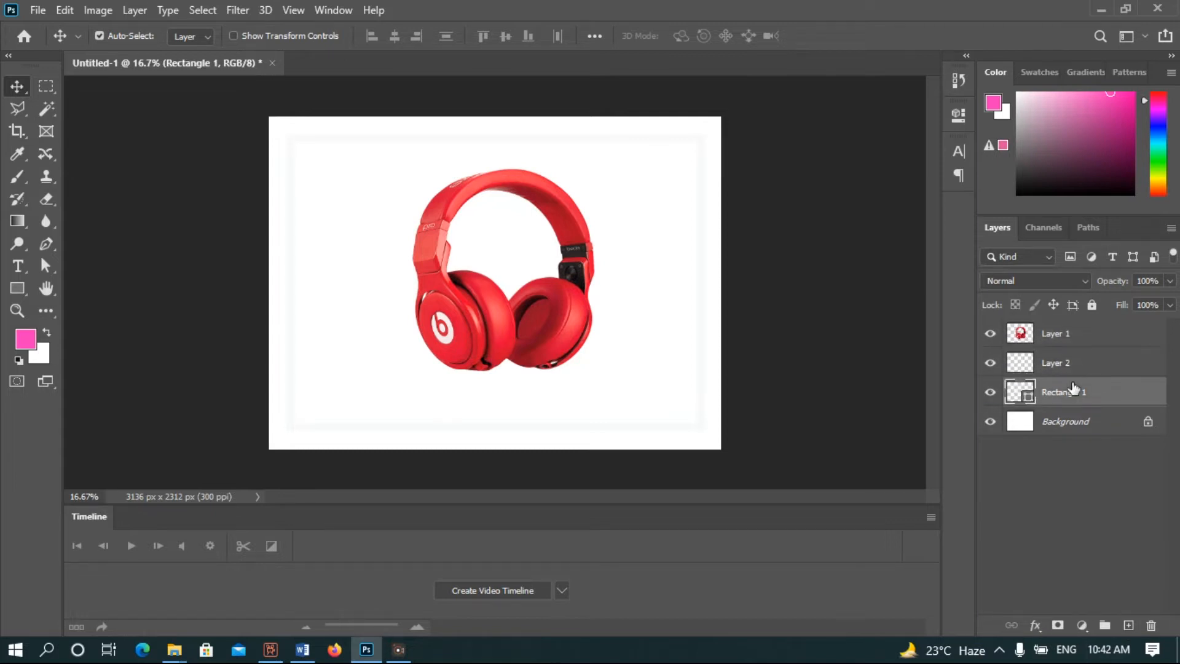
left_click(1068, 371)
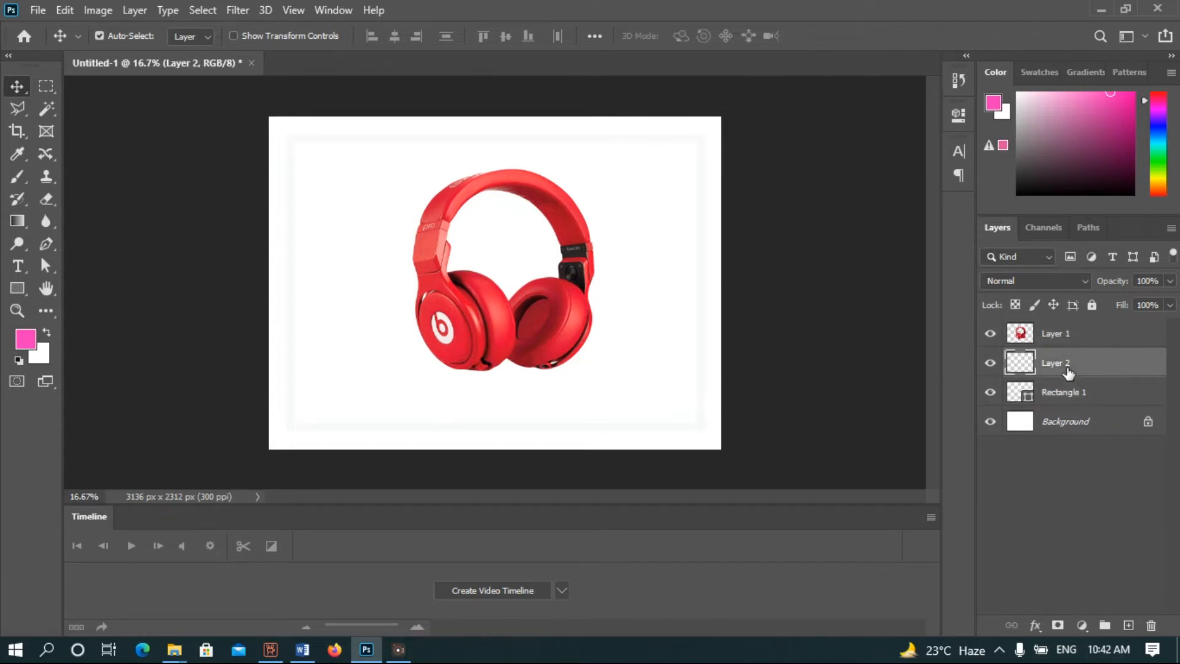
Step: Set the foreground colour to light green a7ff84 and fill the new layer with it
key("i")
left_click(32, 340)
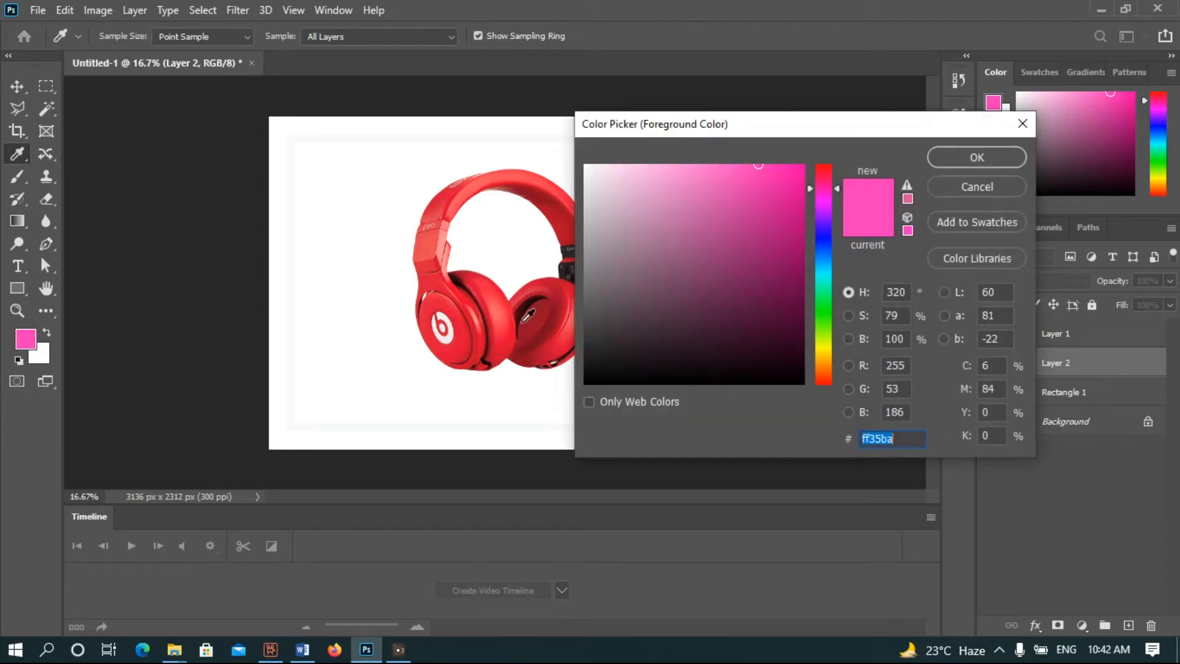
left_click_drag(822, 251, 826, 321)
mouse_move(758, 164)
left_mouse_down()
mouse_move(698, 164)
mouse_move(692, 151)
left_mouse_up()
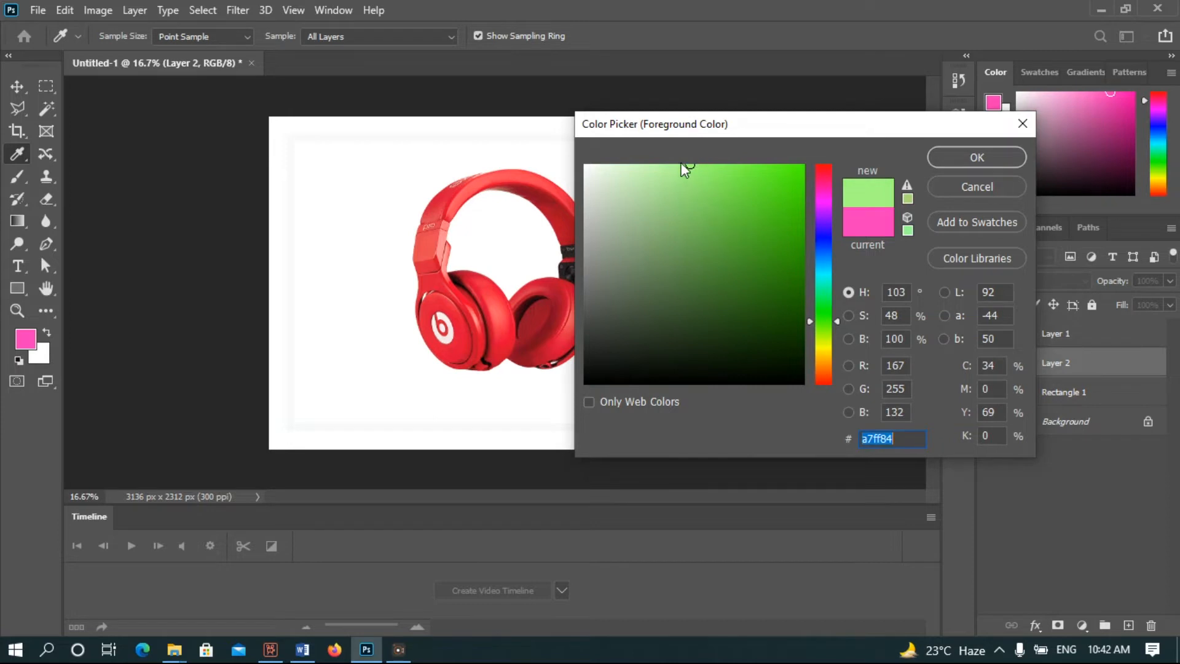
left_click(988, 159)
key("v")
key("alt+BackSpace")
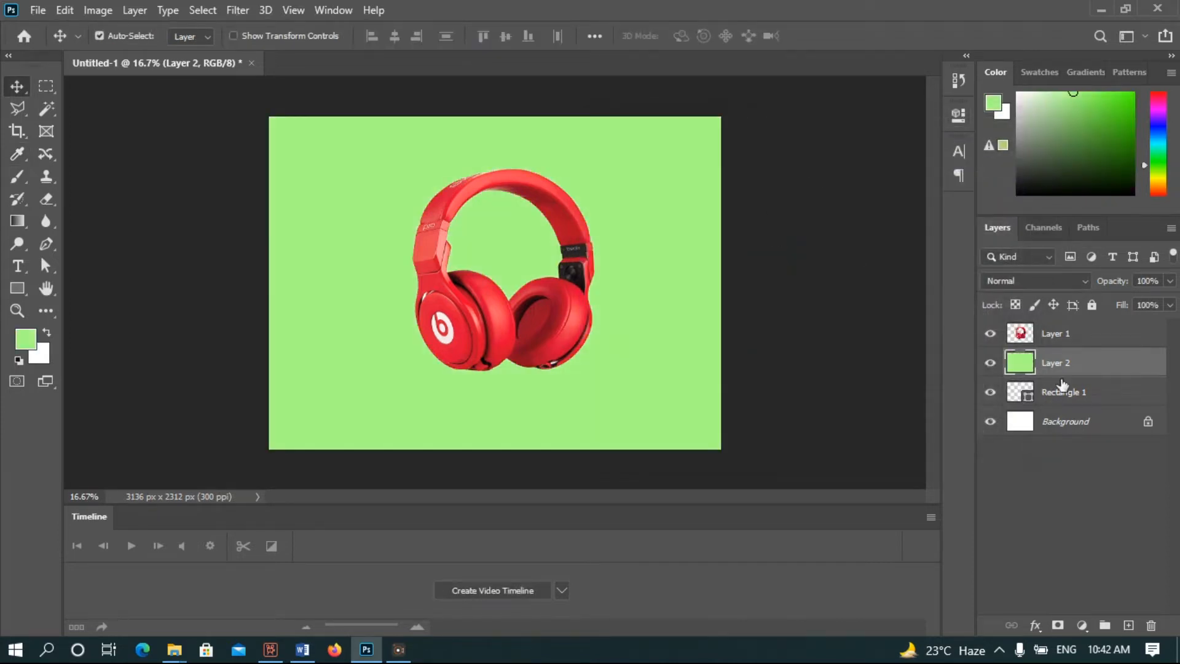
Step: Reorder the layers so Rectangle 1 lies above the headphones layer and both lie above the green layer
left_click_drag(1057, 362, 1058, 334)
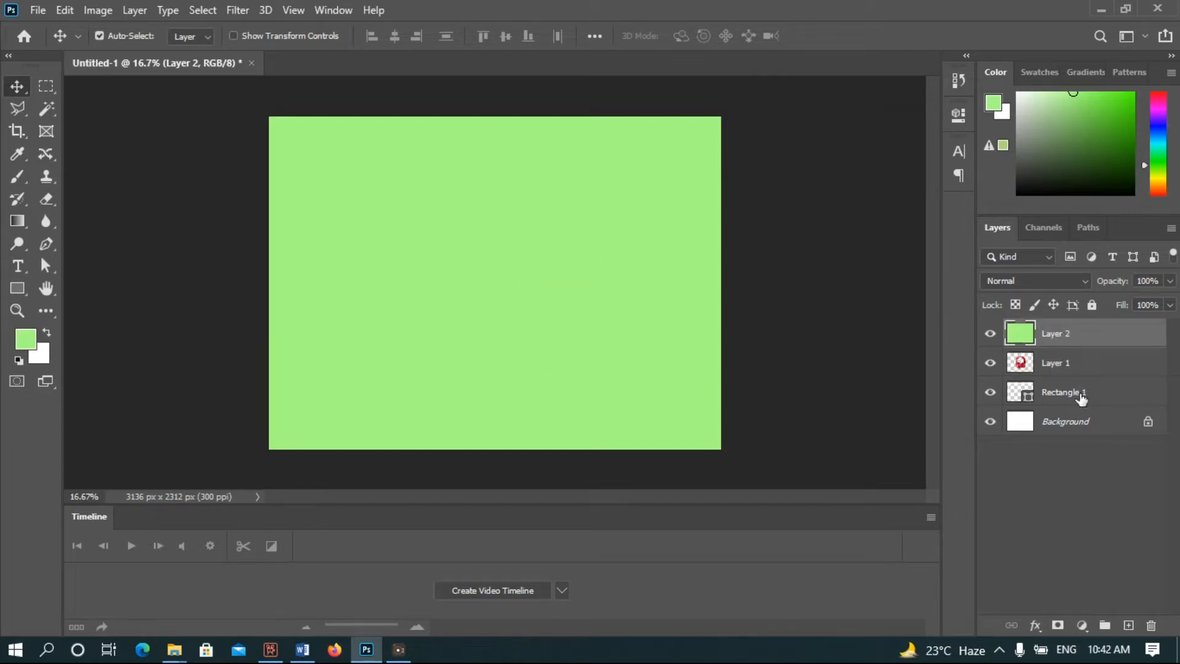
left_click_drag(1087, 407, 1073, 340)
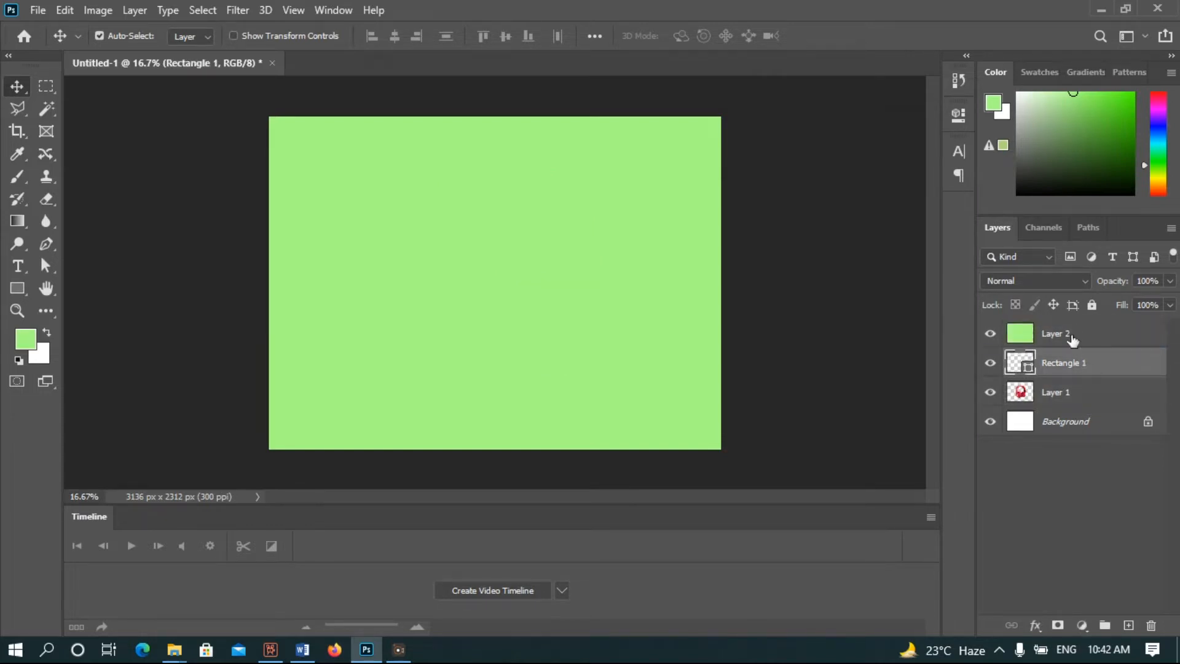
left_click(1090, 393, "ctrl")
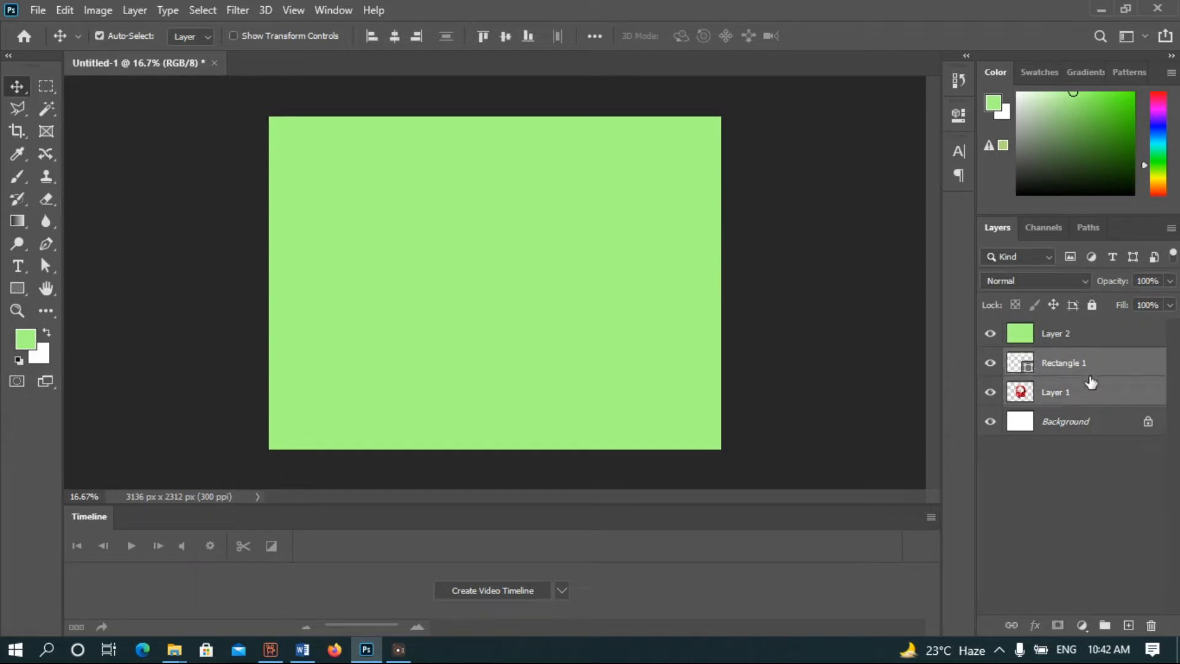
left_click_drag(1092, 368, 1083, 335)
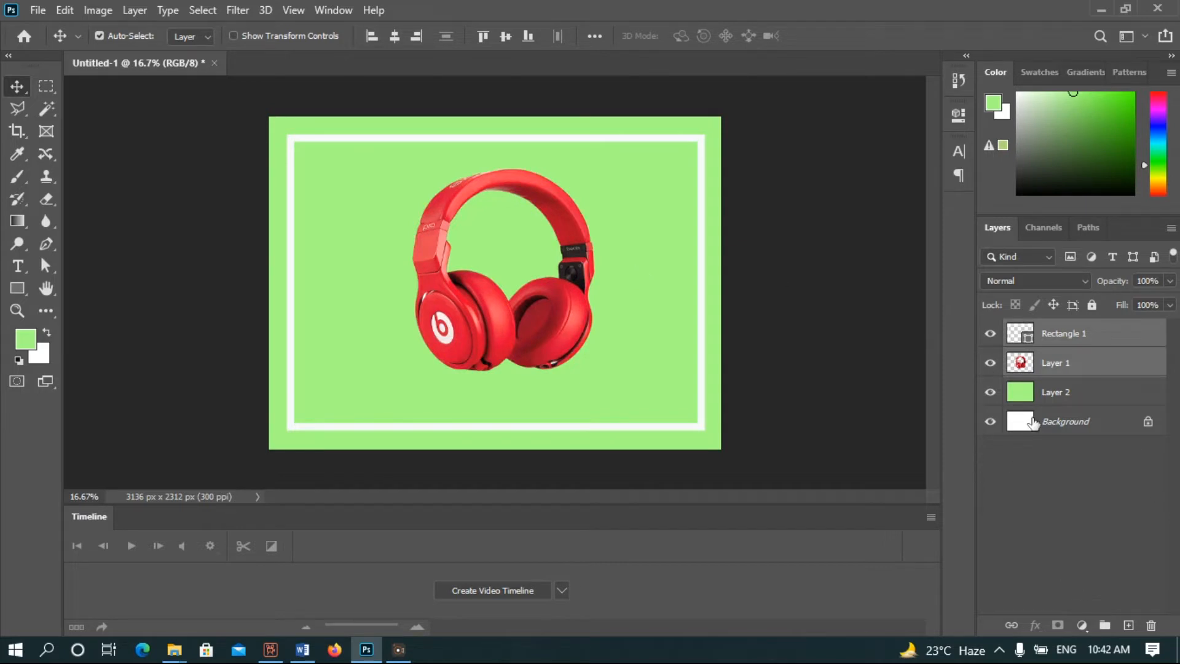
Step: Add a new empty layer and fully lock the Rectangle 1 layer
left_click(1127, 626)
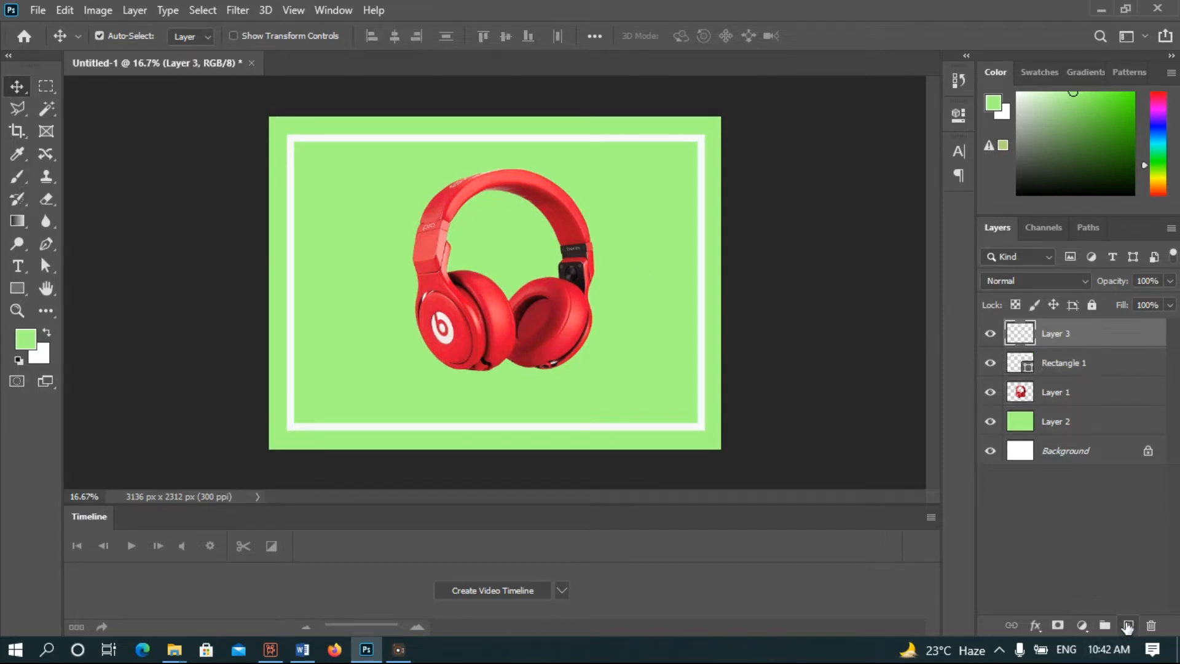
left_click(1099, 368)
left_click(1091, 306)
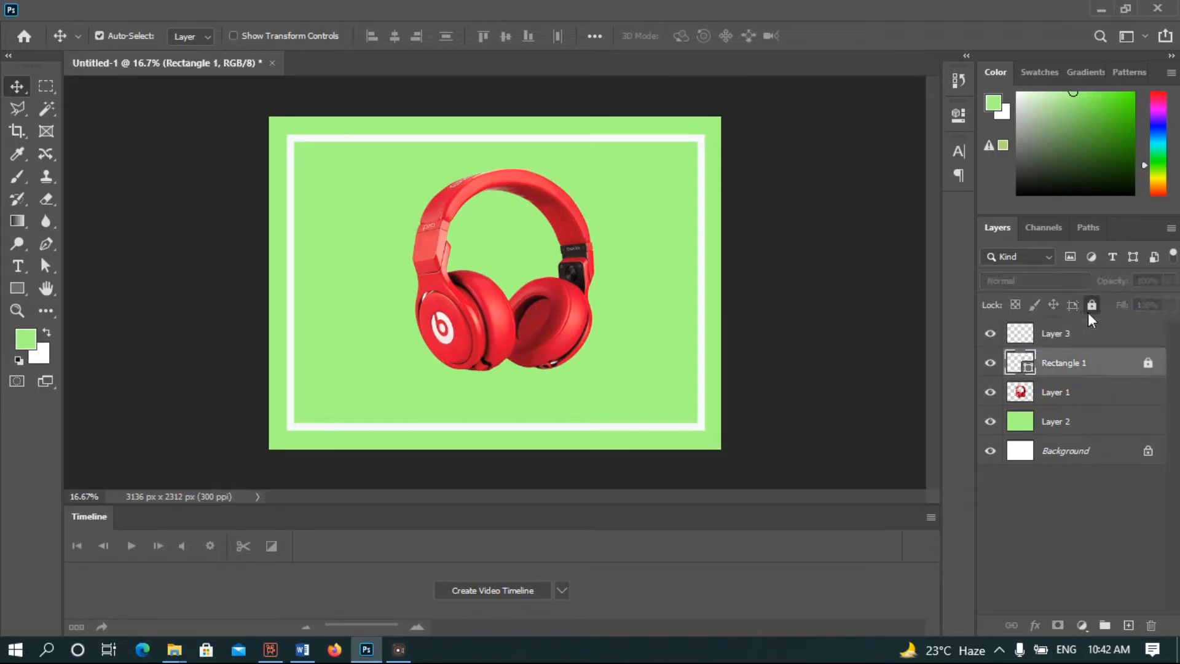
Step: Move Rectangle 1 above the empty Layer 3, and hide the headphones and green layers
left_click_drag(1101, 369, 1092, 338)
left_click(1094, 369)
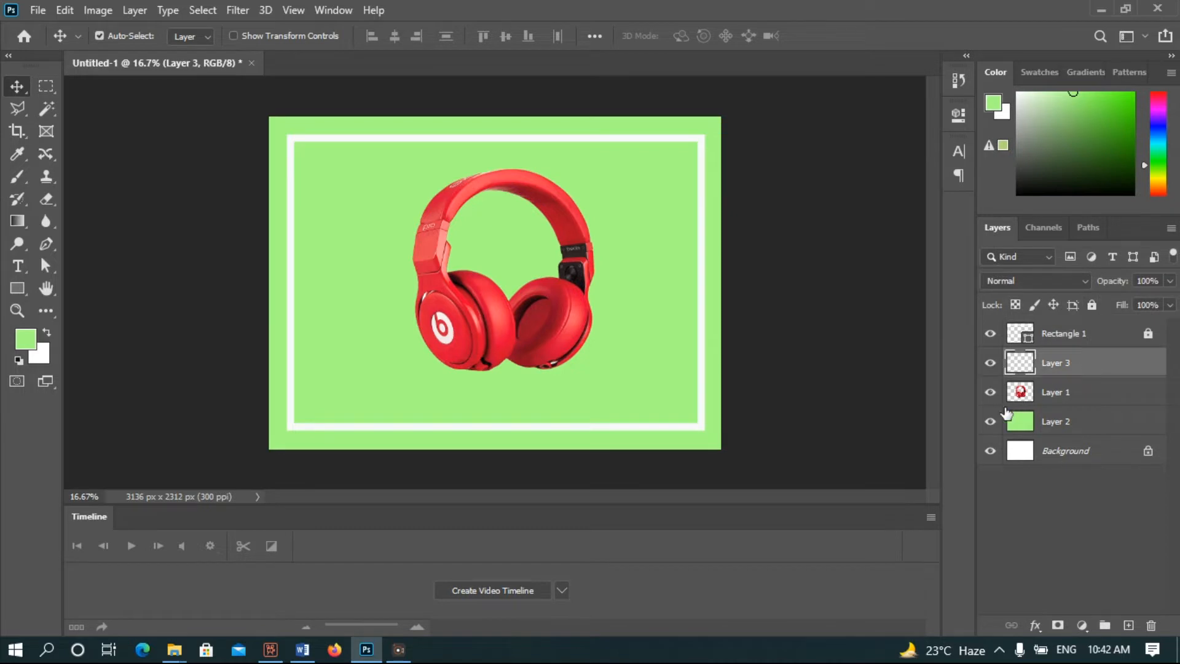
left_click(990, 392)
left_click(990, 421)
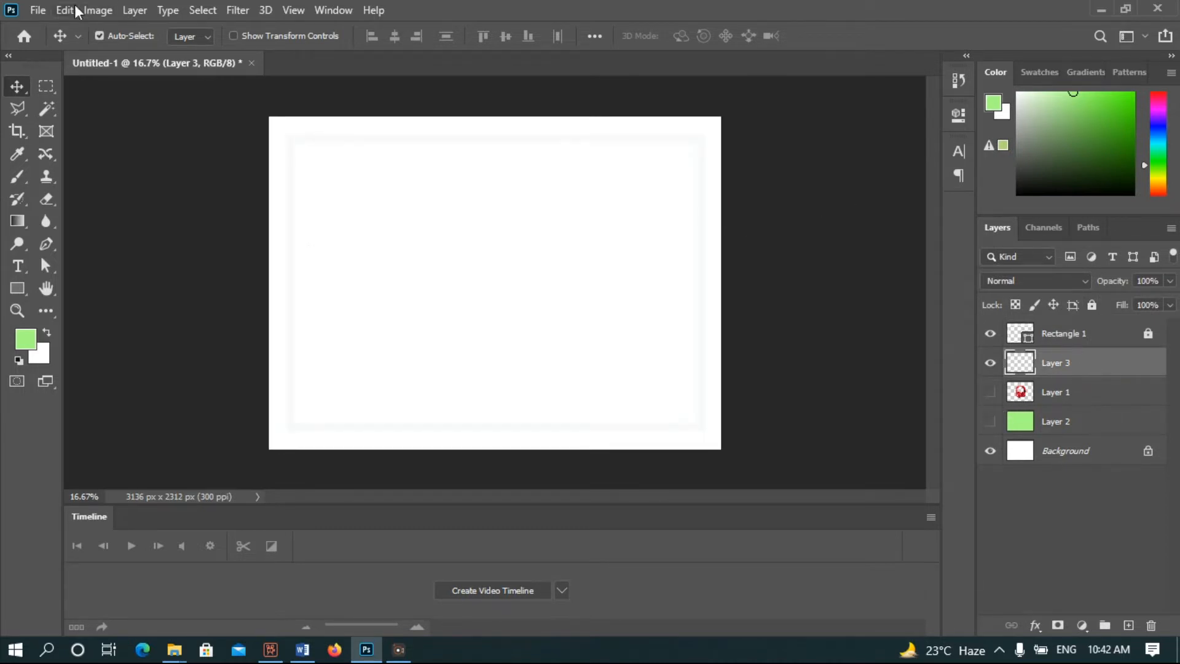
Step: Open the 3-33807_pineapple-png-transparent-png image from the Desktop folder
left_click(38, 9)
left_click(53, 45)
left_click_drag(520, 111, 521, 142)
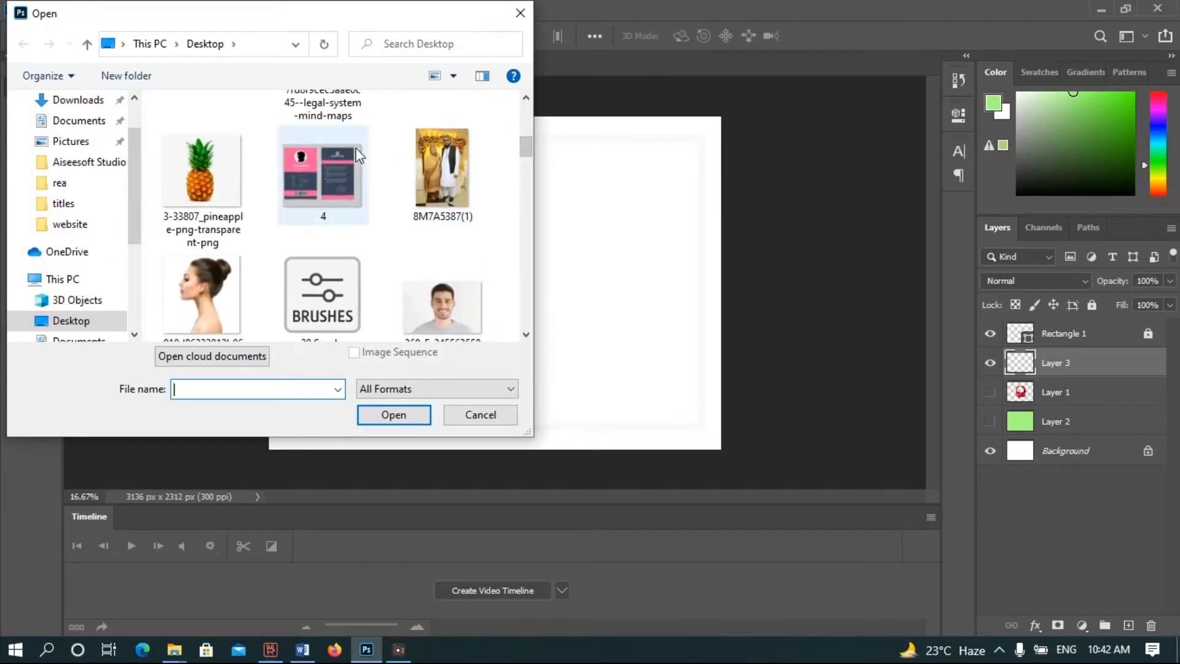
double_click(200, 172)
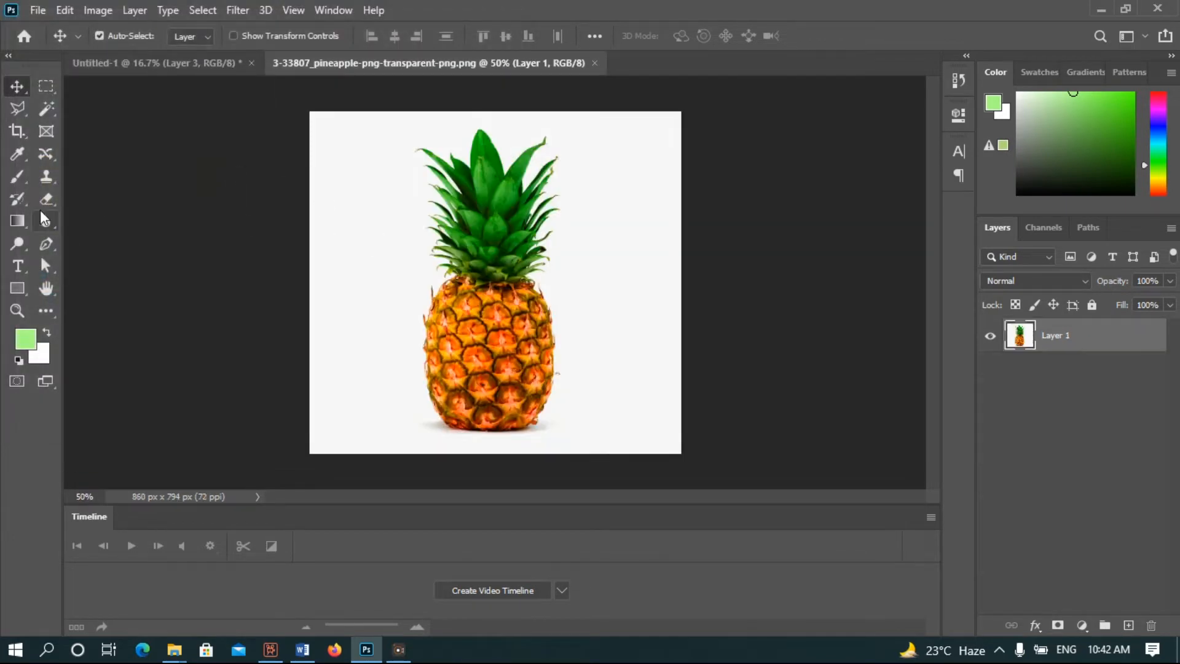
Step: Select the pineapple by picking the white background with the Magic Wand at tolerance 32 and inverting the selection
left_click(42, 106)
left_click(354, 243)
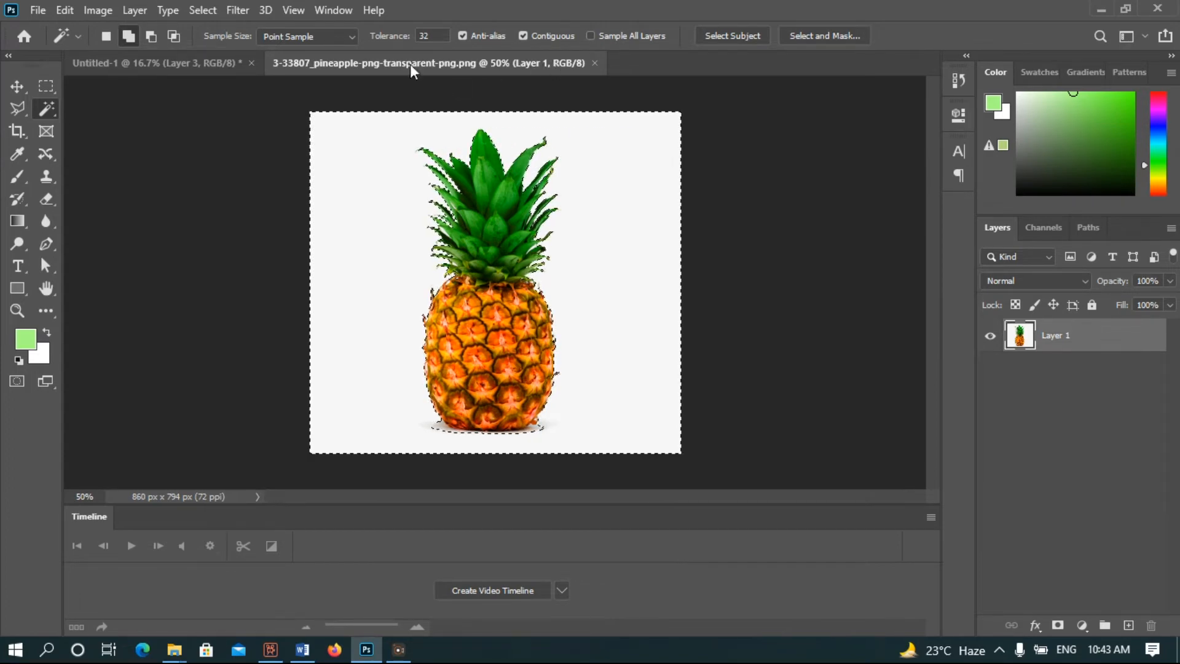
left_click(208, 9)
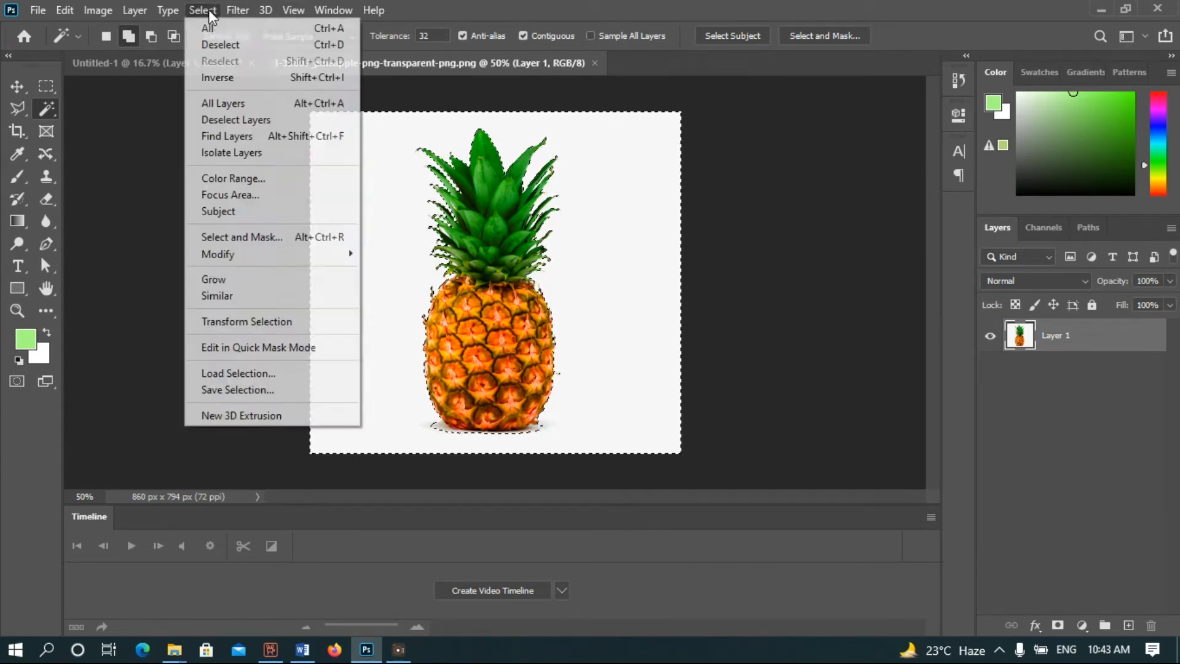
left_click(235, 78)
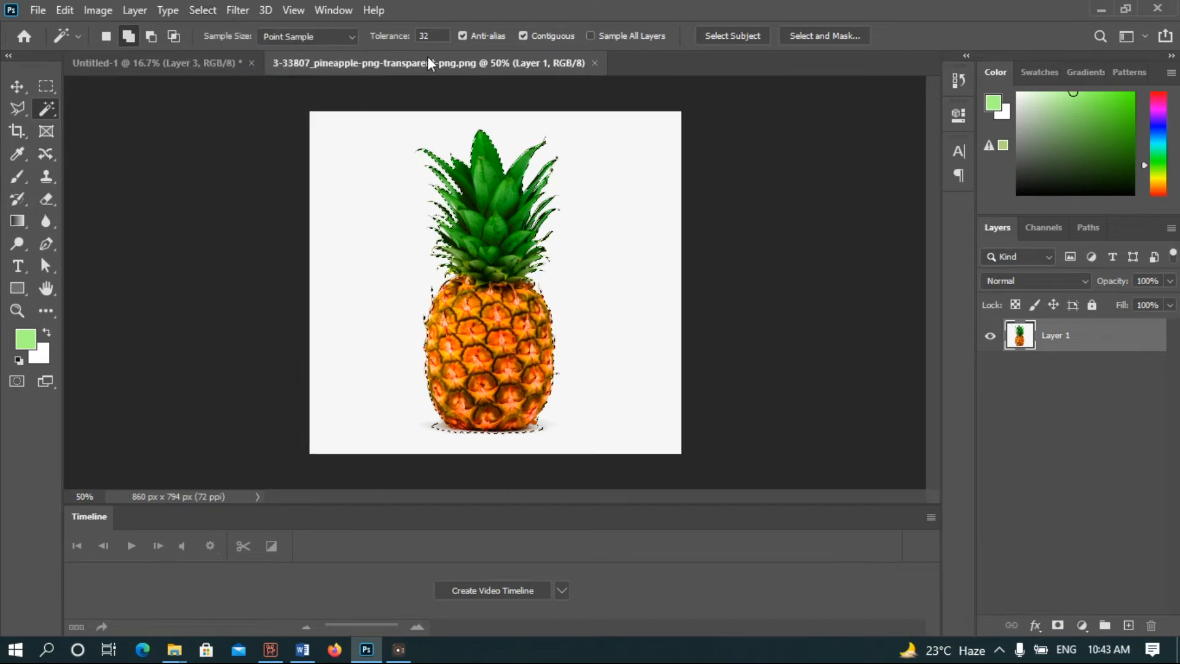
Step: Copy the selected pineapple cut-out into Layer 3 of Untitled-1, and close the pineapple image without saving it
left_click_drag(427, 60, 487, 155)
left_click(18, 87)
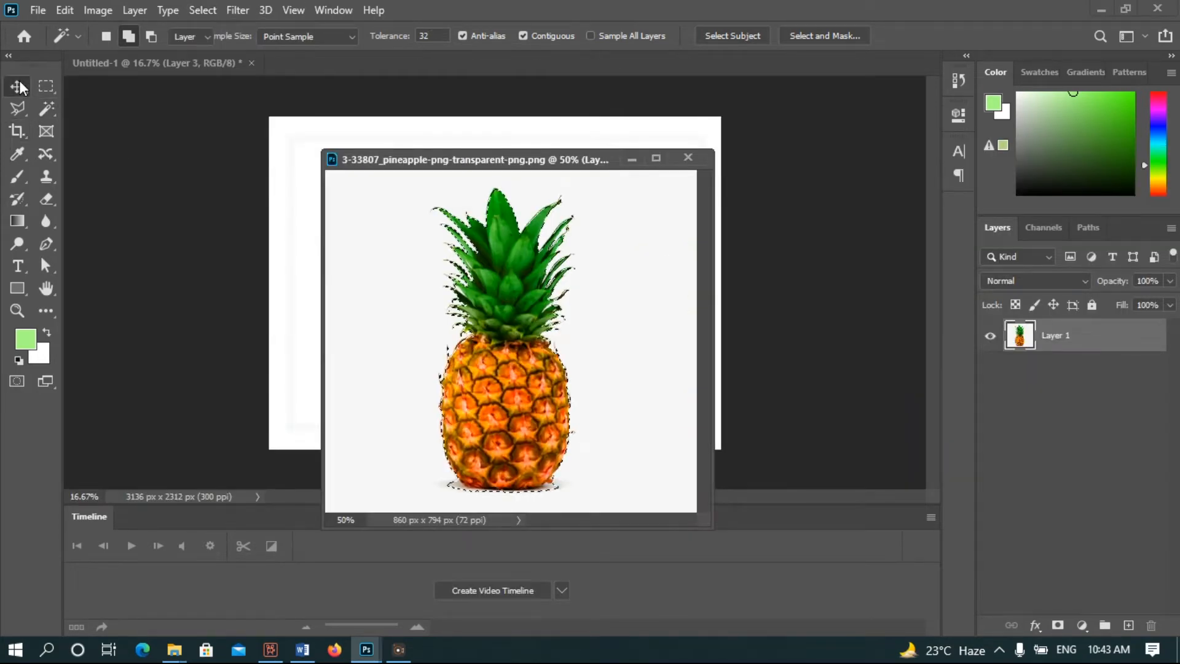
left_click_drag(578, 402, 309, 348)
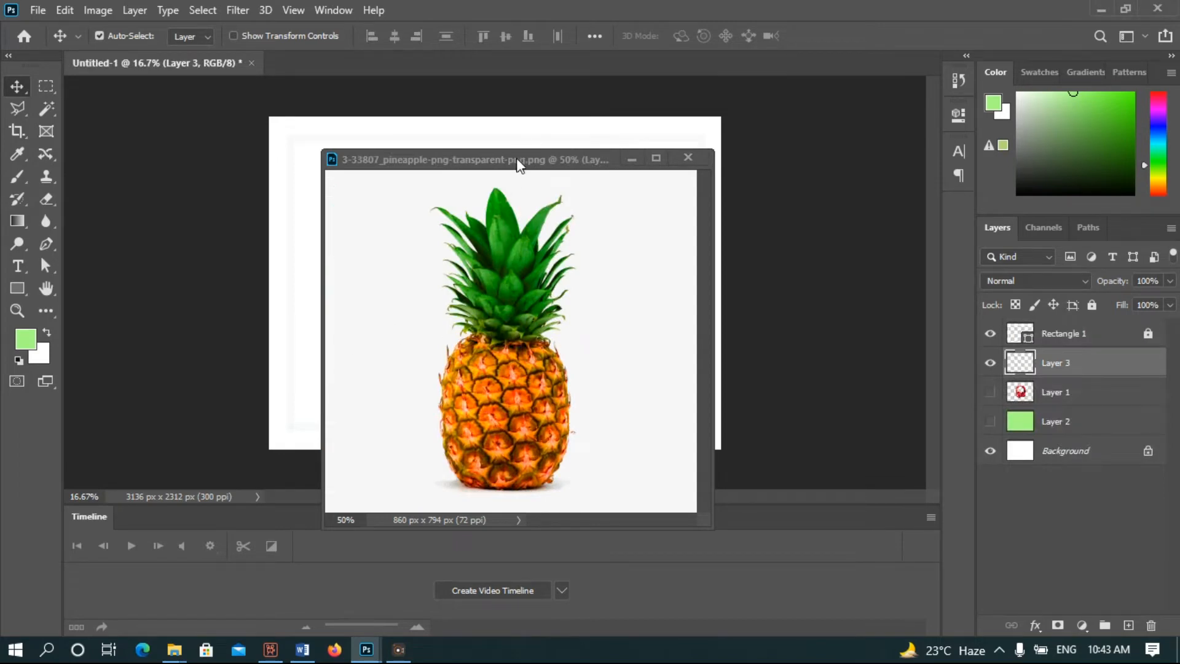
left_click_drag(547, 159, 693, 232)
left_click_drag(674, 504, 413, 405)
left_click(833, 230)
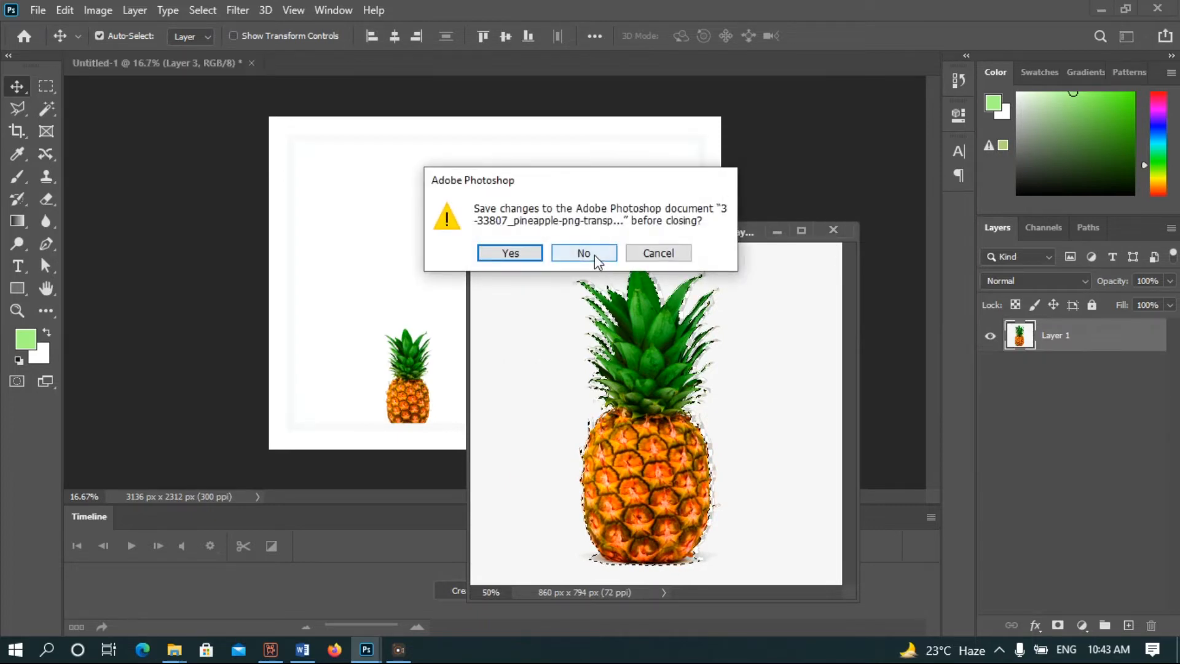
left_click(595, 255)
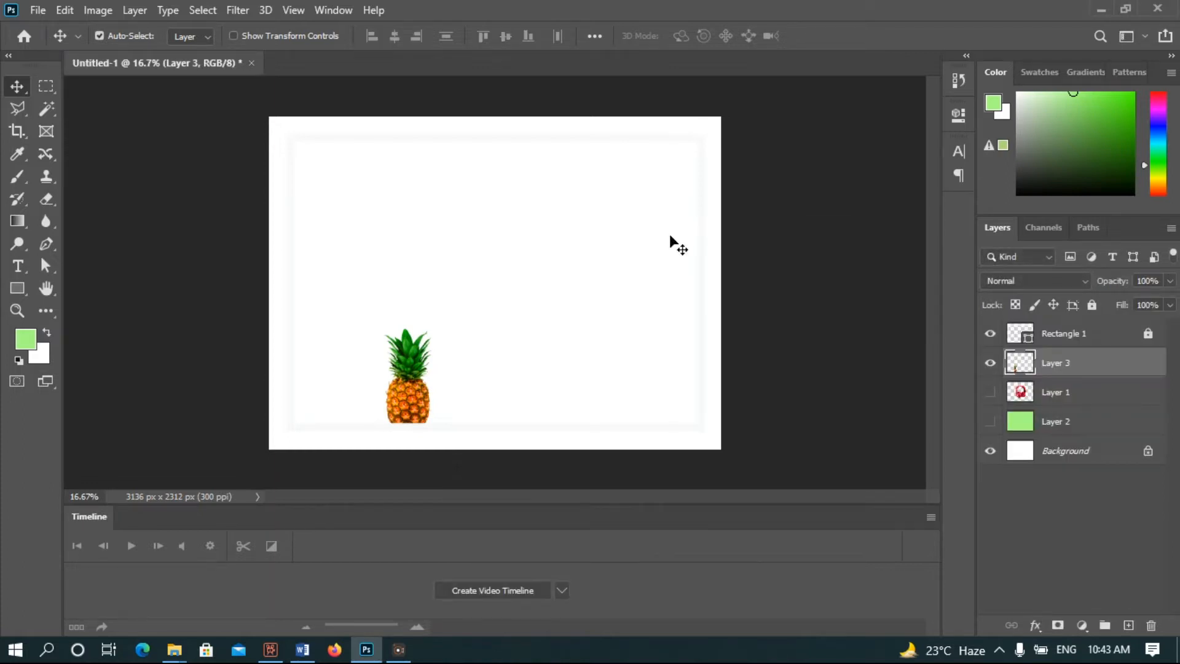
Step: Scale the pineapple to 247.34% width and 199.43% height, using the shown headphones layer as a size and position reference
left_click_drag(404, 385, 499, 235)
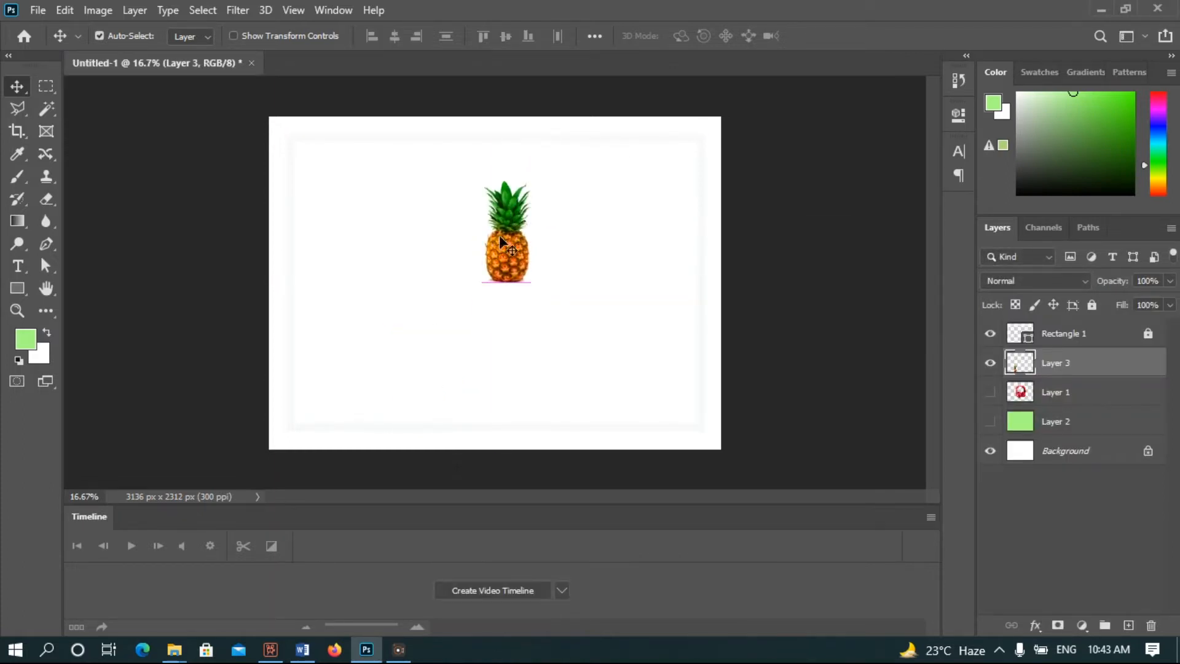
left_click(989, 392)
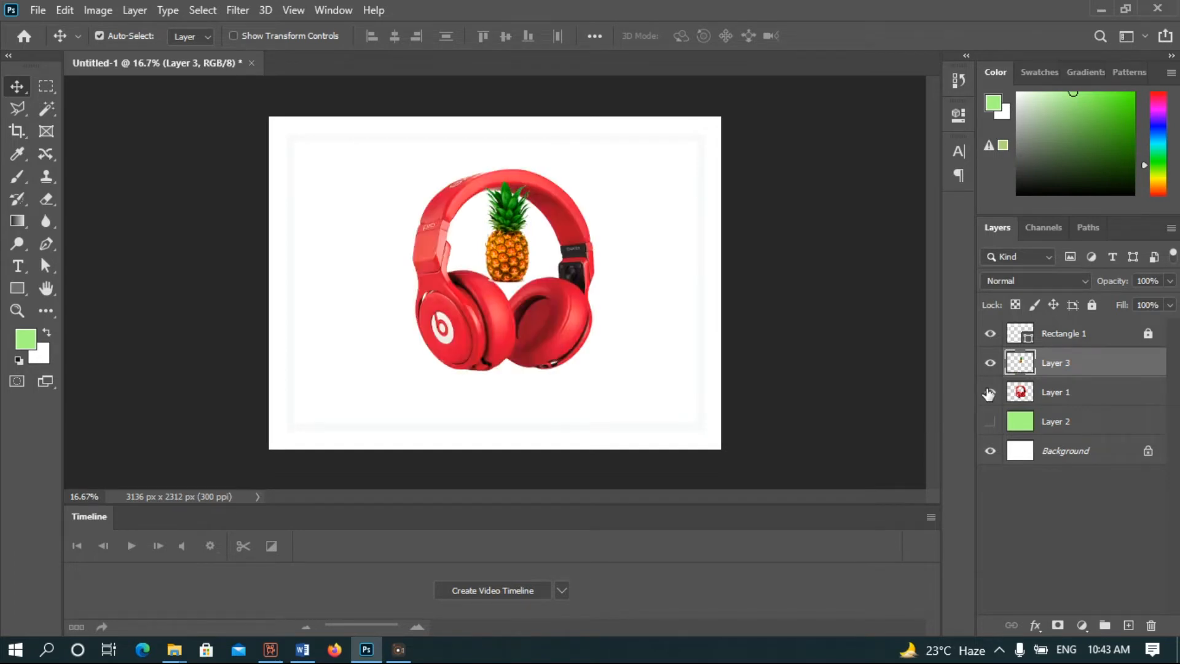
key("ctrl+t")
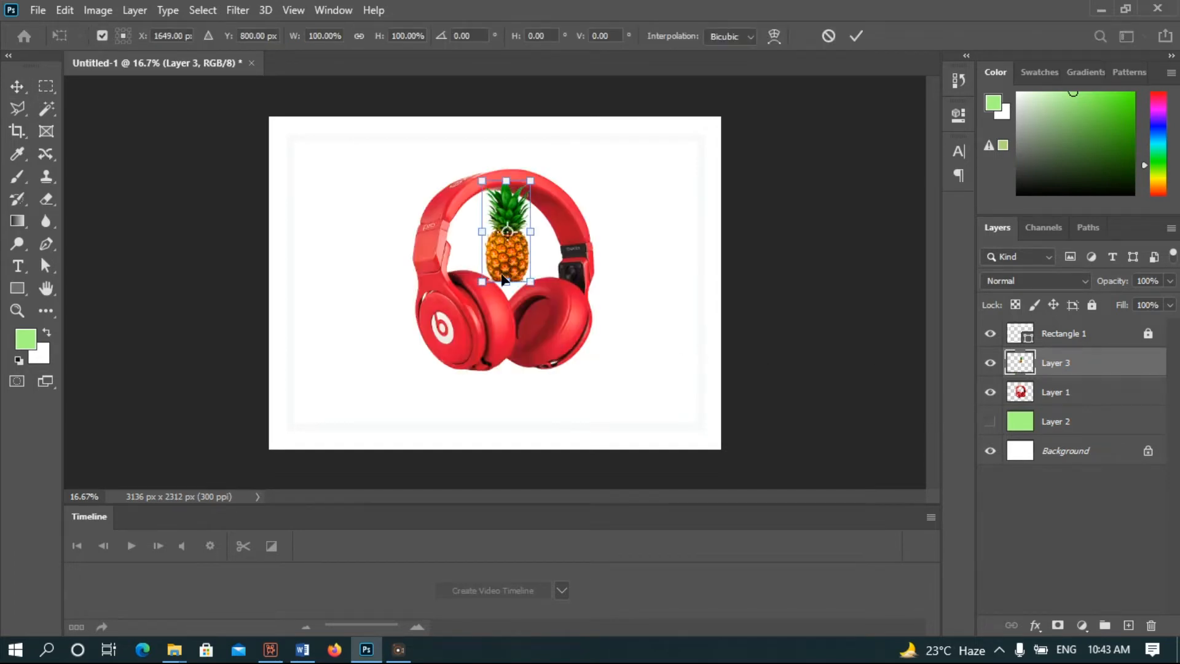
left_click_drag(483, 281, 426, 361)
left_click_drag(499, 312, 523, 310)
left_click_drag(548, 354, 566, 366)
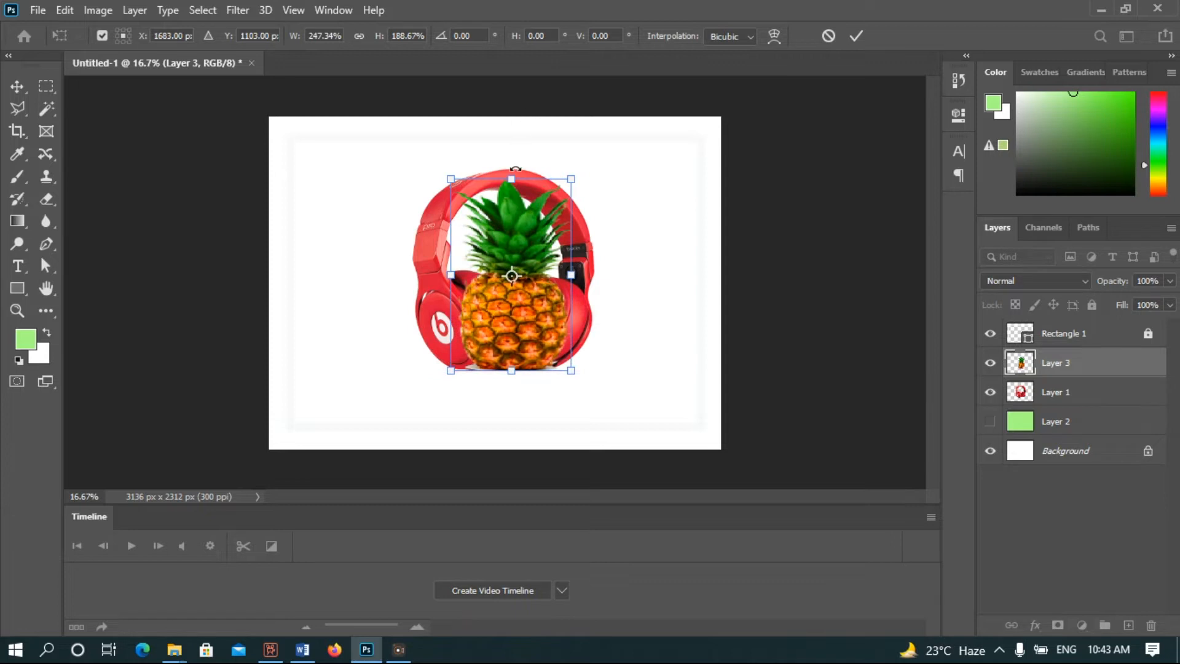
left_click_drag(515, 167, 515, 157)
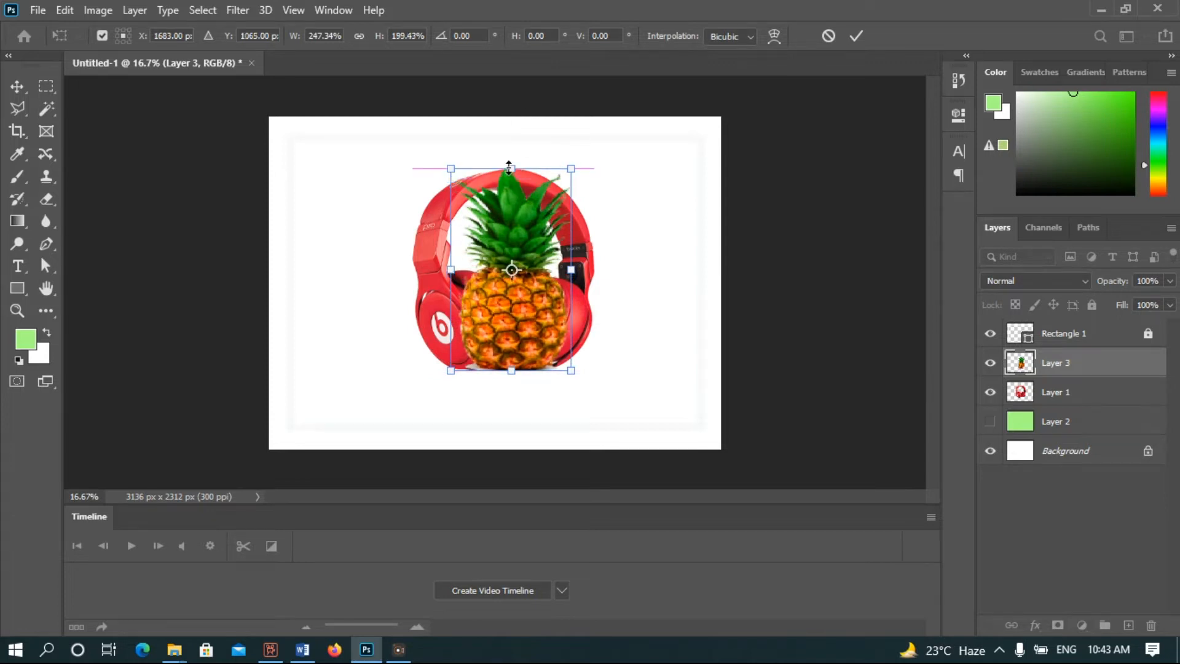
left_click(856, 35)
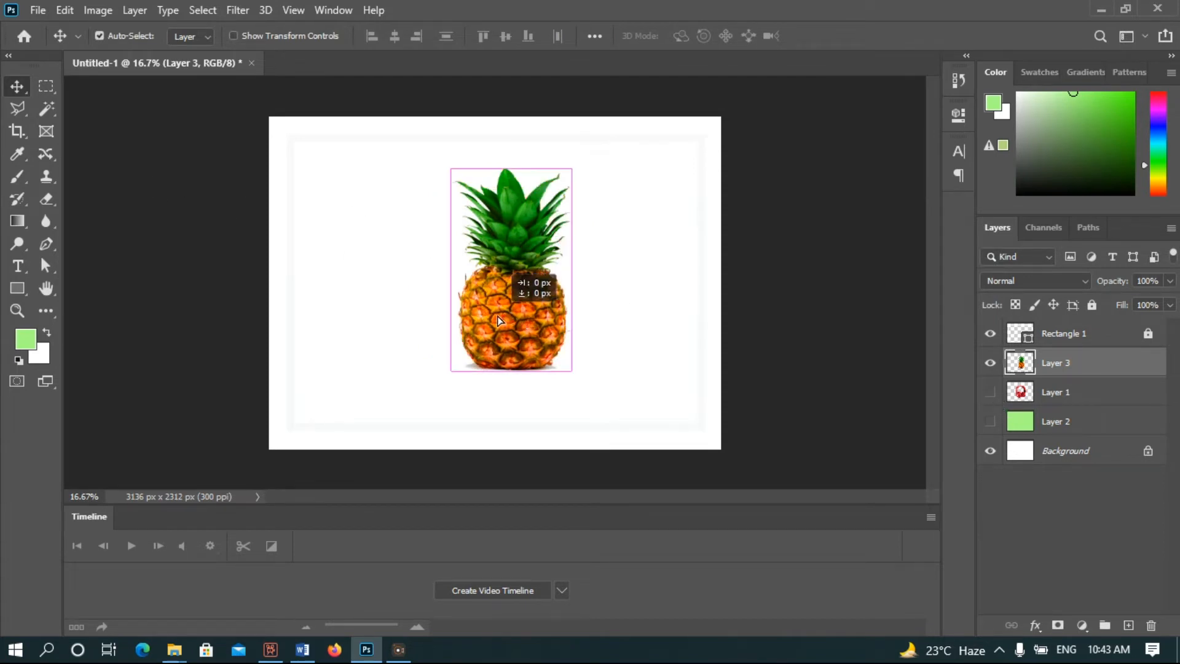
Step: Centre the pineapple horizontally inside the frame and stretch its height upward to 105.11%
left_click_drag(506, 312, 486, 314)
key("ctrl+t")
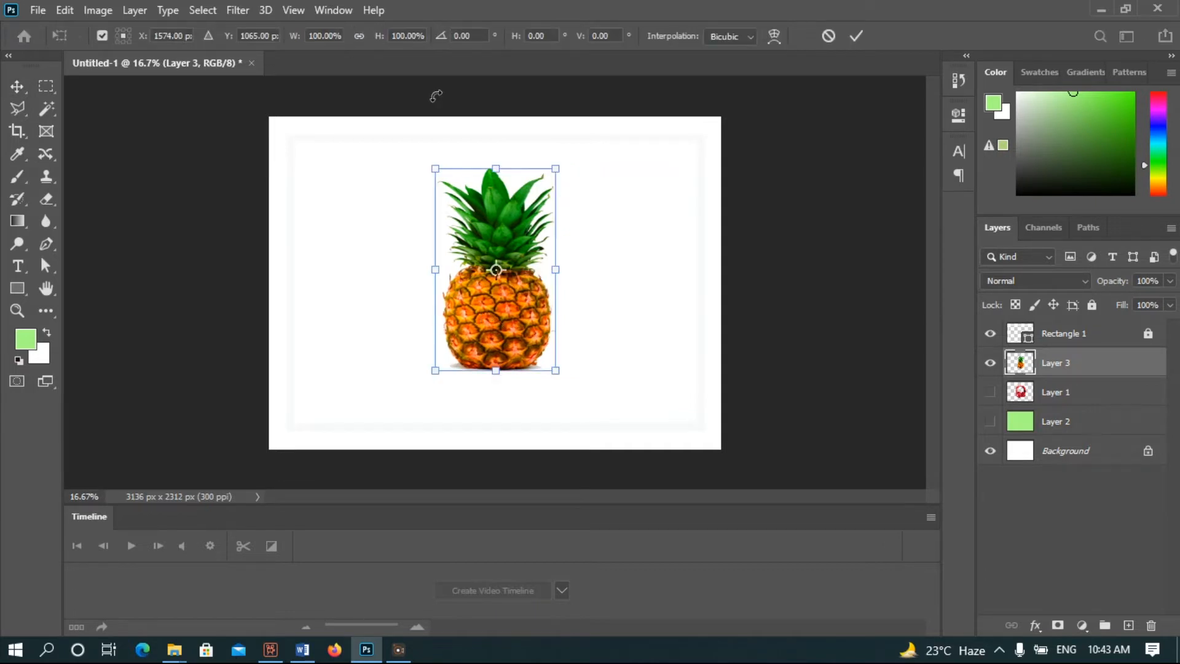
left_click_drag(496, 169, 495, 158)
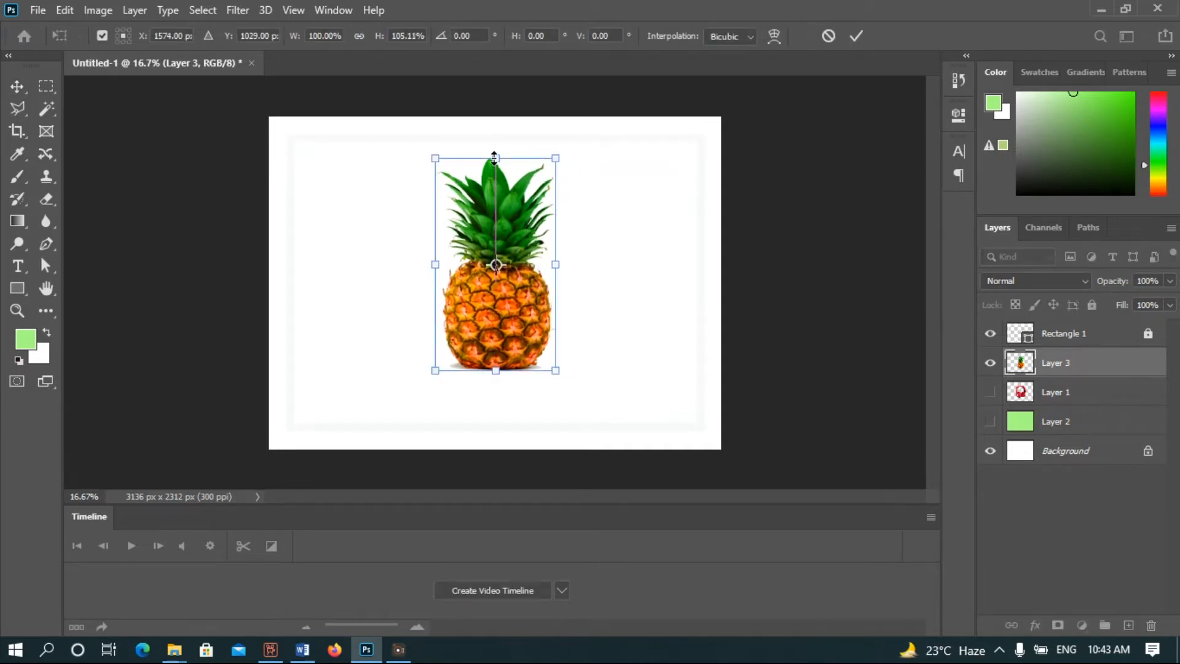
left_click(851, 38)
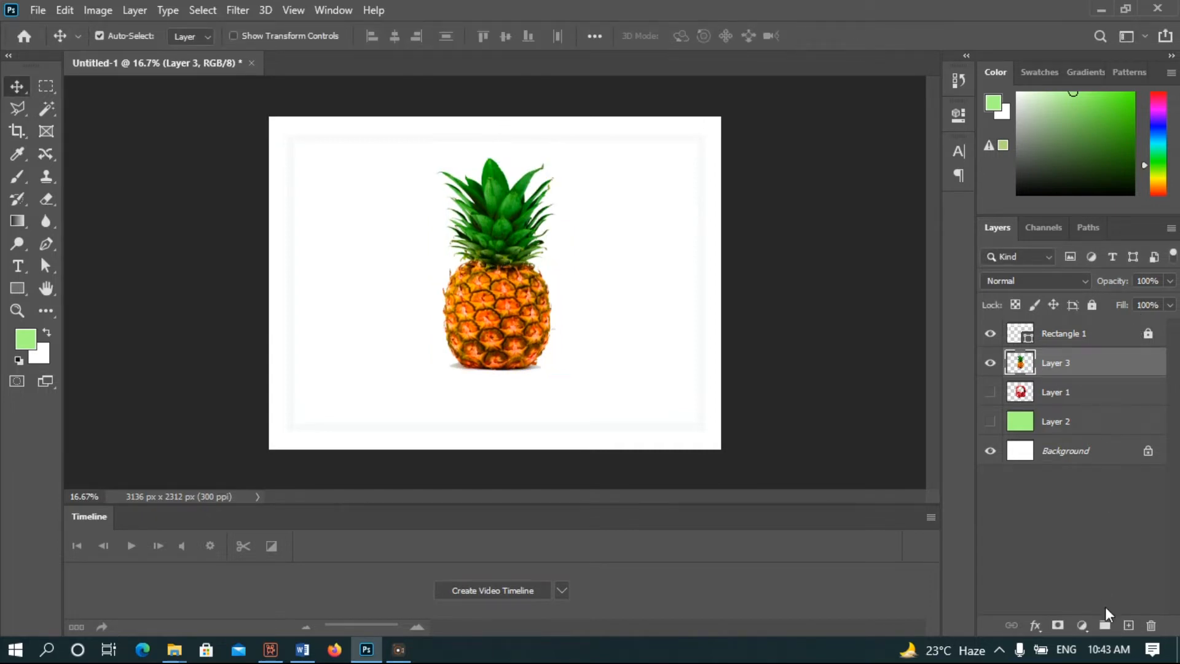
Step: Add a new layer filled with pink ff70a2 and place it directly below the pineapple layer
left_click(1129, 624)
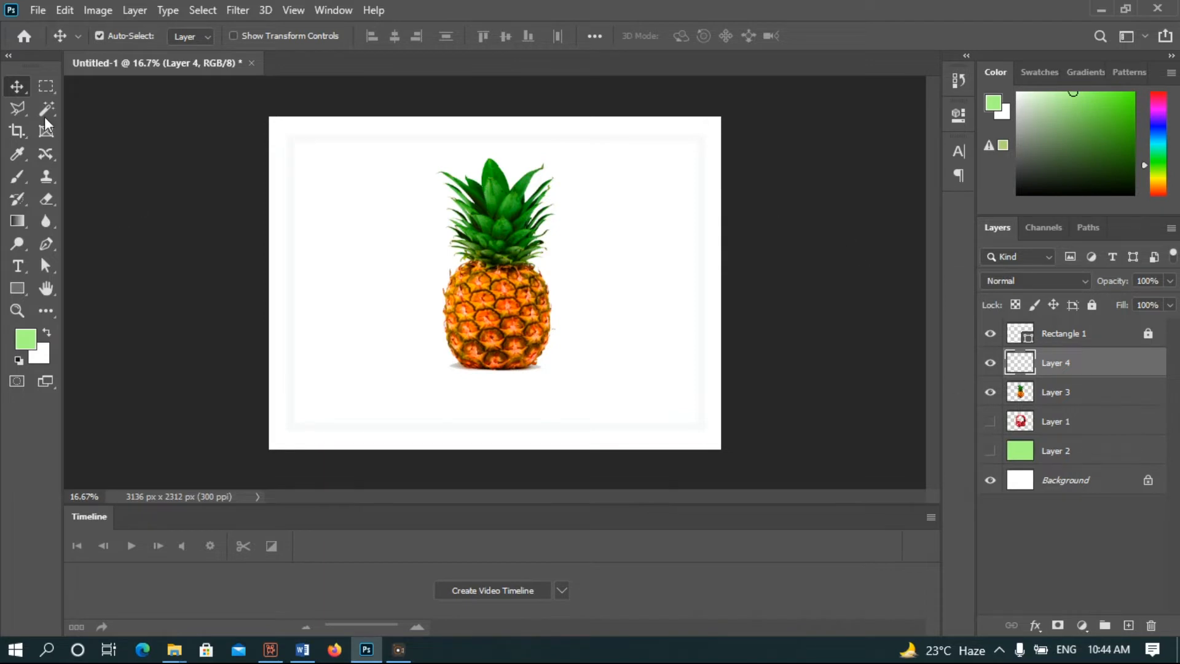
left_click(36, 348)
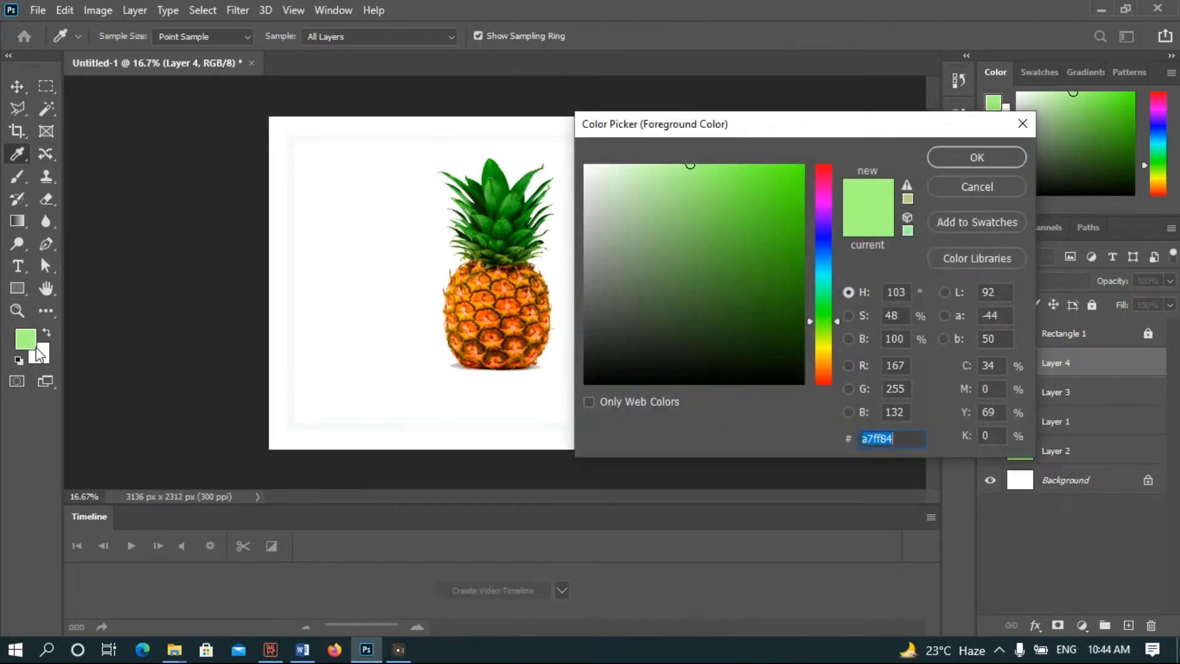
left_click(828, 177)
left_click(704, 174)
left_click_drag(704, 174, 708, 160)
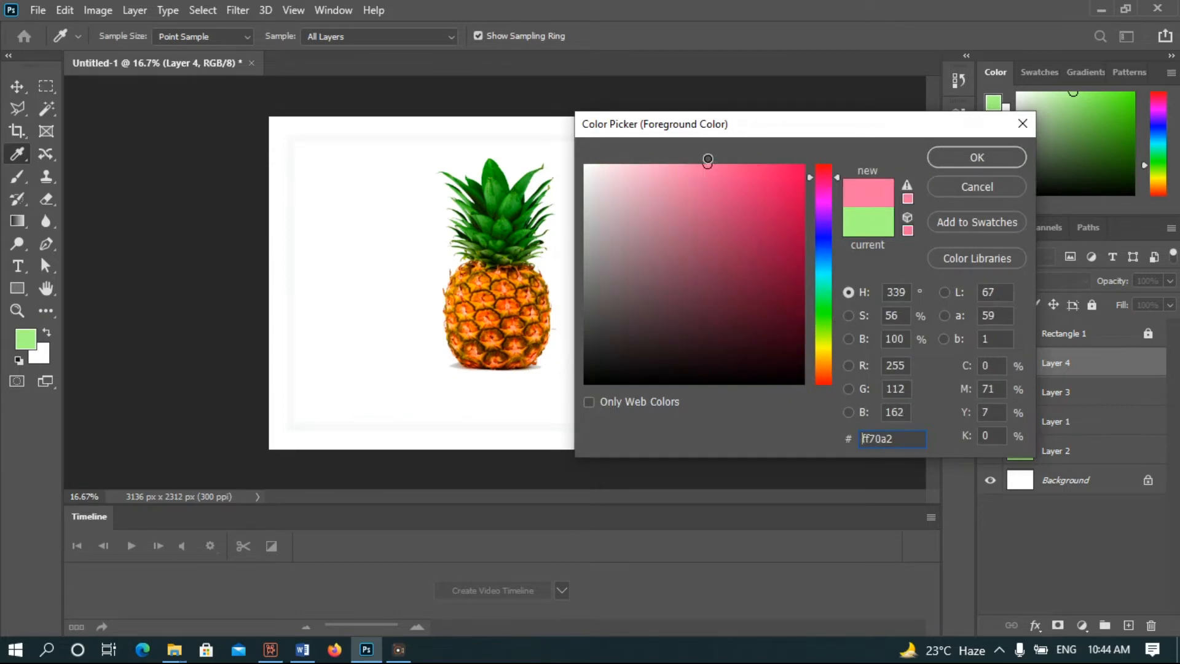
left_click(994, 156)
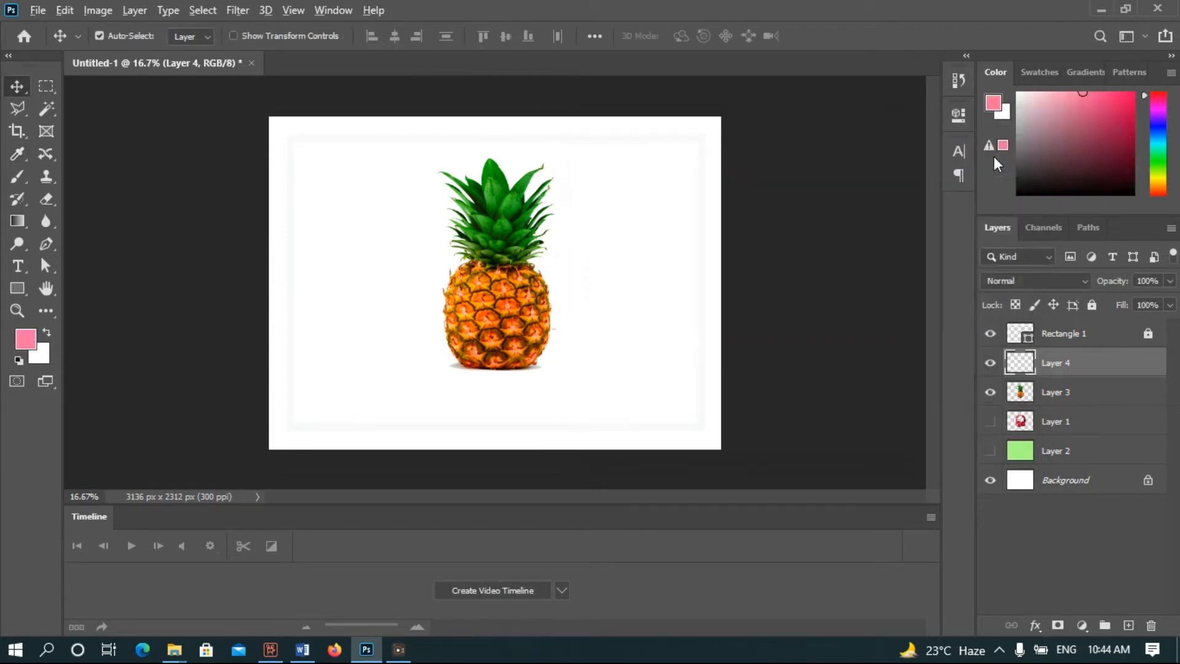
key("alt+BackSpace")
left_click_drag(1080, 364, 1080, 413)
left_click(1082, 419)
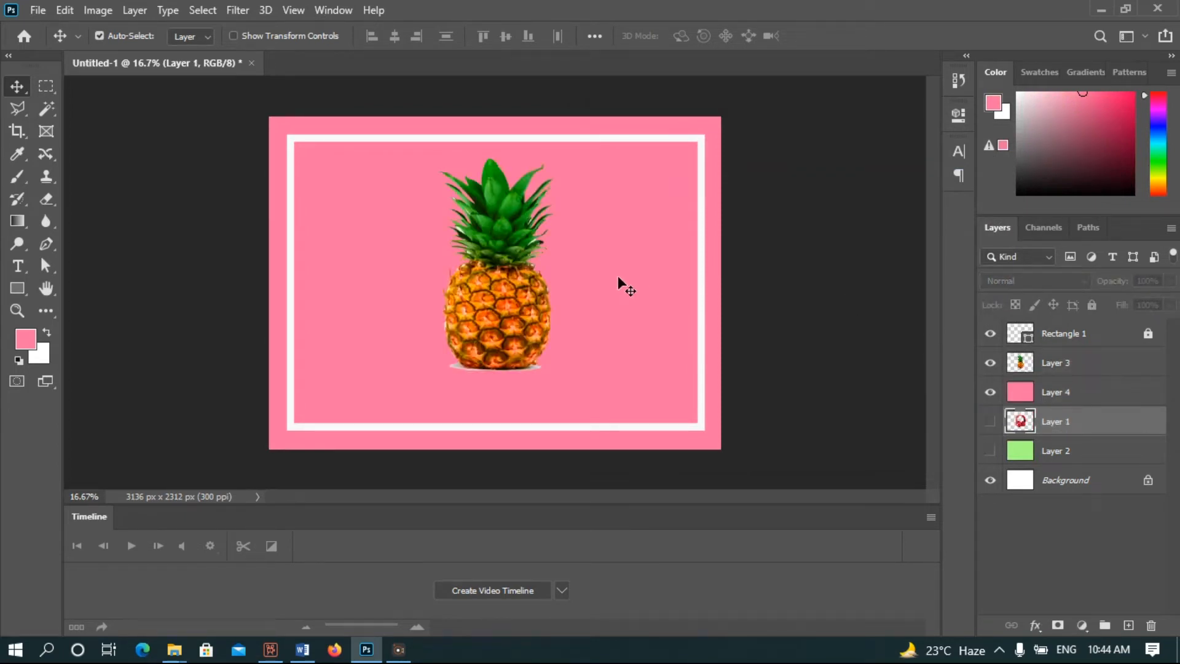
Step: Clear the leftover white patches between the leaves on the pineapple layer, selecting them with the Magic Wand at tolerance 32
key("ctrl+plus")
key("ctrl+plus")
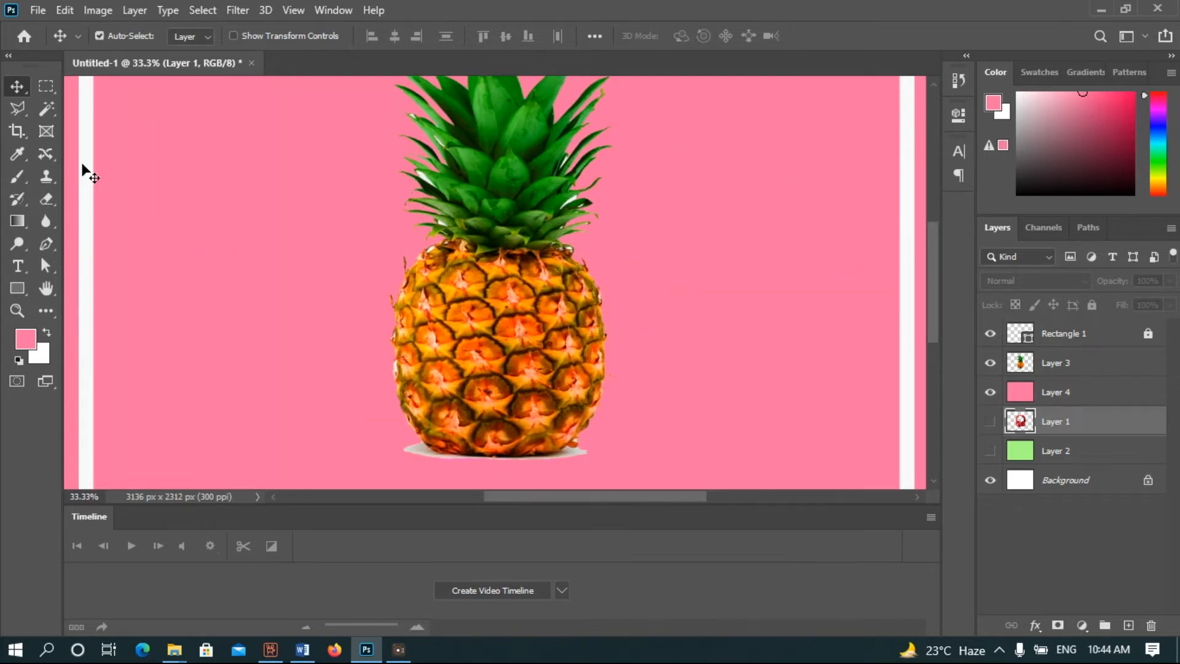
key("ctrl+plus")
key("ctrl+plus")
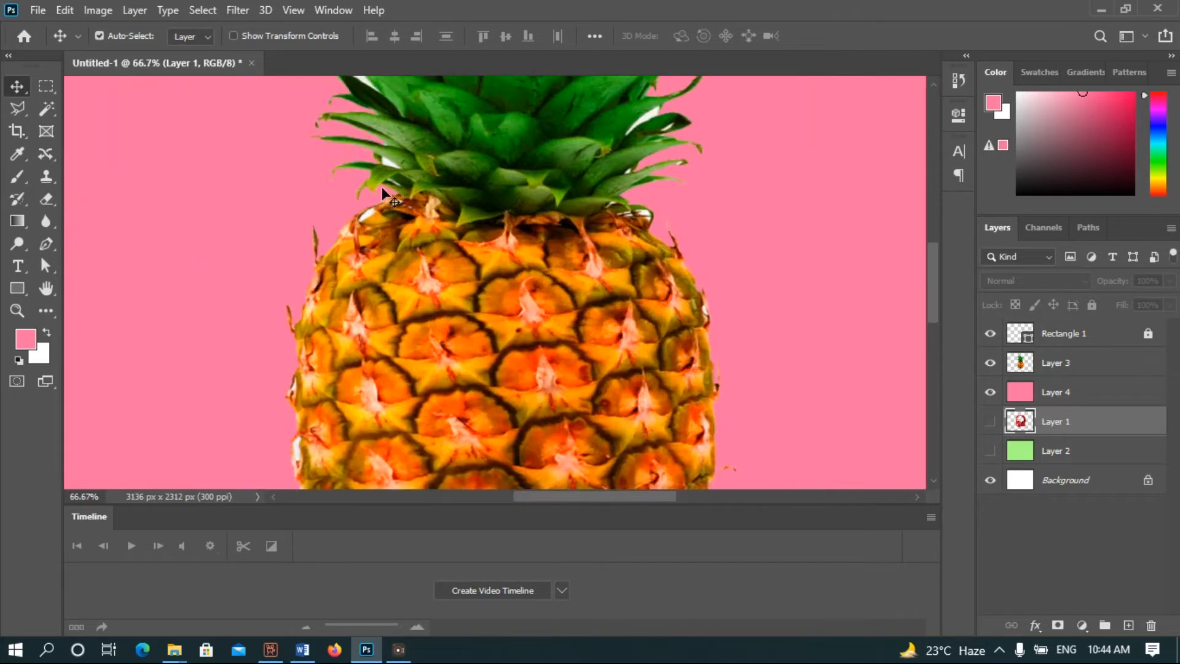
left_click(1068, 362)
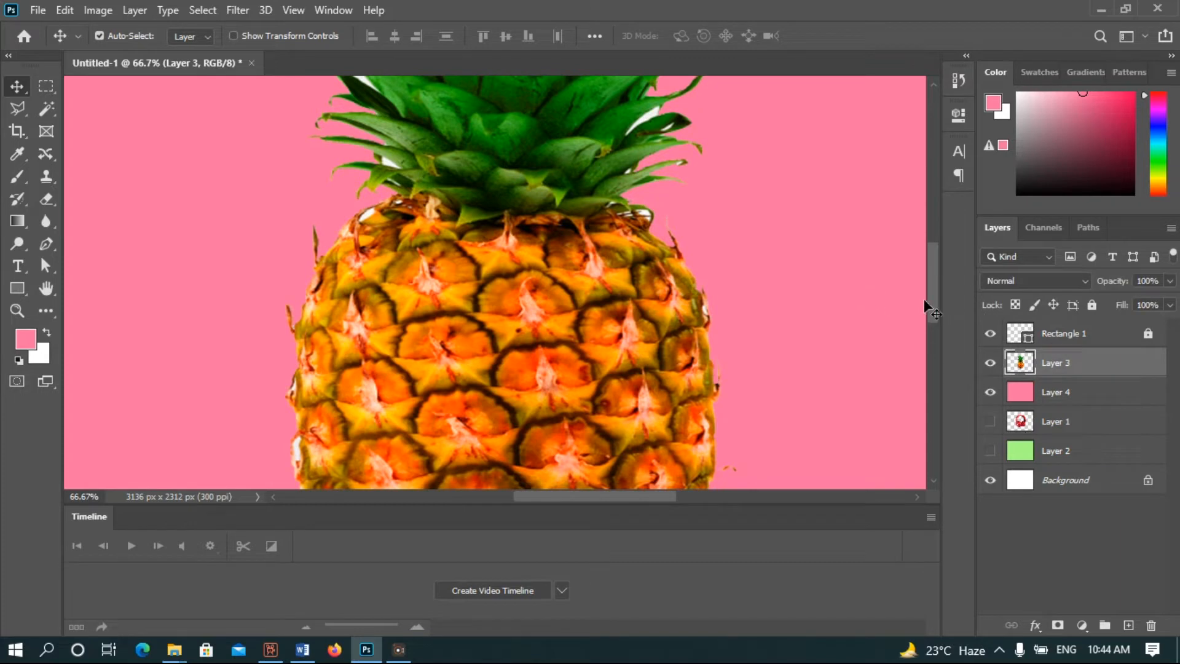
scroll(930, 286, "up", 5)
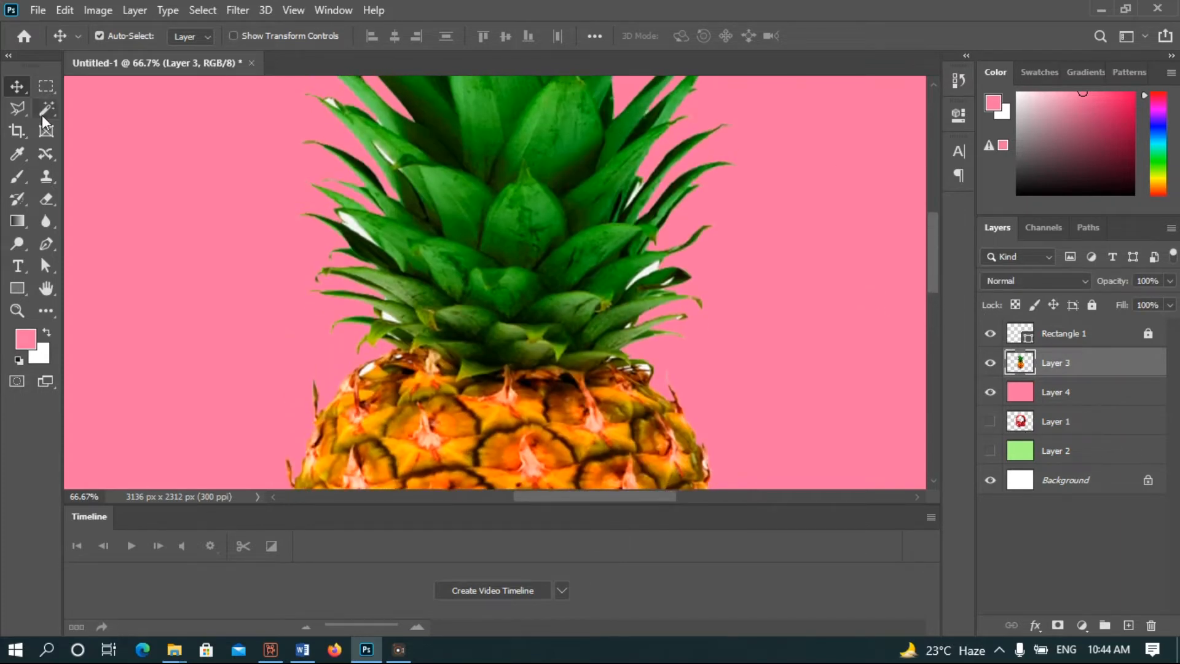
left_click(45, 110)
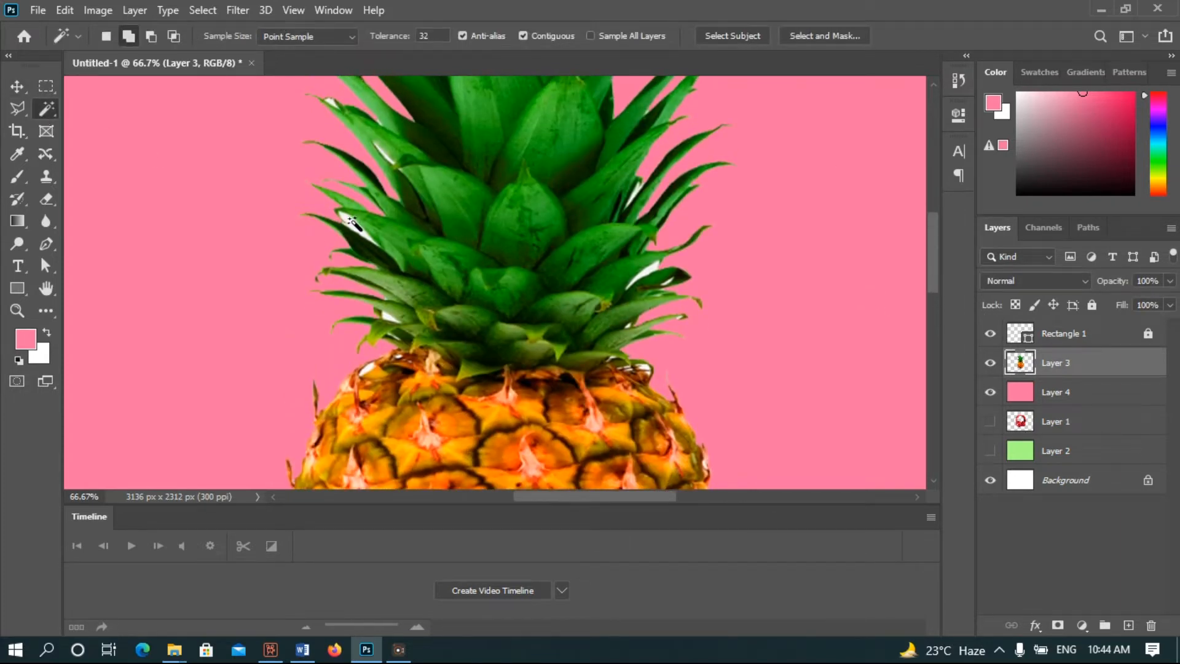
left_click(388, 315)
left_click(369, 370)
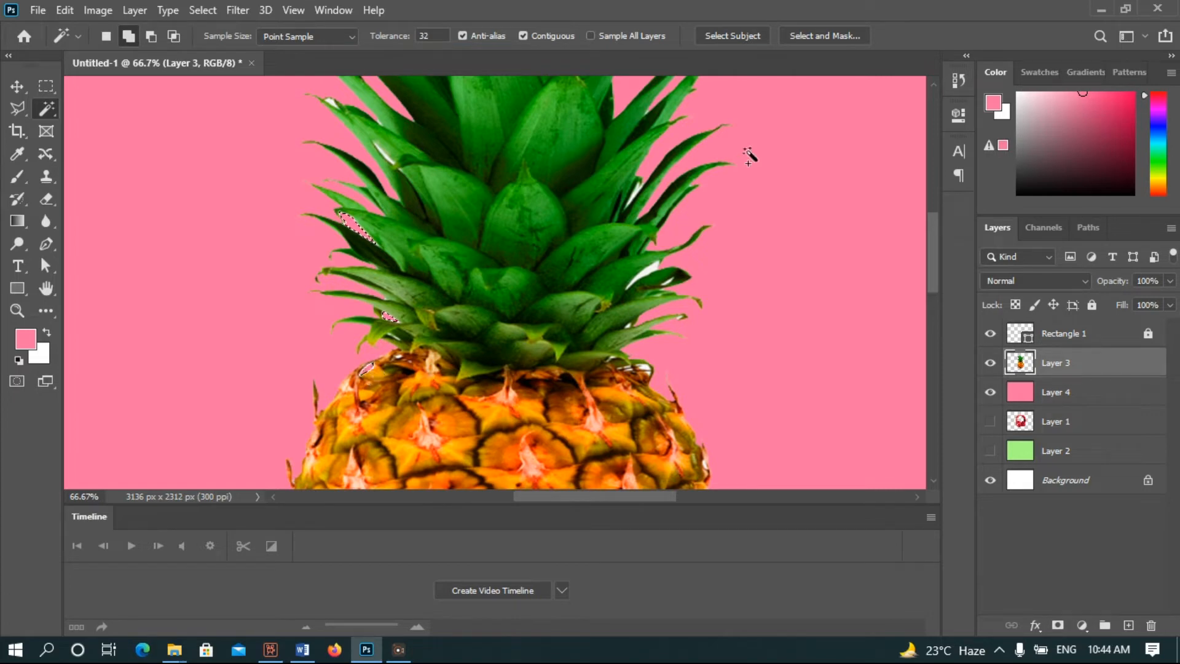
left_click(651, 267)
left_click(640, 193)
key("ctrl+z")
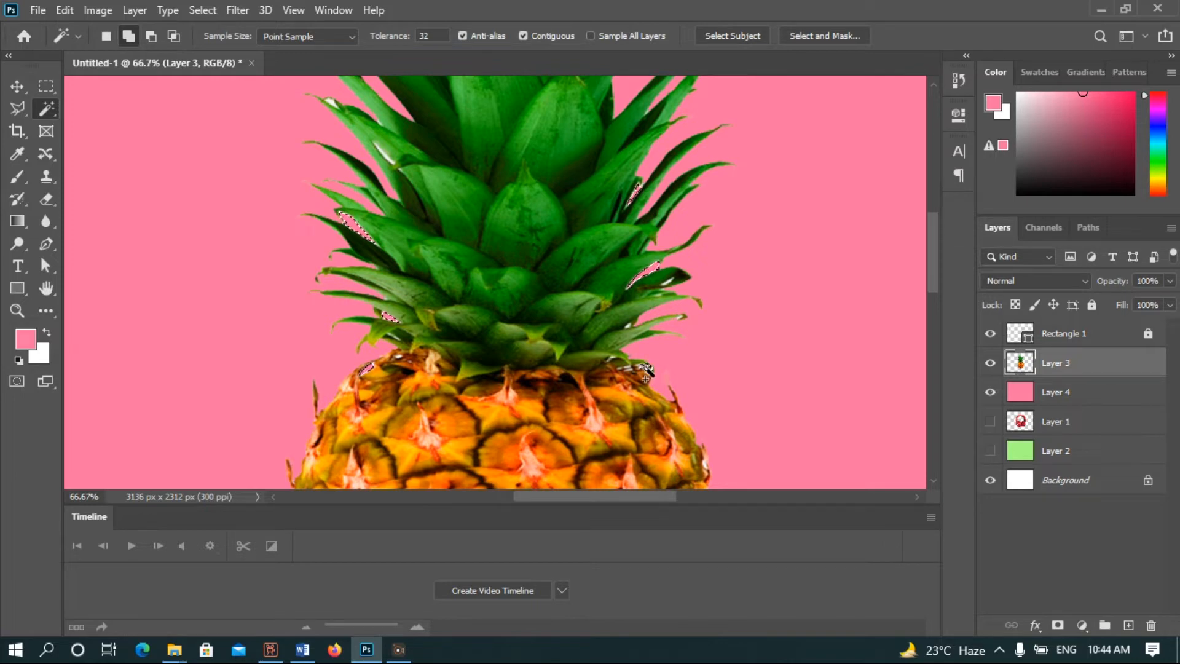
Step: Hide the pink and pineapple layers, and add a new empty layer above the pineapple
key("ctrl+minus")
key("ctrl+minus")
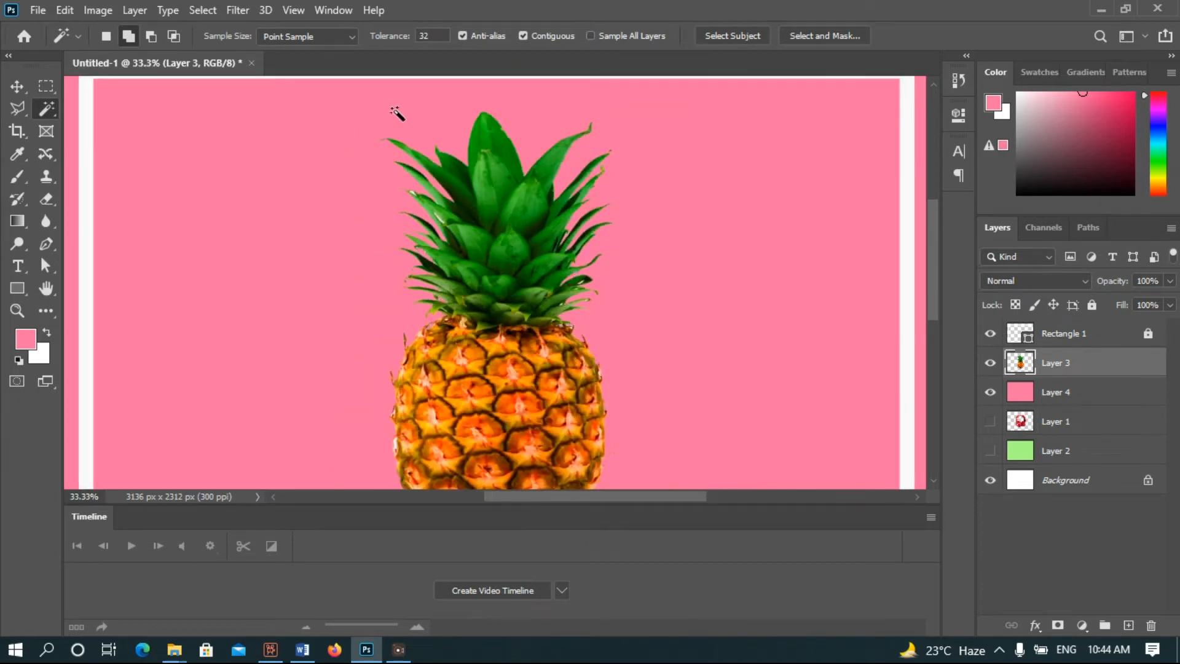
key("ctrl+minus")
key("ctrl+minus")
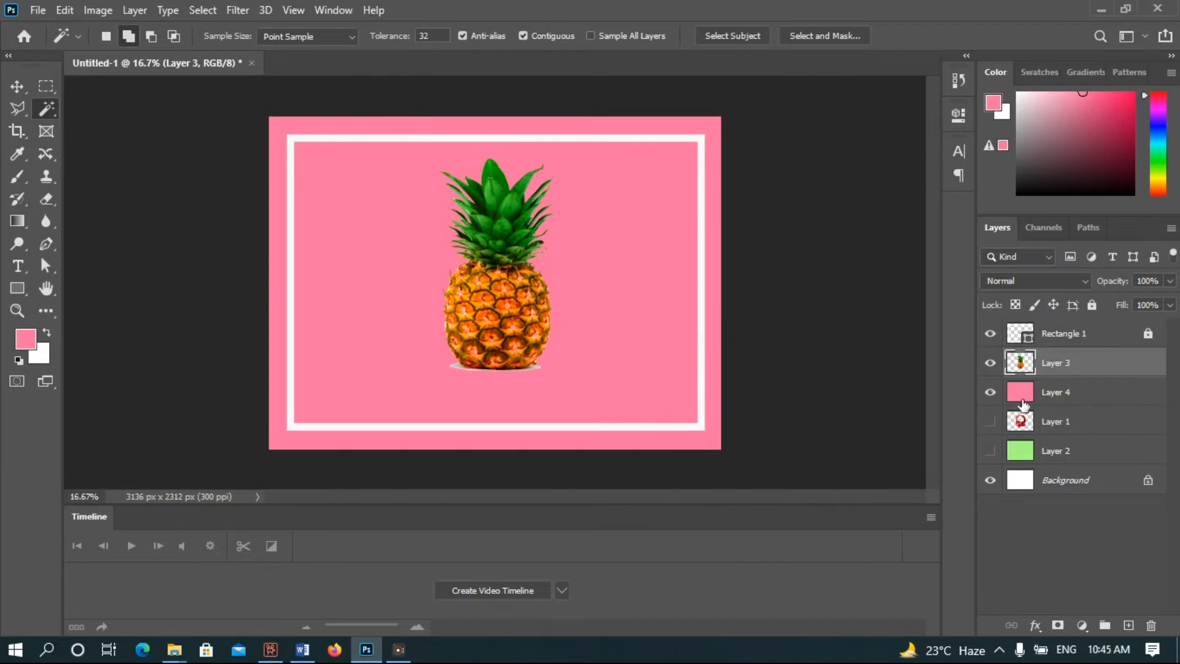
left_click(990, 393)
left_click(990, 366)
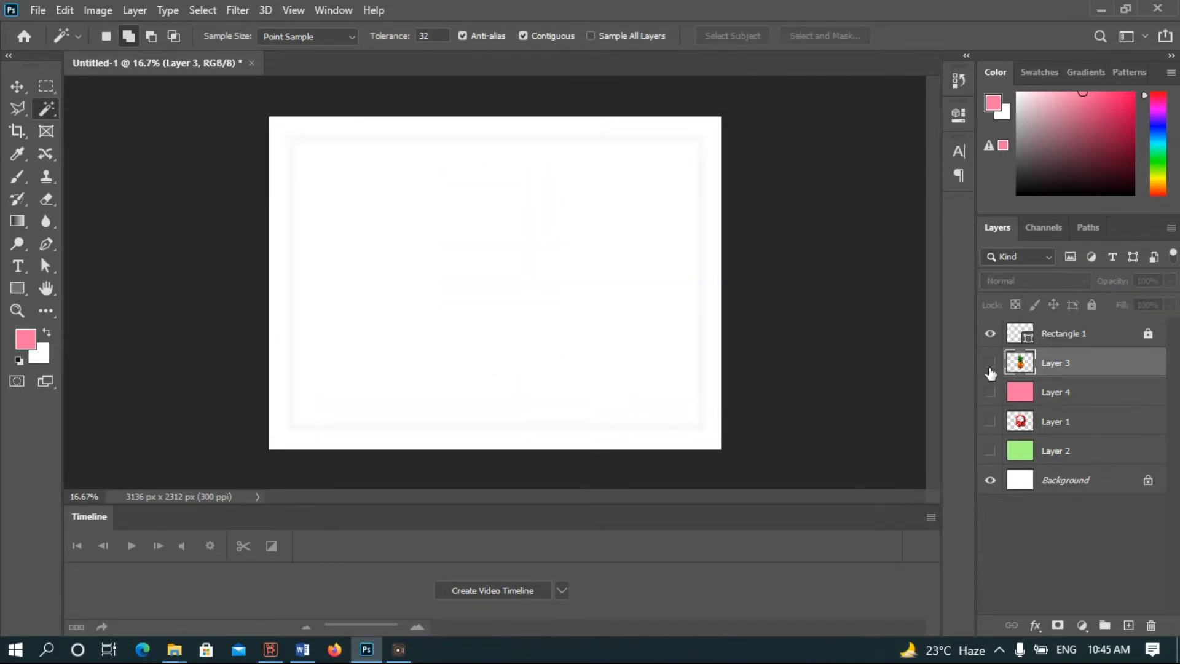
left_click(1130, 626)
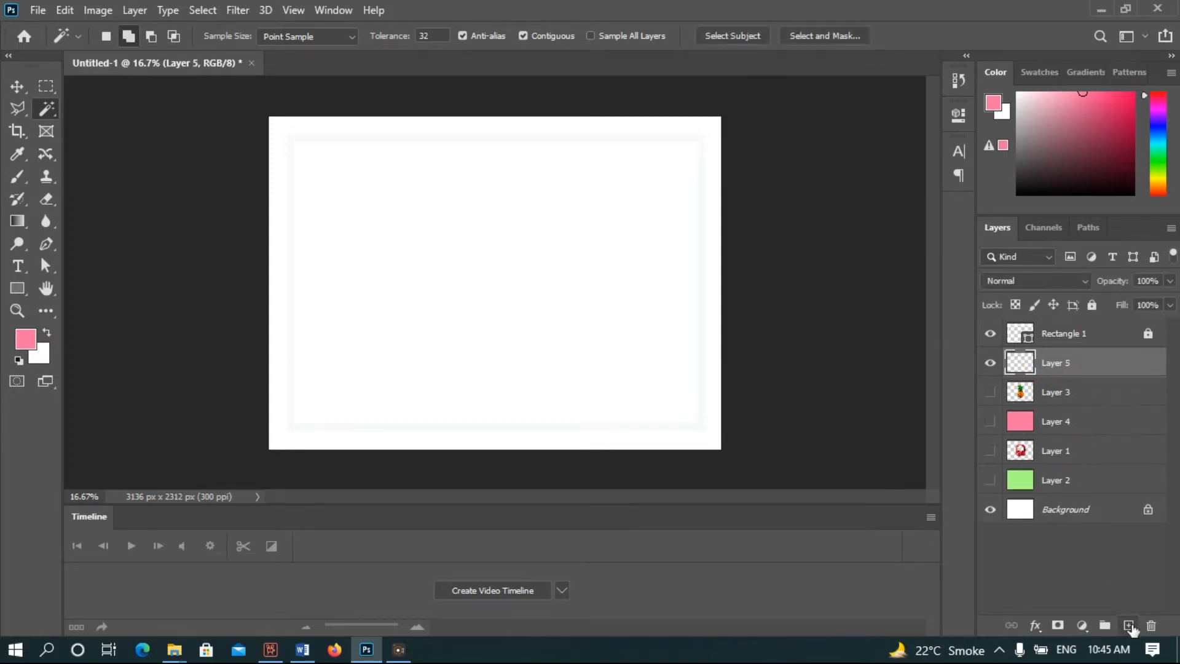
left_click(38, 11)
left_click(53, 44)
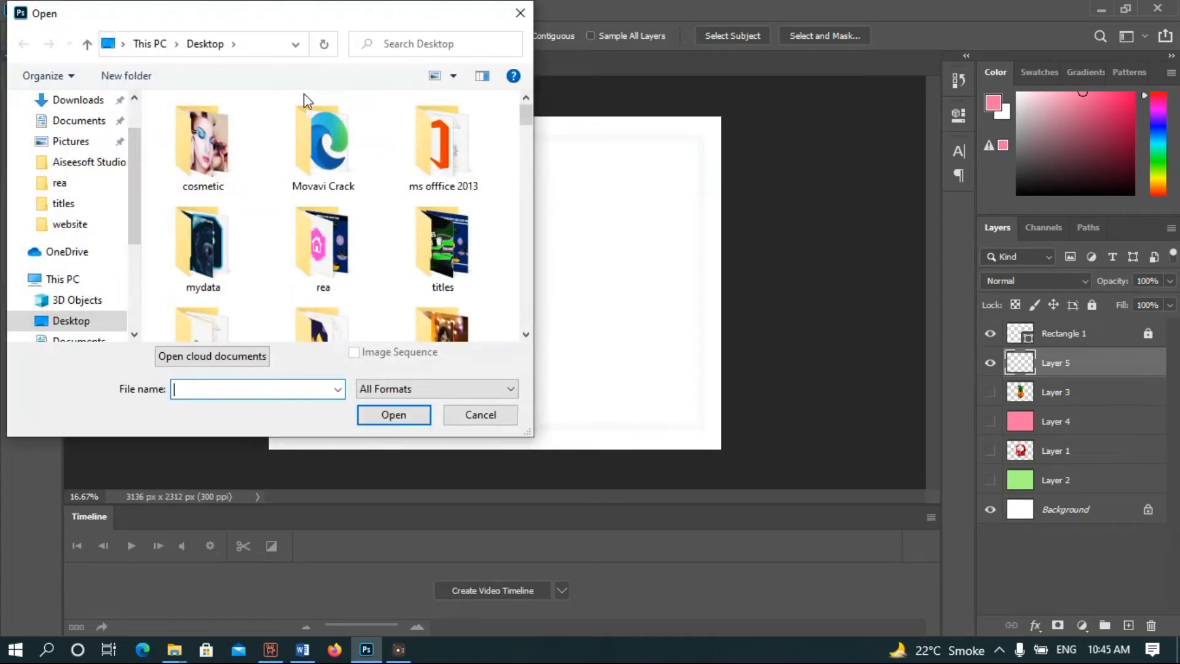
left_click_drag(529, 113, 539, 176)
double_click(455, 175)
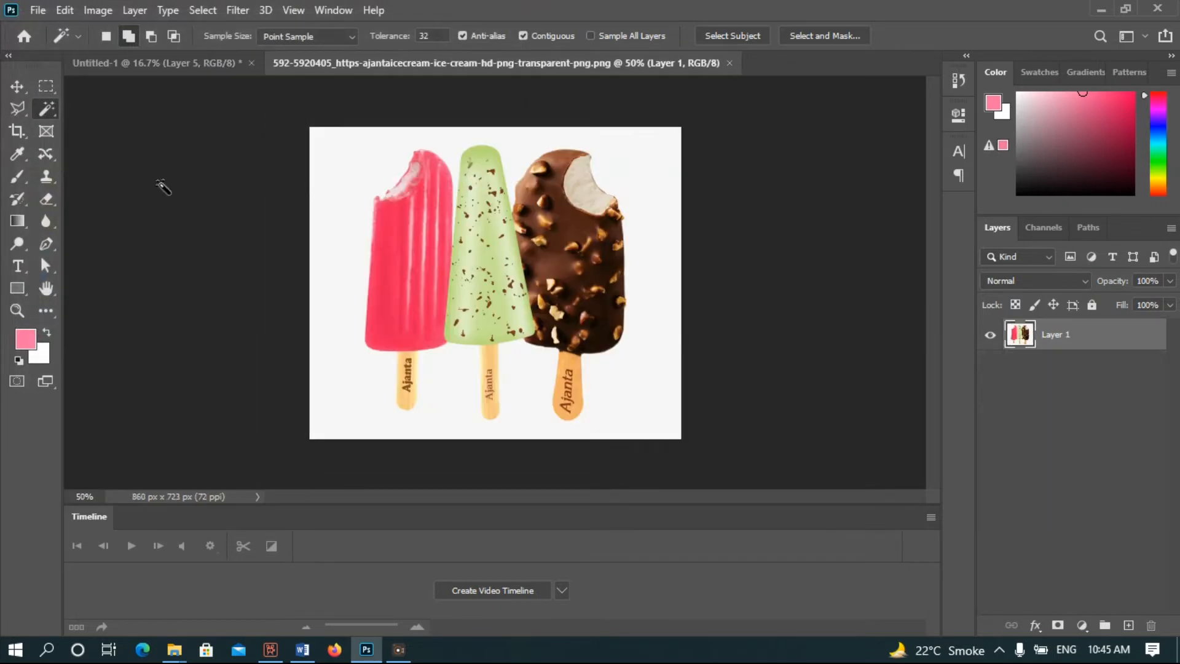
left_click(377, 155)
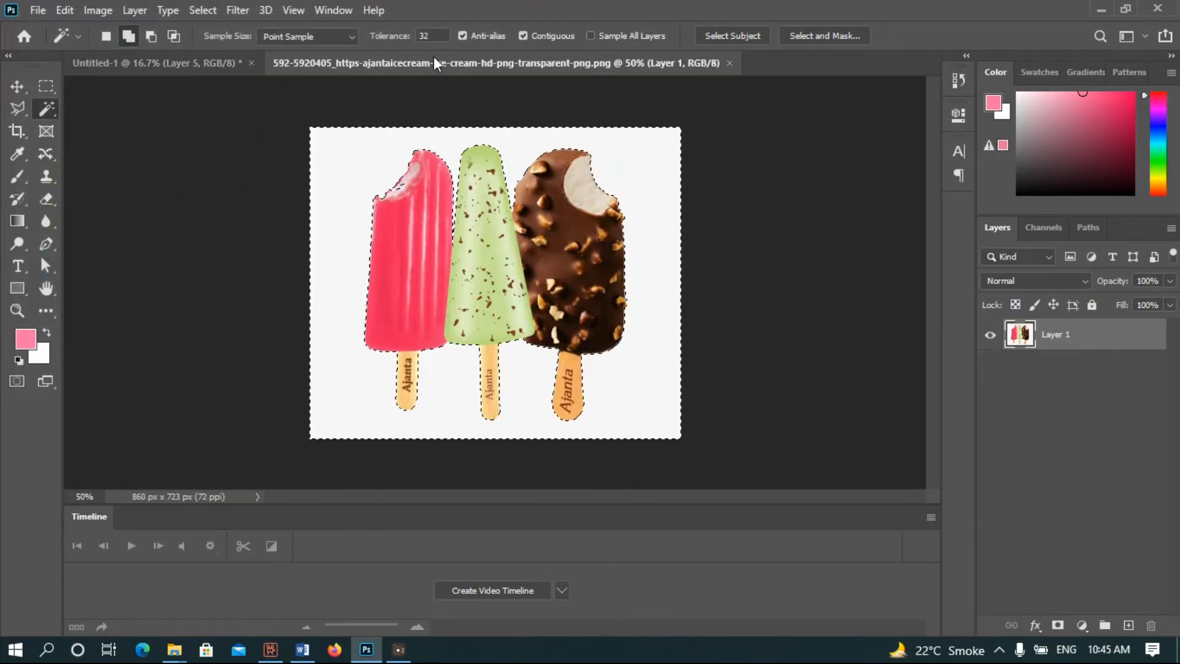
Step: Try to add the pink ice cream's bitten corner to the selection with the Object Selection Tool in add mode
right_click(46, 109)
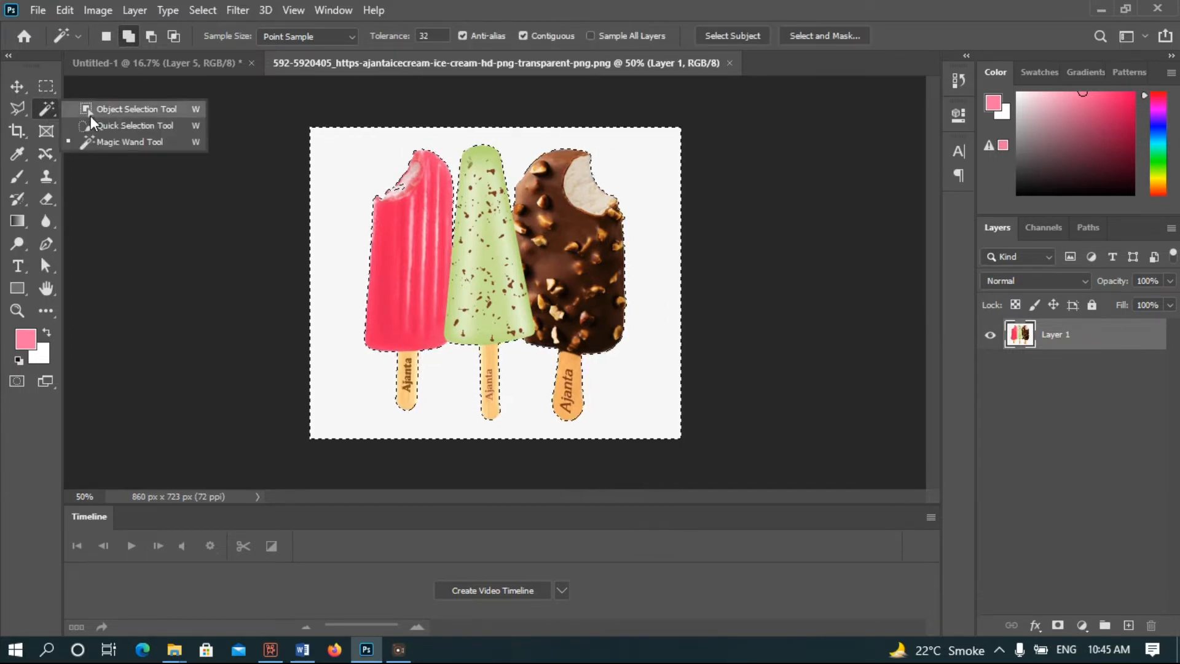
left_click(90, 115)
left_click(130, 35)
right_click(42, 113)
left_click(42, 113)
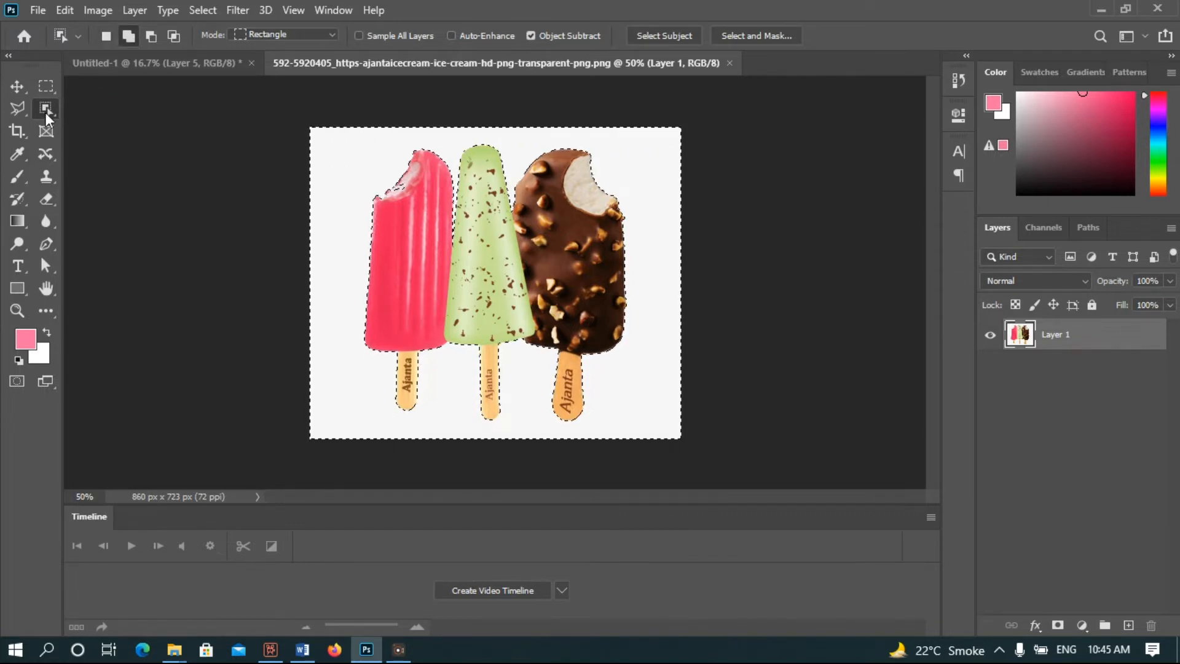
left_click_drag(424, 197, 406, 198)
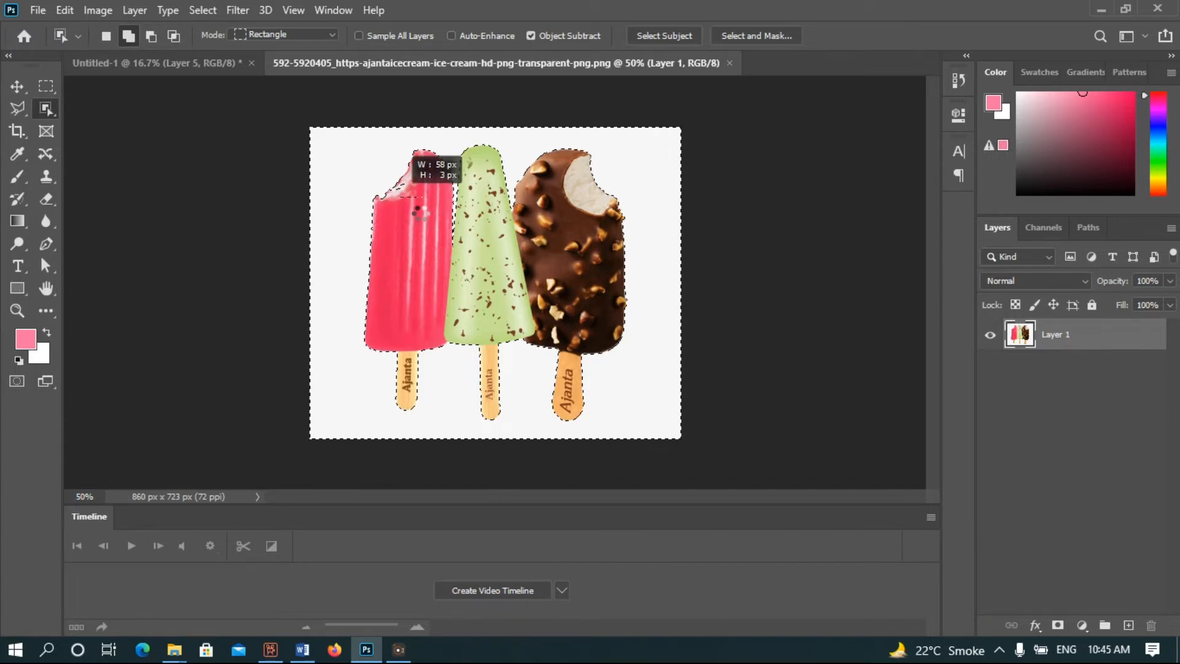
left_click(613, 270)
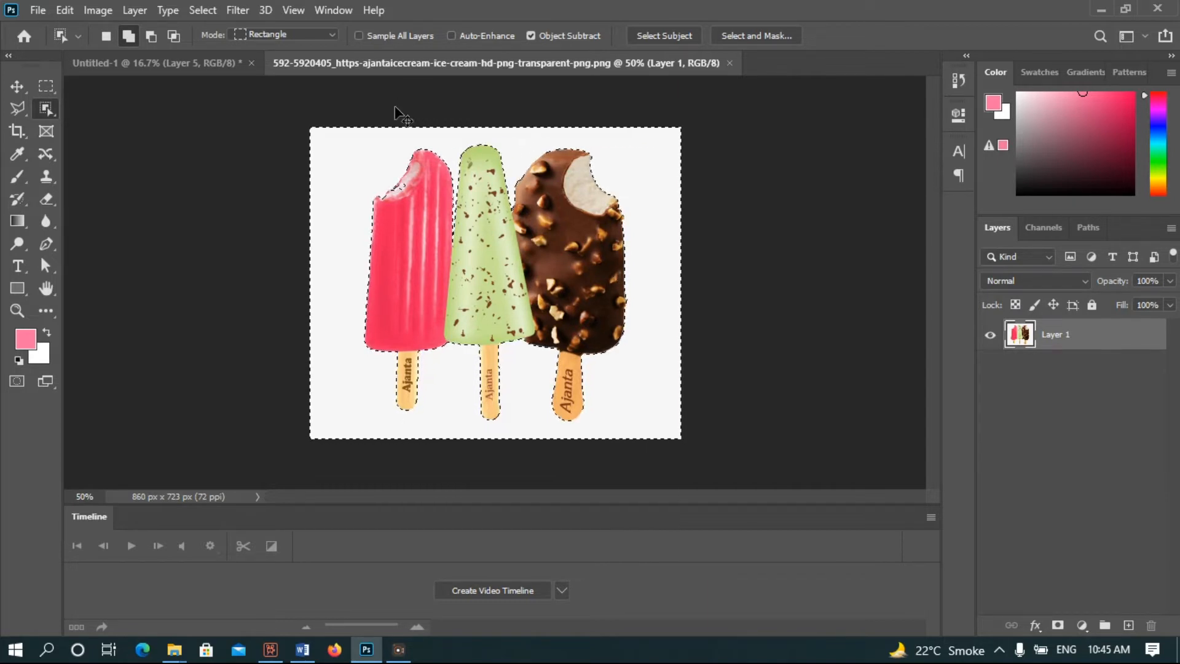
Step: Copy the ice creams without their white background into the Untitled-1 document, and close the source image
left_click_drag(581, 61, 691, 131)
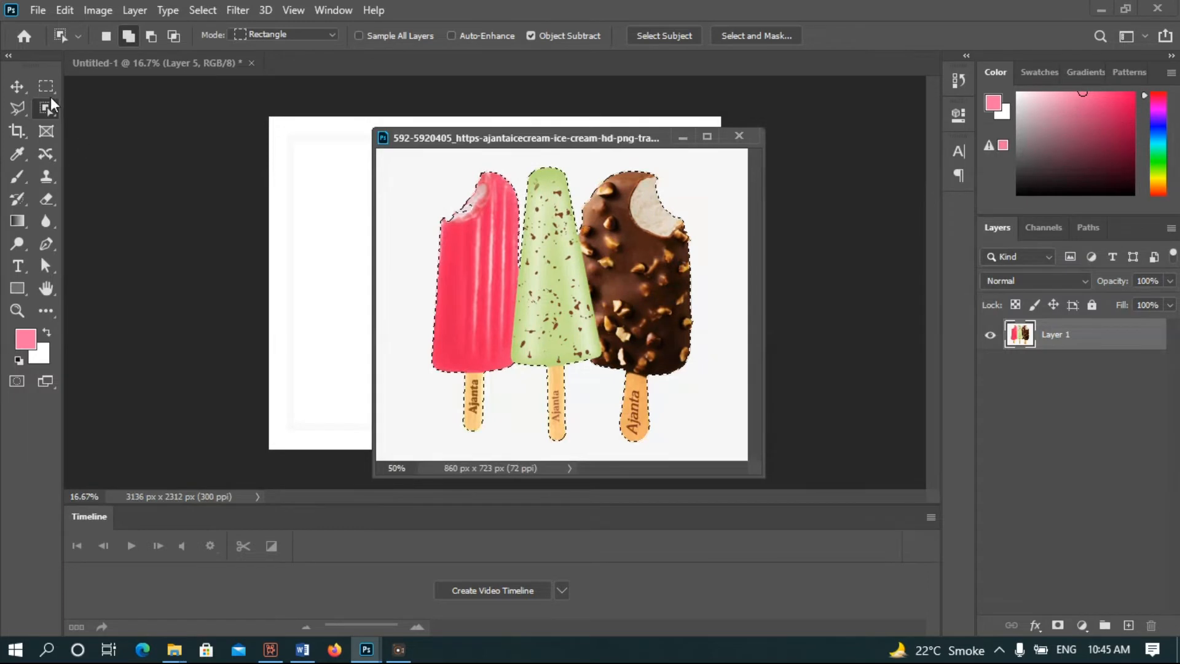
left_click(18, 86)
left_click_drag(455, 265, 337, 273)
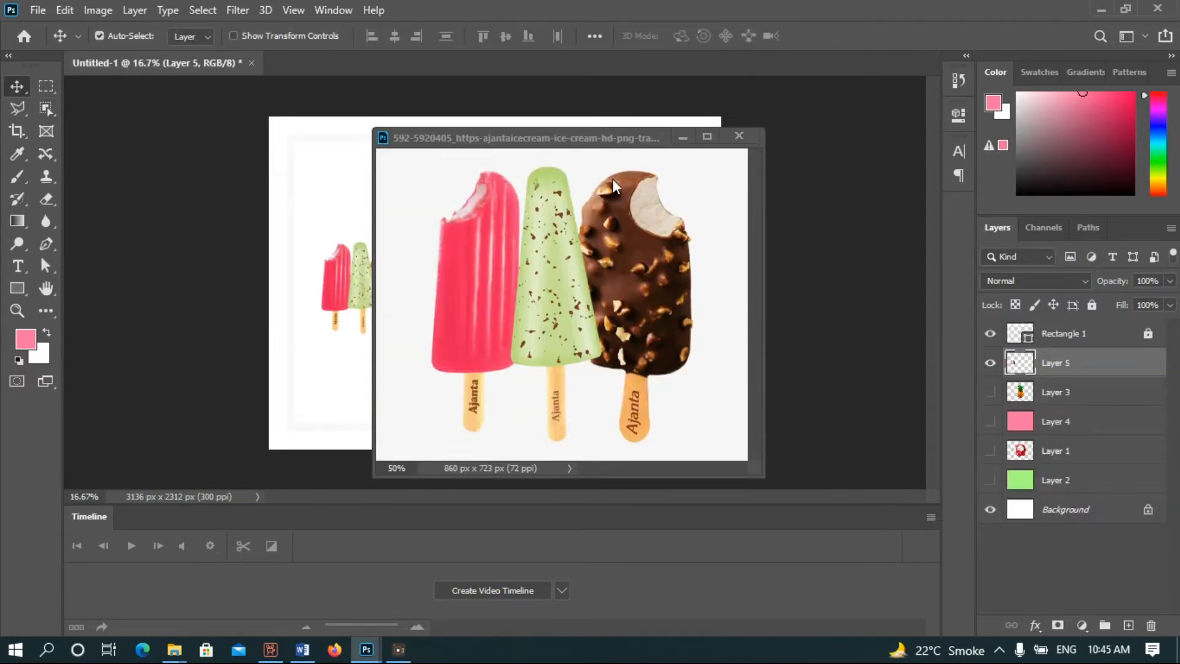
left_click(738, 135)
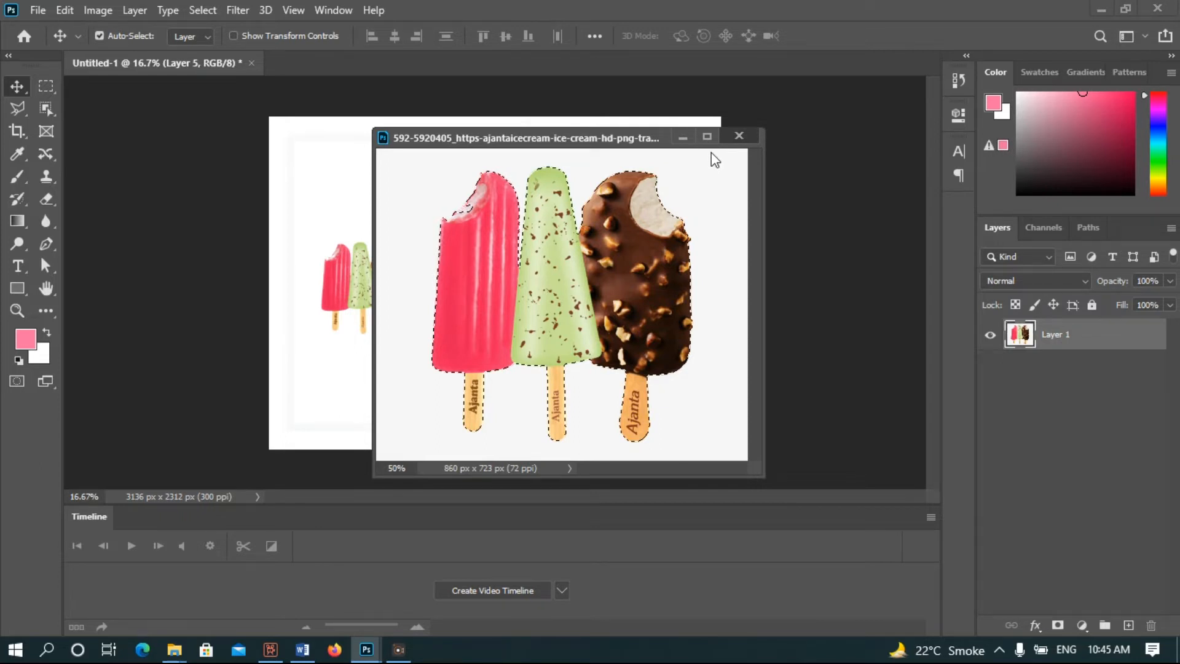
key("ctrl+w")
Step: Move the ice creams to the middle of the frame and enlarge them to about 251% width and 227% height
left_click_drag(379, 300, 503, 278)
key("ctrl+t")
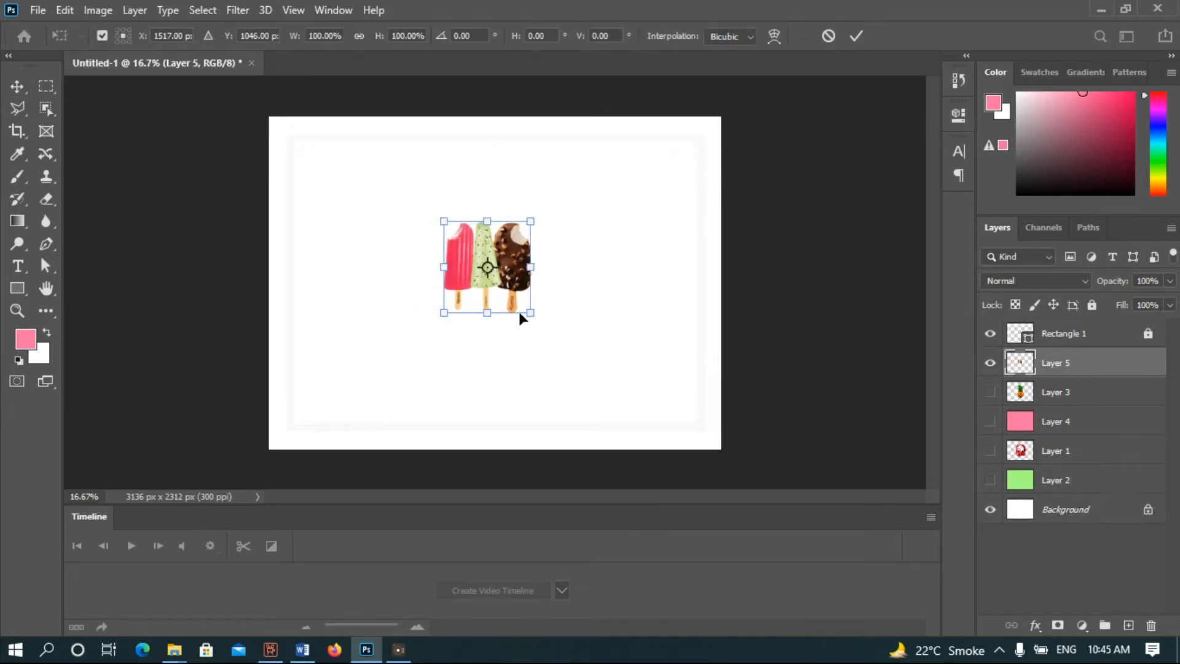
left_click_drag(541, 315, 661, 433)
left_click_drag(591, 350, 560, 311)
left_click(859, 32)
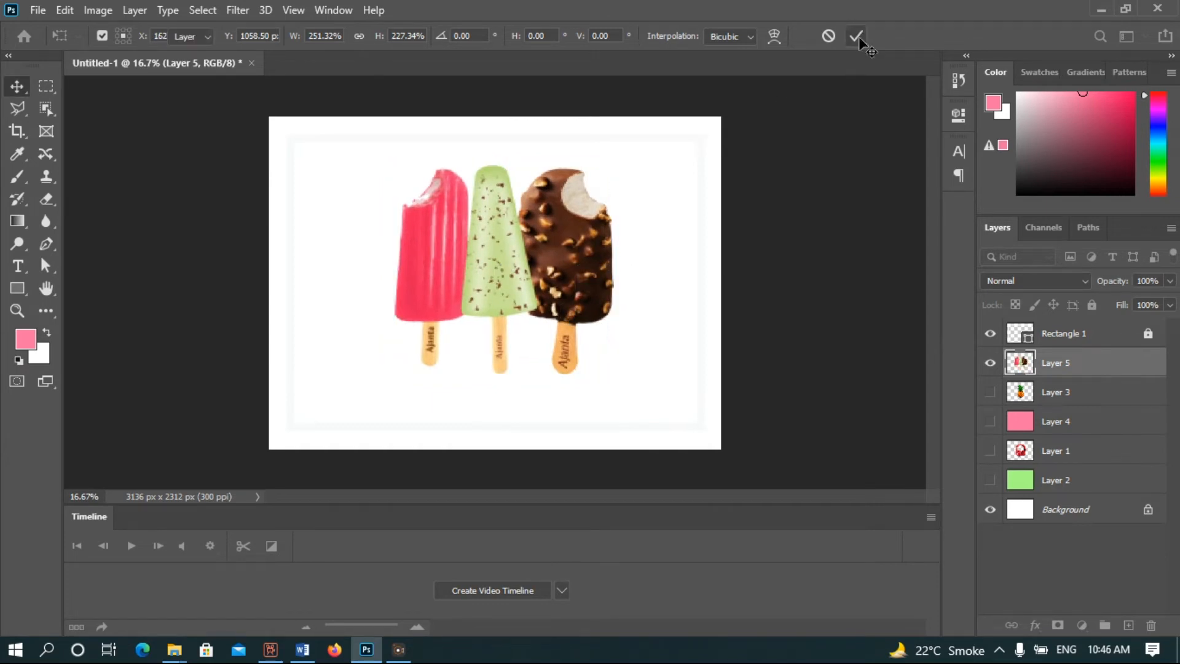
Step: Add a new layer filled with blue 5ecdfc and place it directly below the ice cream layer
left_click(1128, 625)
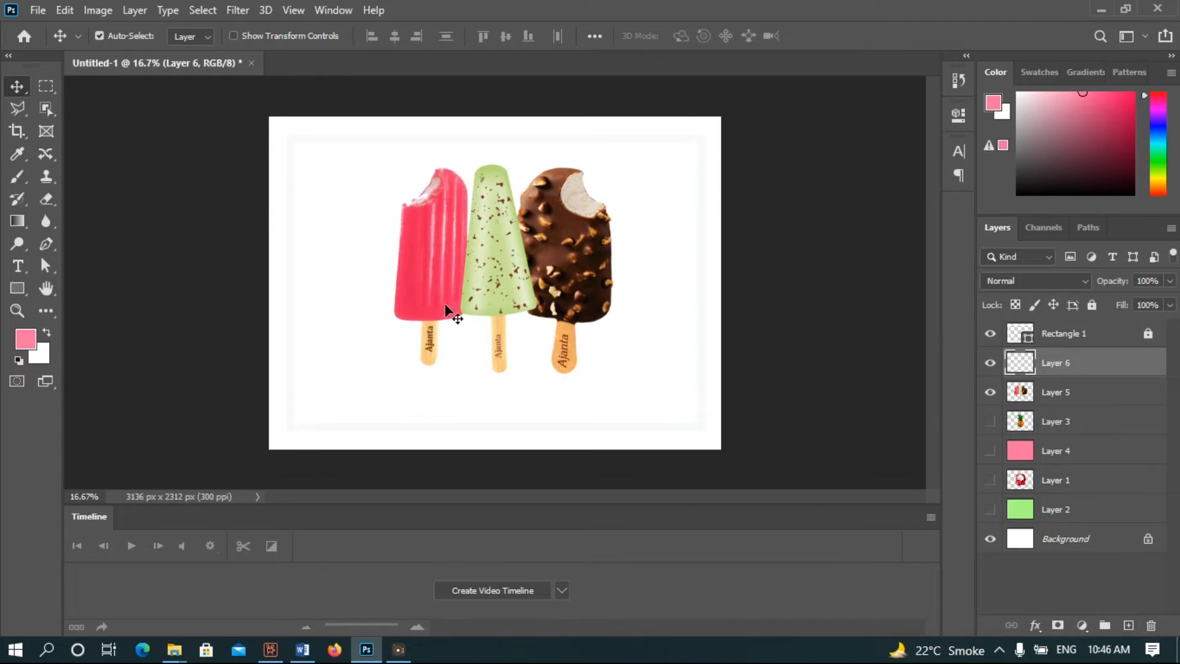
left_click(17, 345)
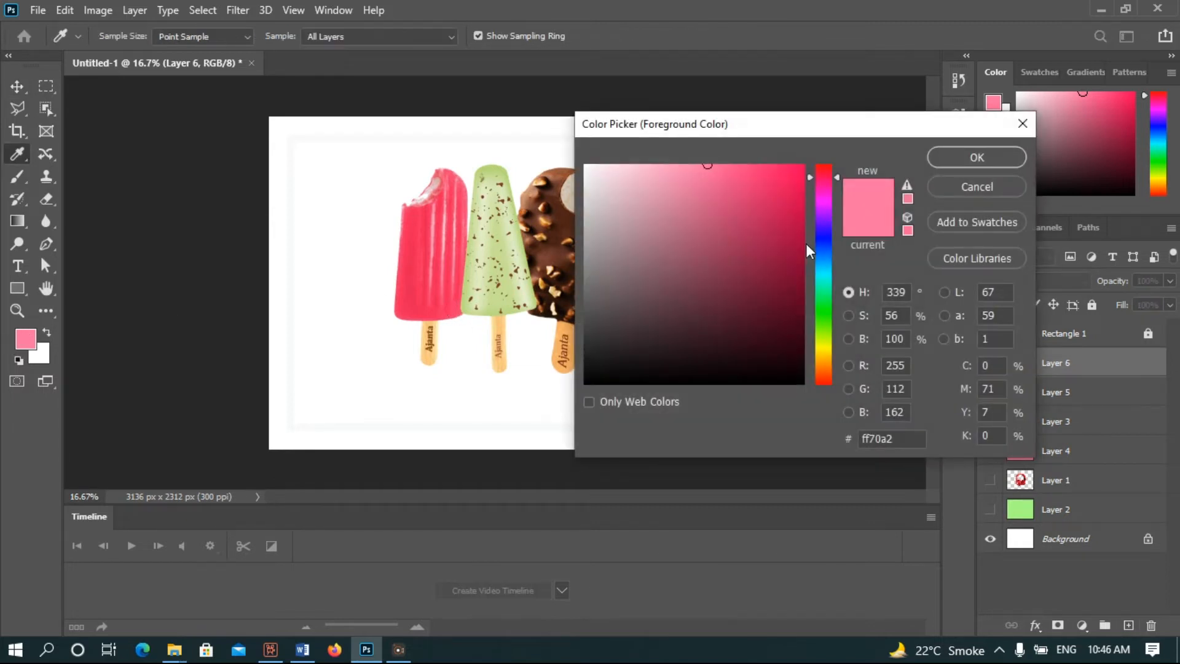
left_click_drag(825, 251, 825, 264)
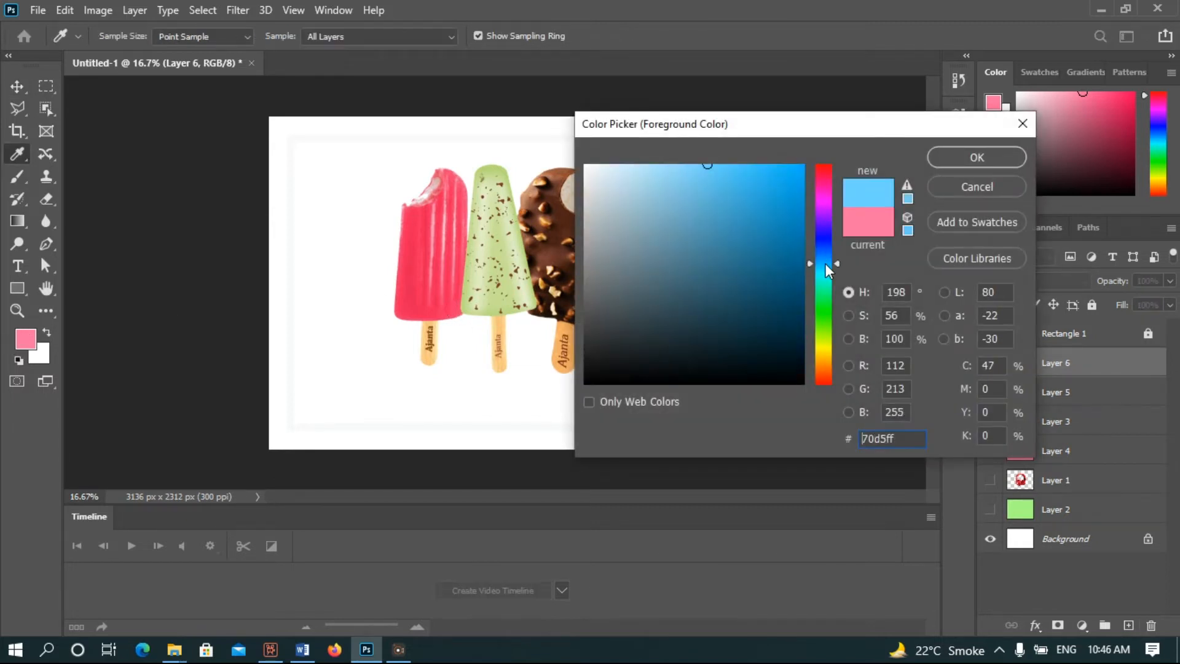
mouse_move(676, 211)
left_mouse_down()
mouse_move(671, 157)
mouse_move(706, 147)
mouse_move(722, 166)
left_mouse_up()
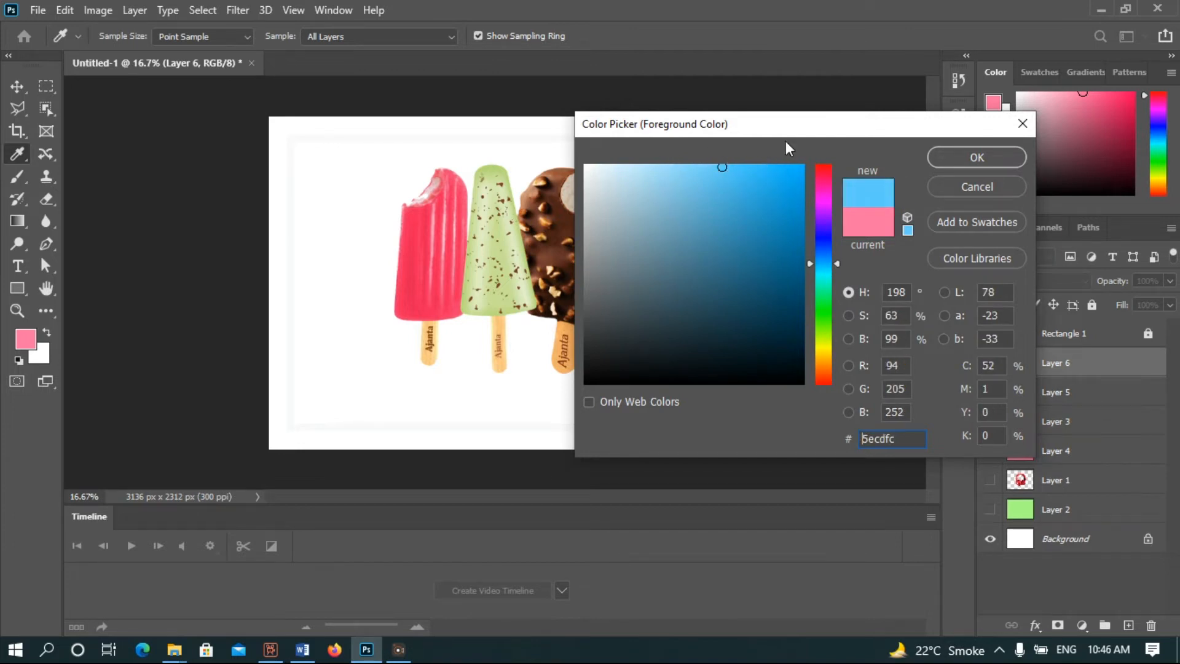
left_click(977, 158)
key("v")
key("alt+BackSpace")
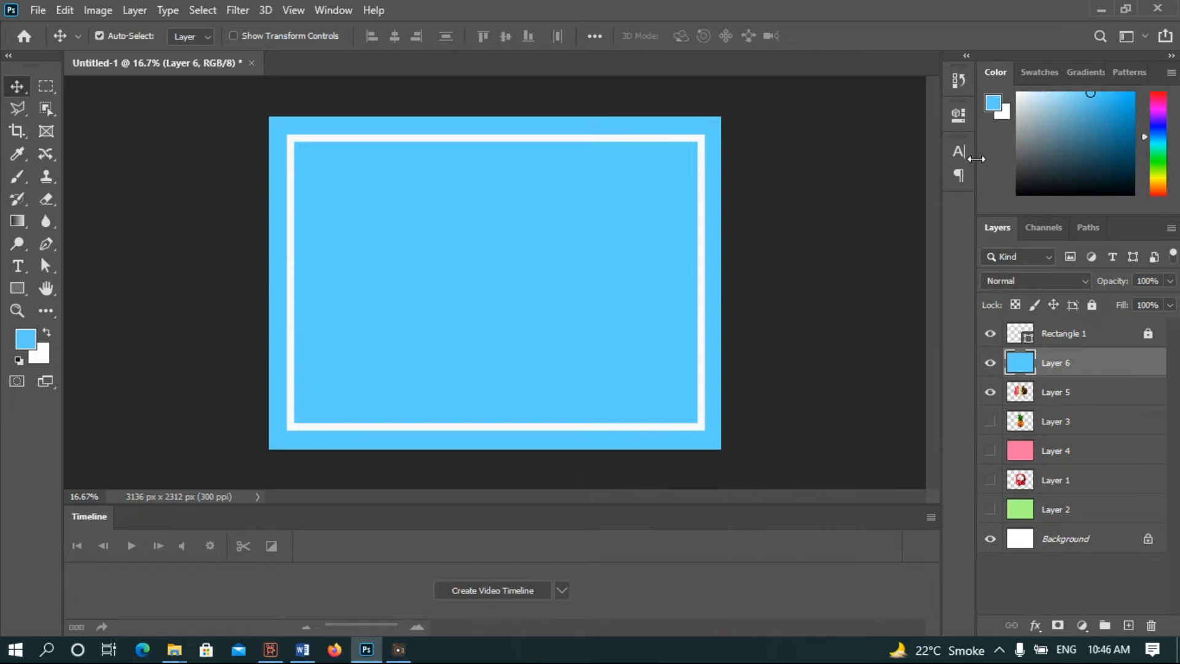
left_click_drag(1111, 366, 1113, 402)
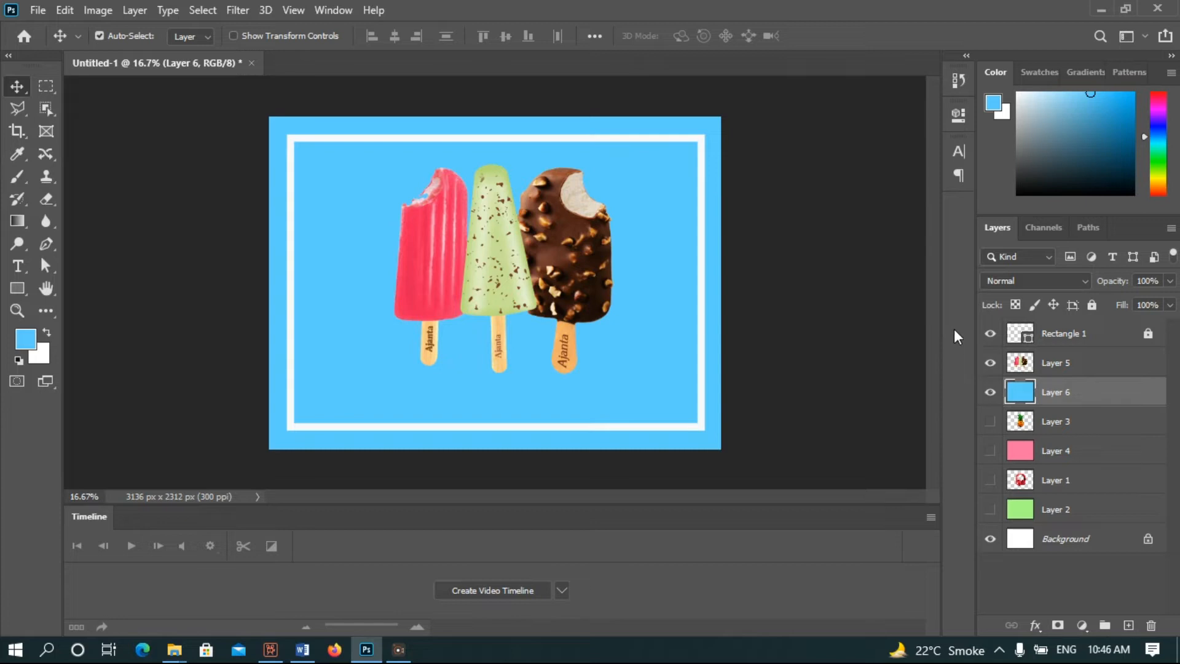
Step: Scale the ice cream layer down slightly with Free Transform
left_click(1067, 368)
key("ctrl+t")
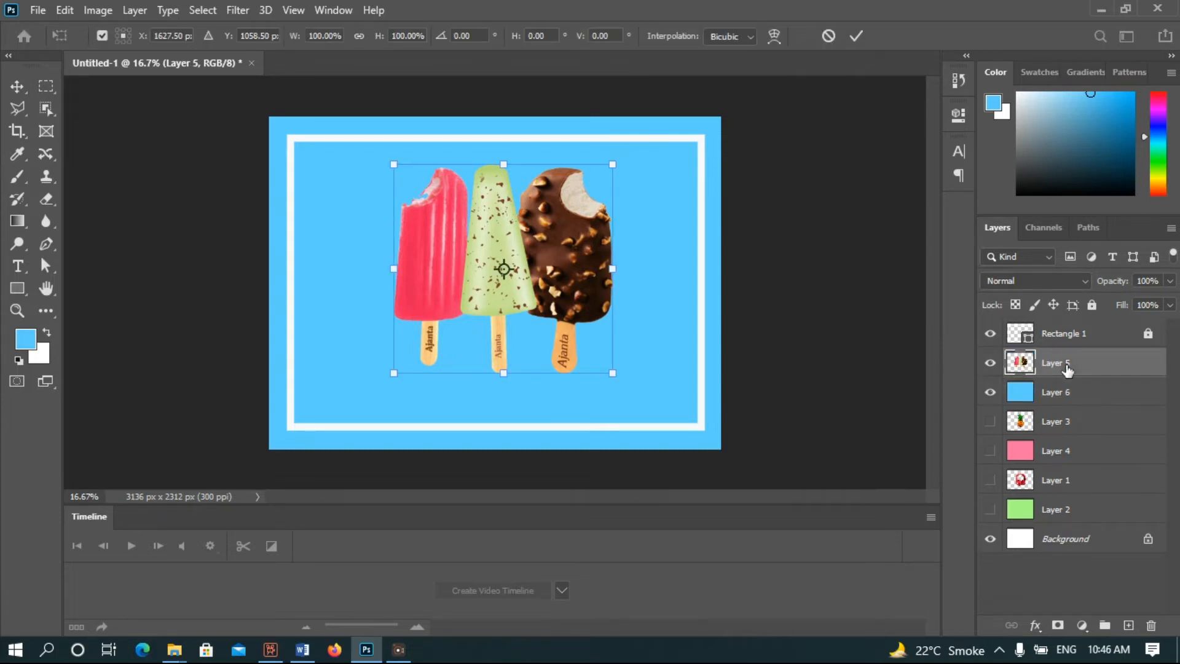
left_click_drag(612, 272, 582, 270)
left_click(856, 35)
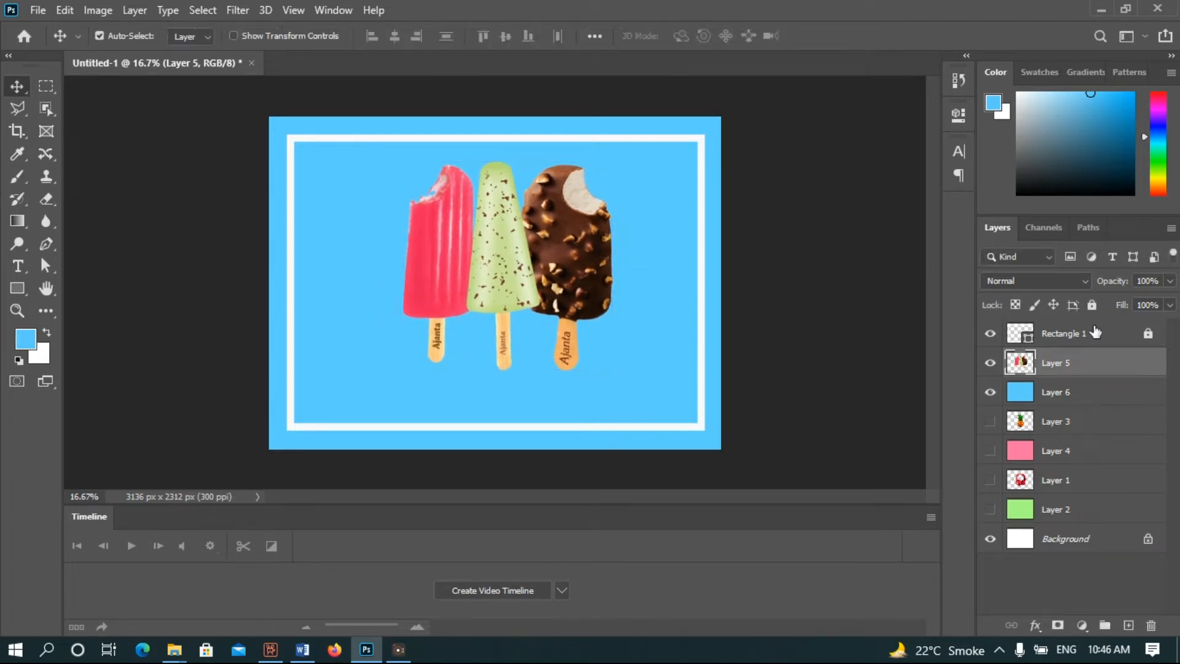
Step: Hide the ice cream and blue layers, and add a new empty layer above the ice creams
left_click(989, 363)
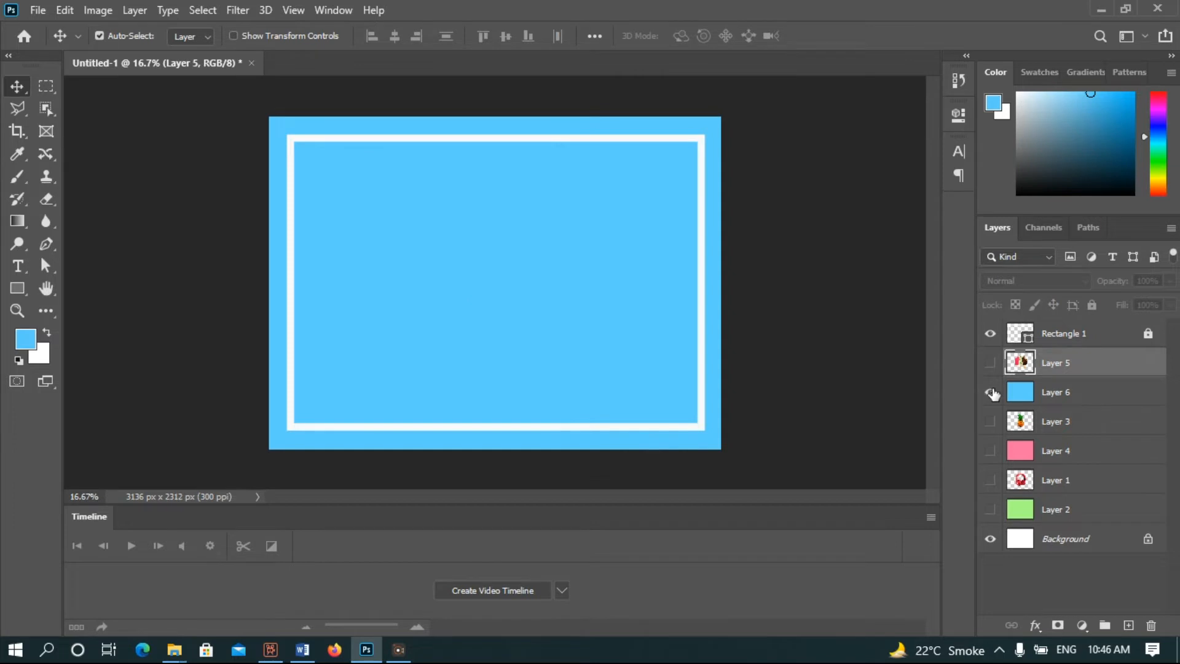
left_click(990, 393)
left_click(990, 363)
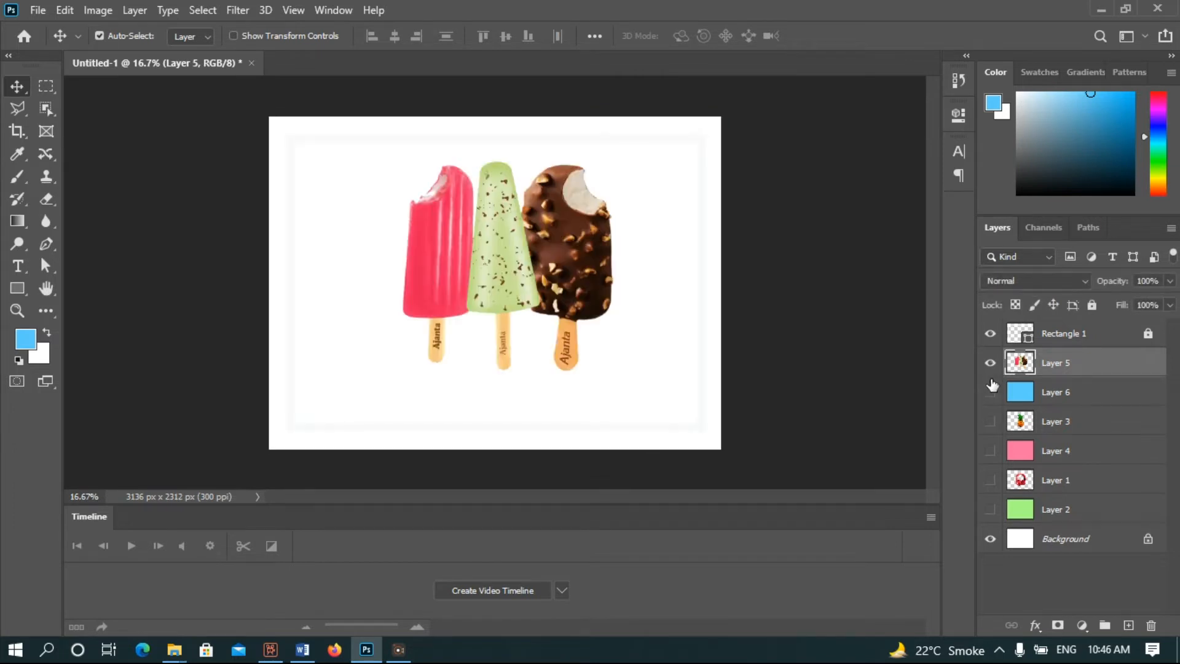
left_click(990, 423)
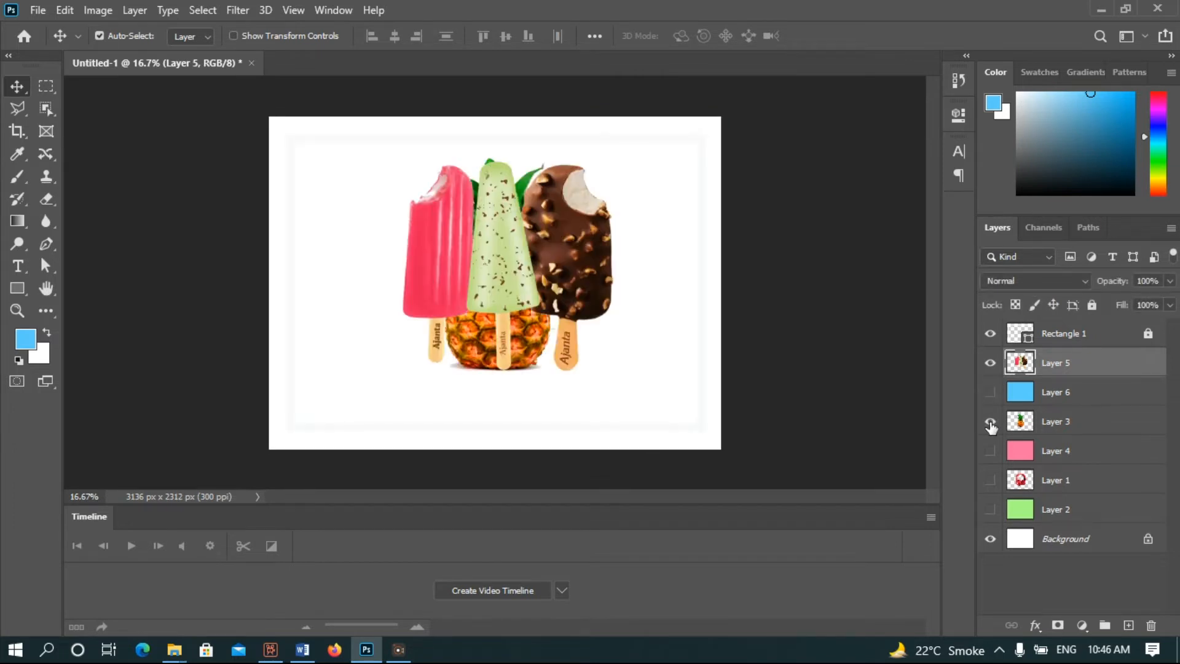
left_click(990, 481)
left_click(991, 481)
left_click(990, 421)
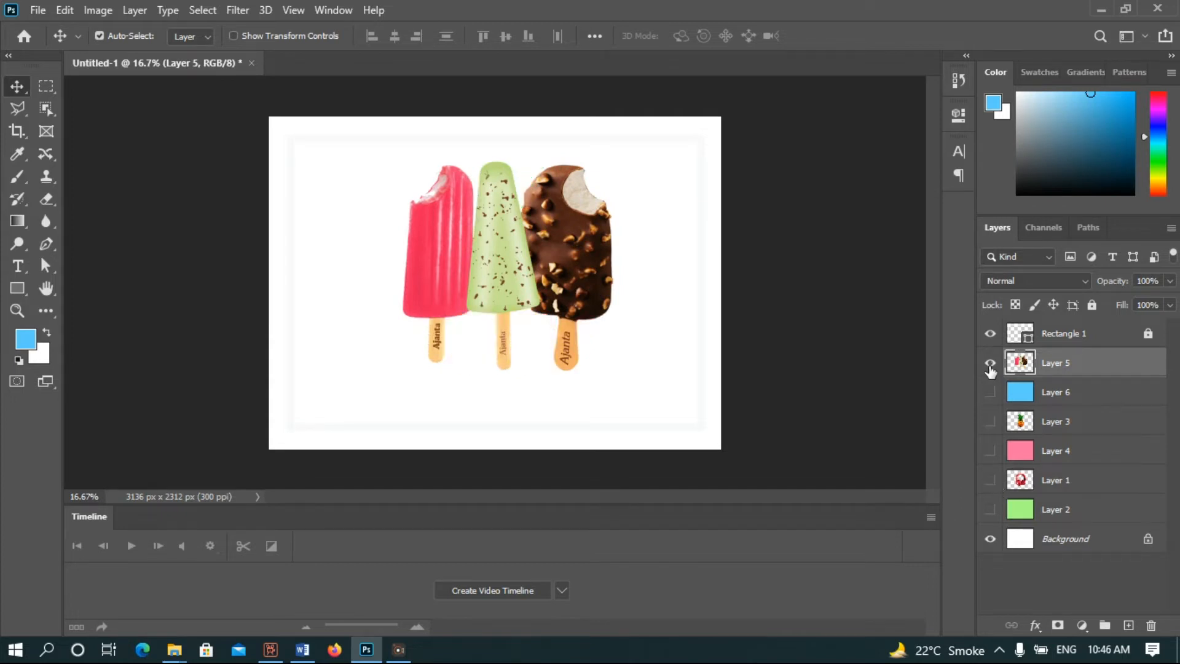
left_click(990, 364)
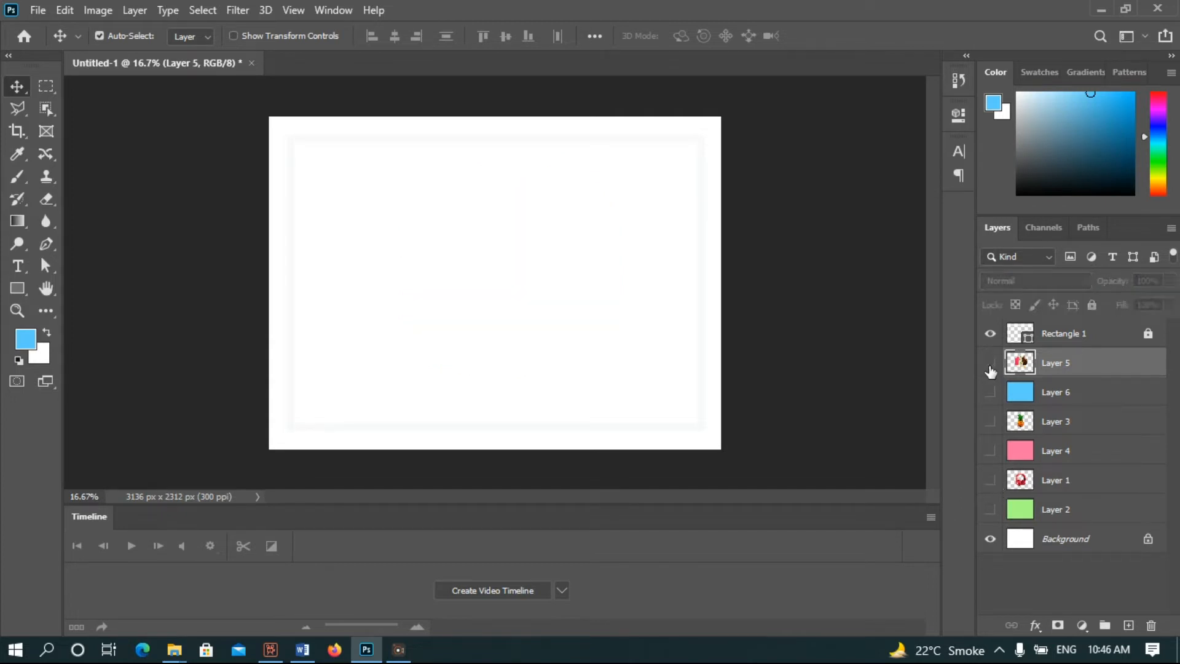
left_click(1129, 625)
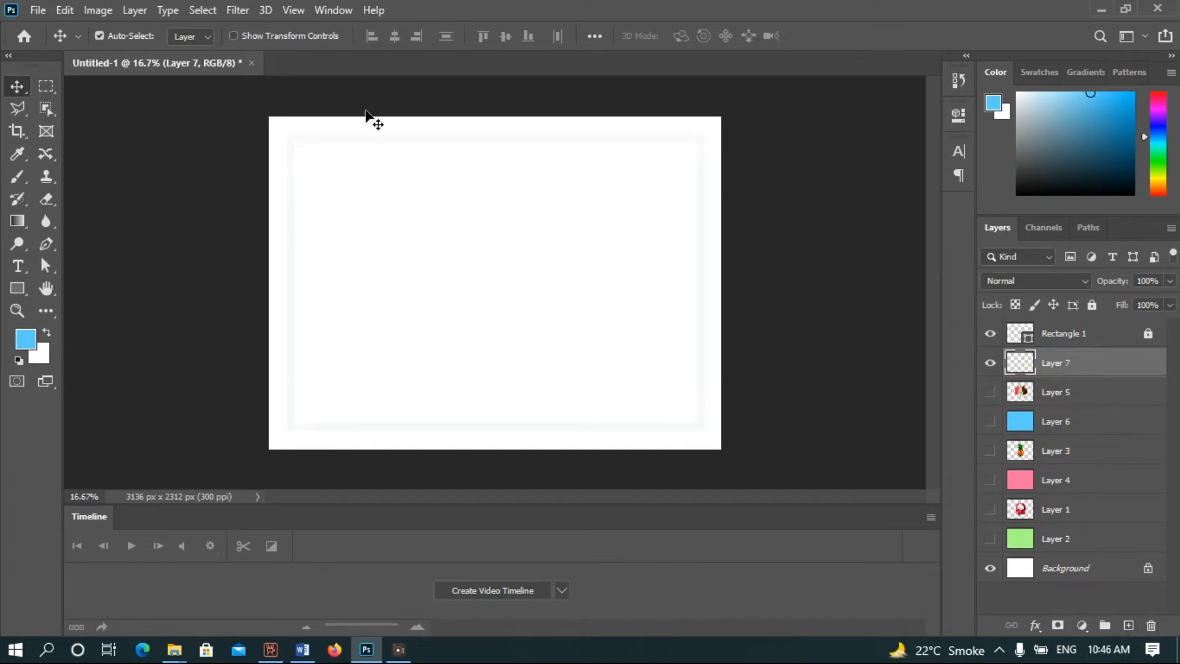
Step: Open the Strawberry-on-transparent-background-PNG.png image from the Downloads folder
left_click(32, 9)
left_click(46, 47)
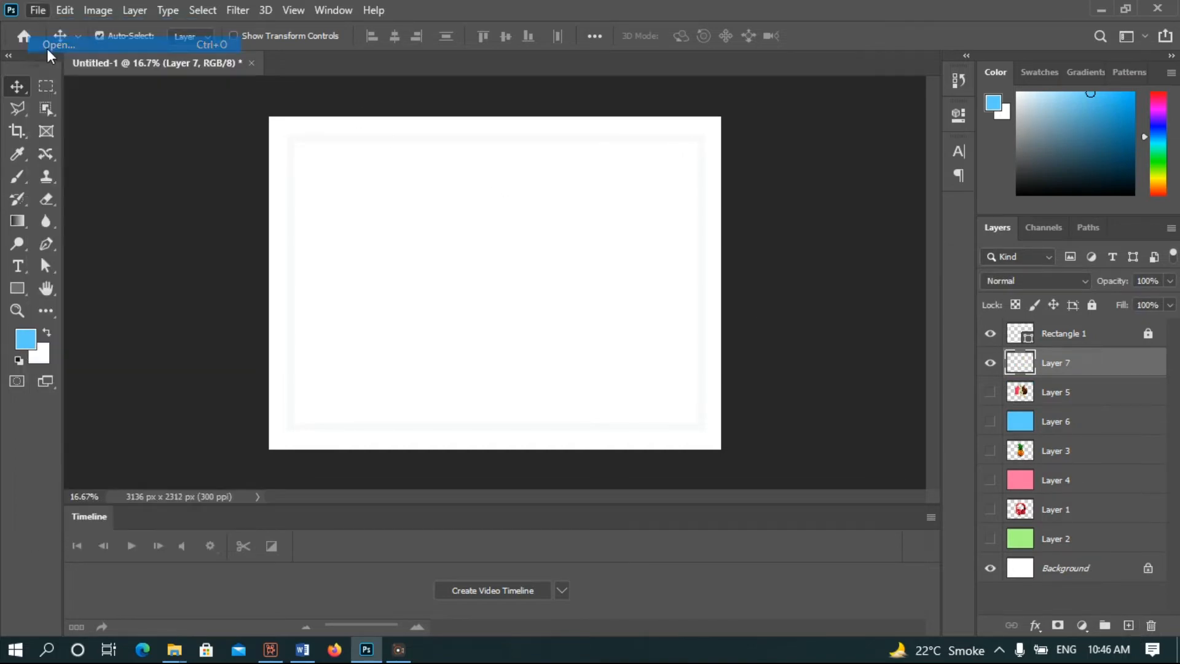
left_click_drag(527, 123, 526, 163)
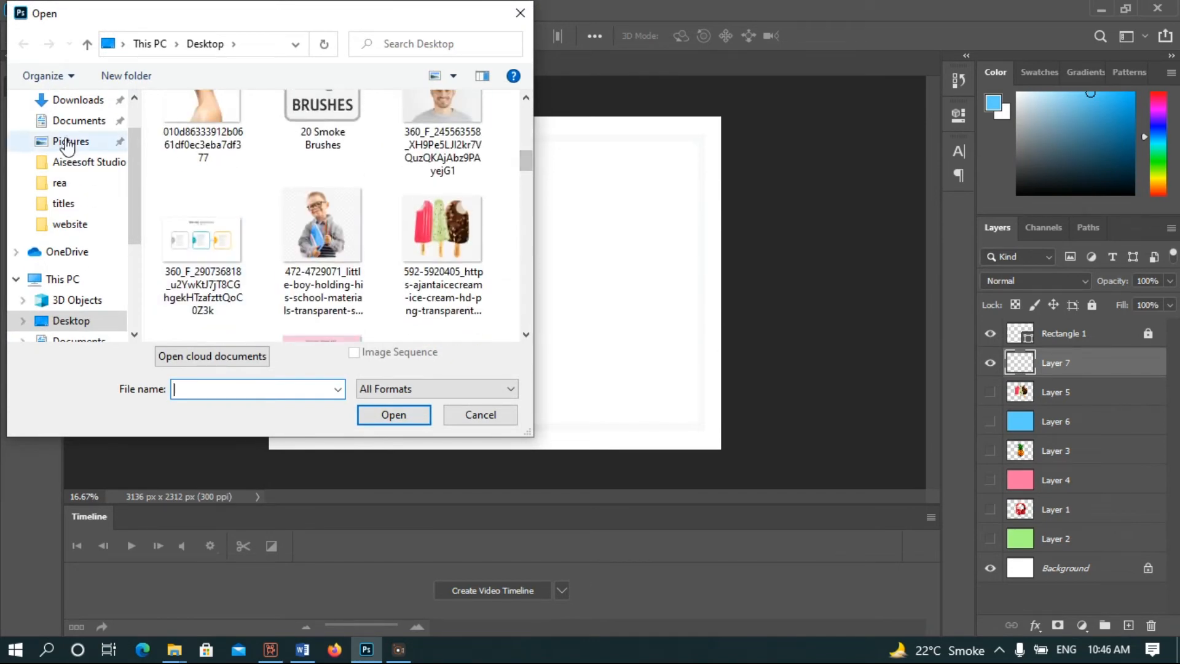
left_click(78, 100)
double_click(293, 169)
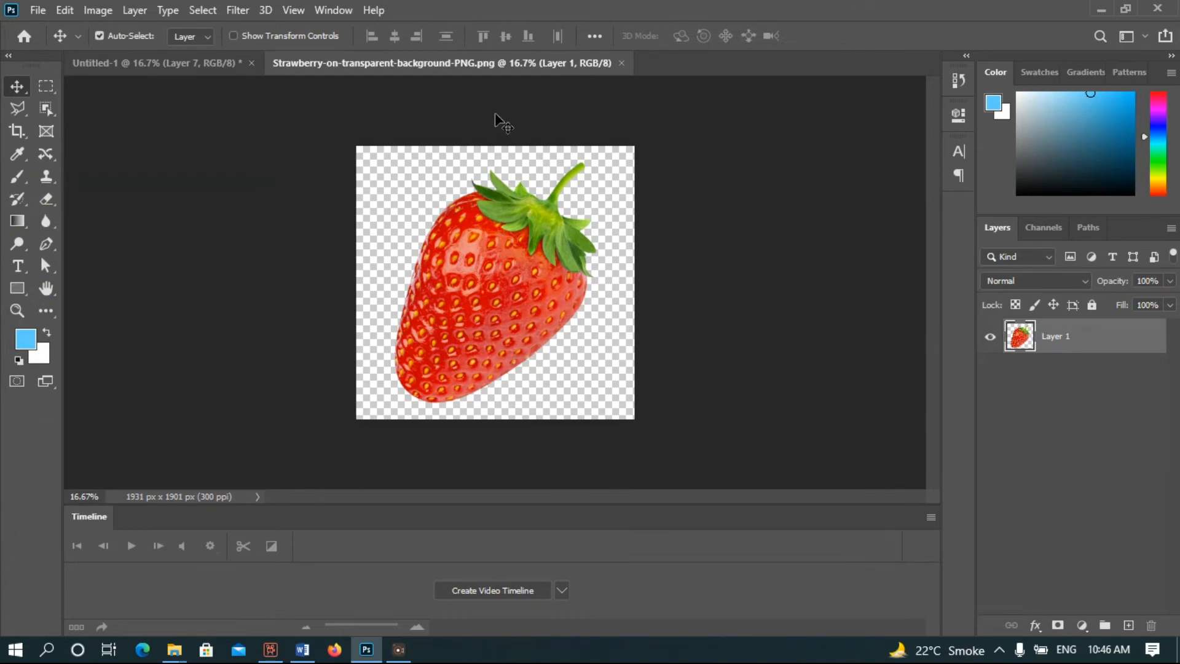
Step: Copy the strawberry into the Untitled-1 document as a new layer and close the strawberry image
left_click(601, 145)
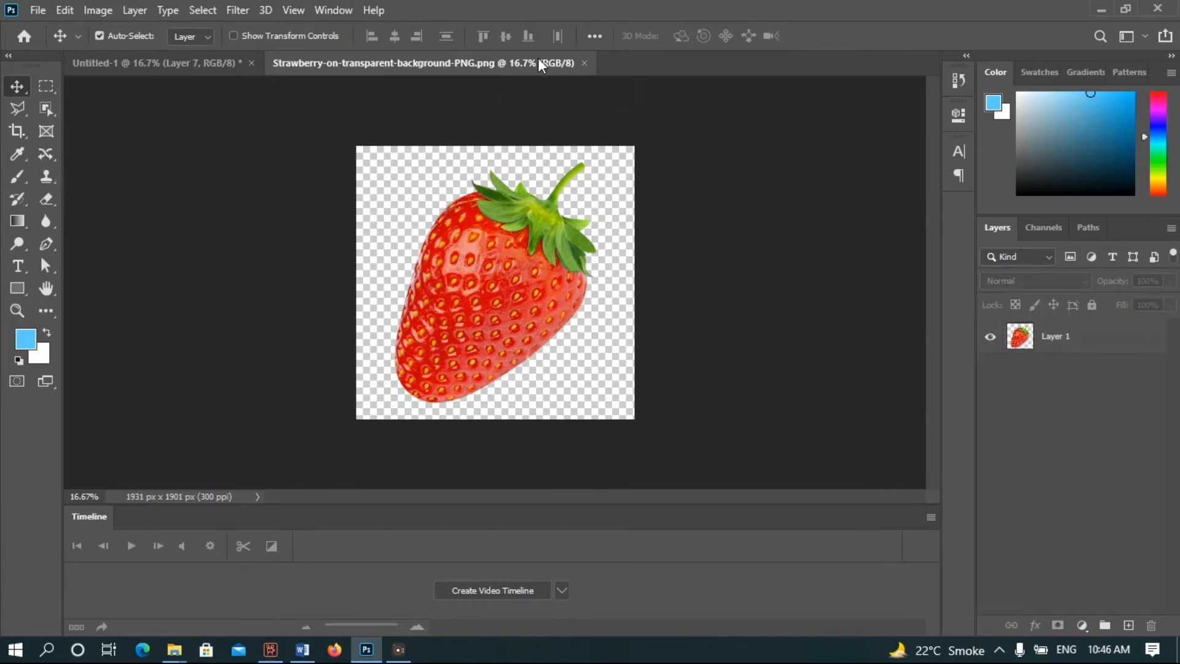
left_click_drag(540, 63, 677, 107)
left_click_drag(596, 271, 356, 324)
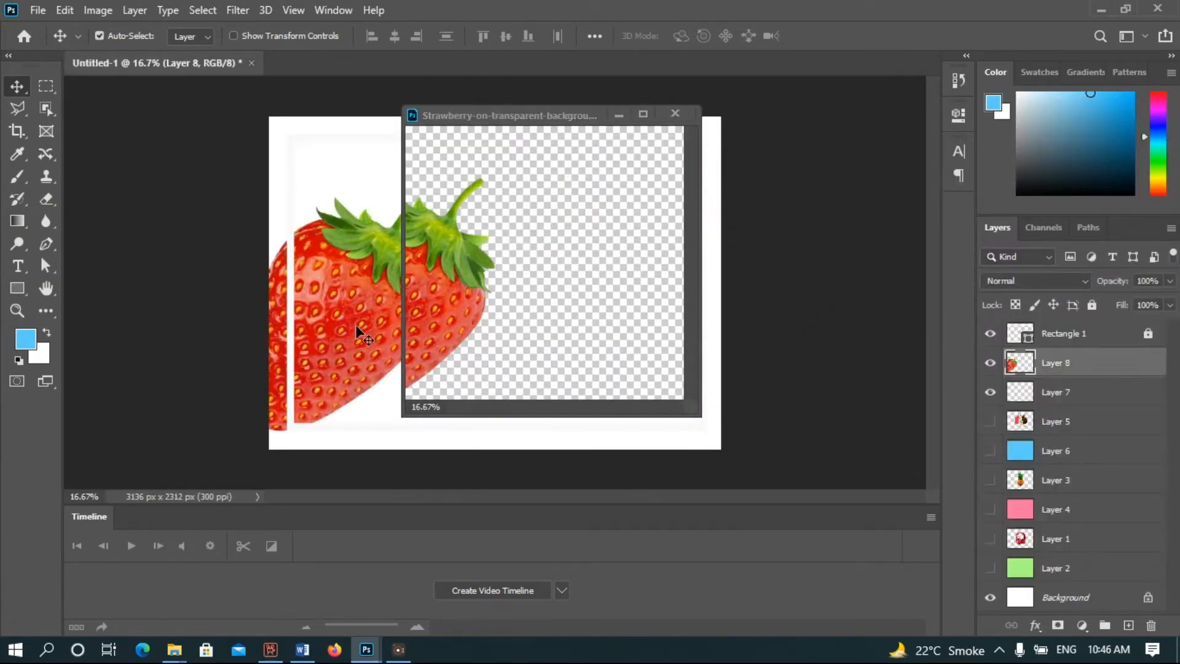
left_click(676, 113)
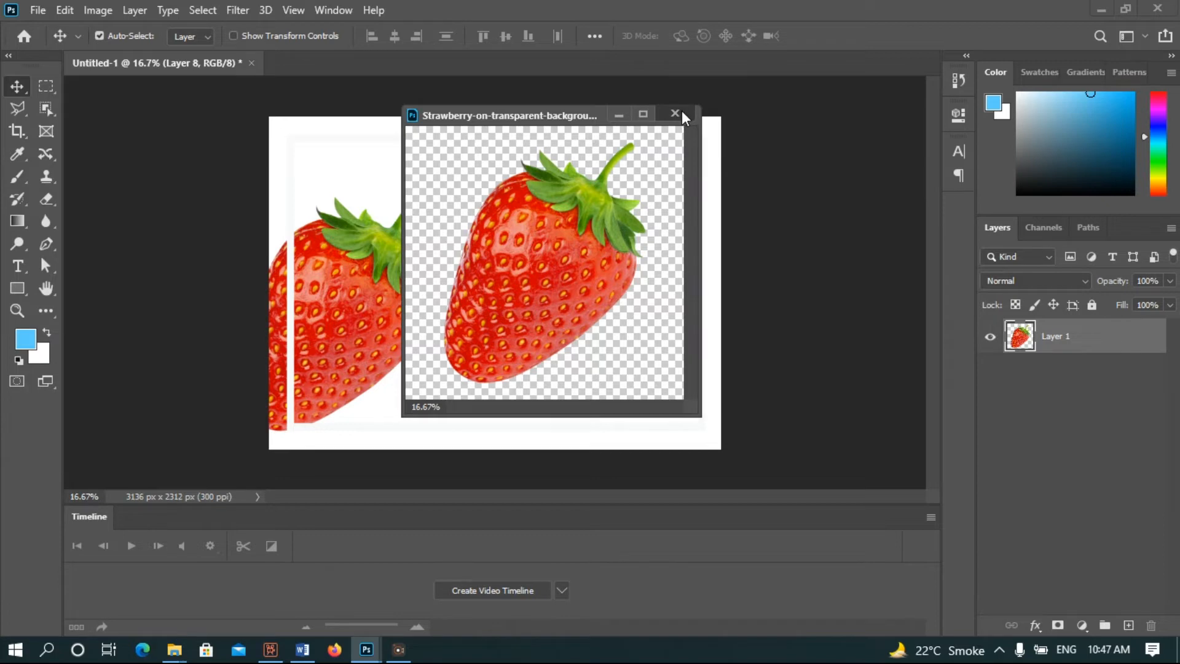
left_click(674, 114)
Step: Centre the strawberry in the frame, rotate it about -34° to stand upright, and scale it to about 76%
left_click_drag(397, 334, 547, 294)
key("ctrl+t")
left_click_drag(619, 338, 601, 268)
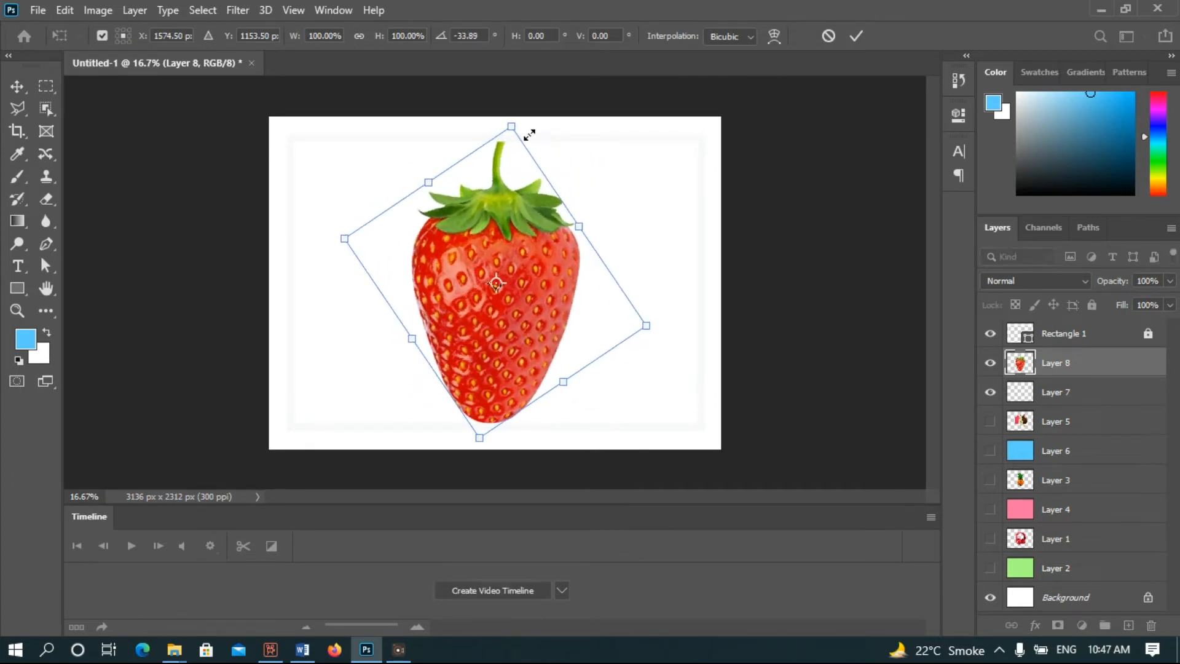
left_click_drag(516, 125, 515, 203)
left_click_drag(531, 298, 531, 254)
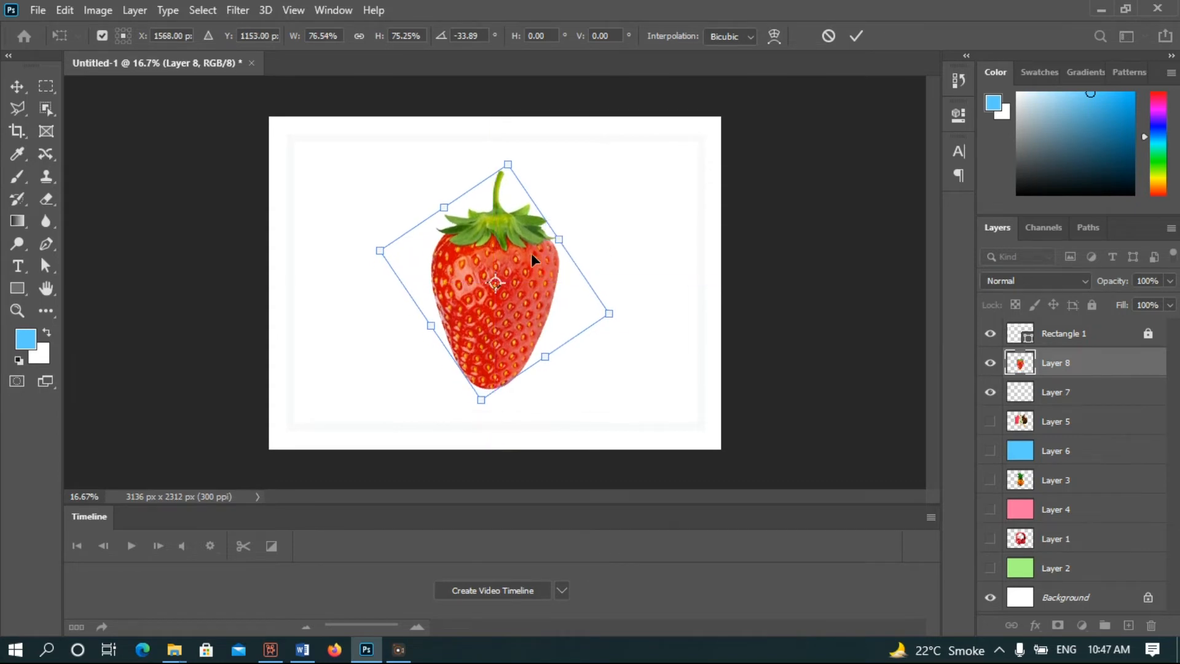
left_click(858, 36)
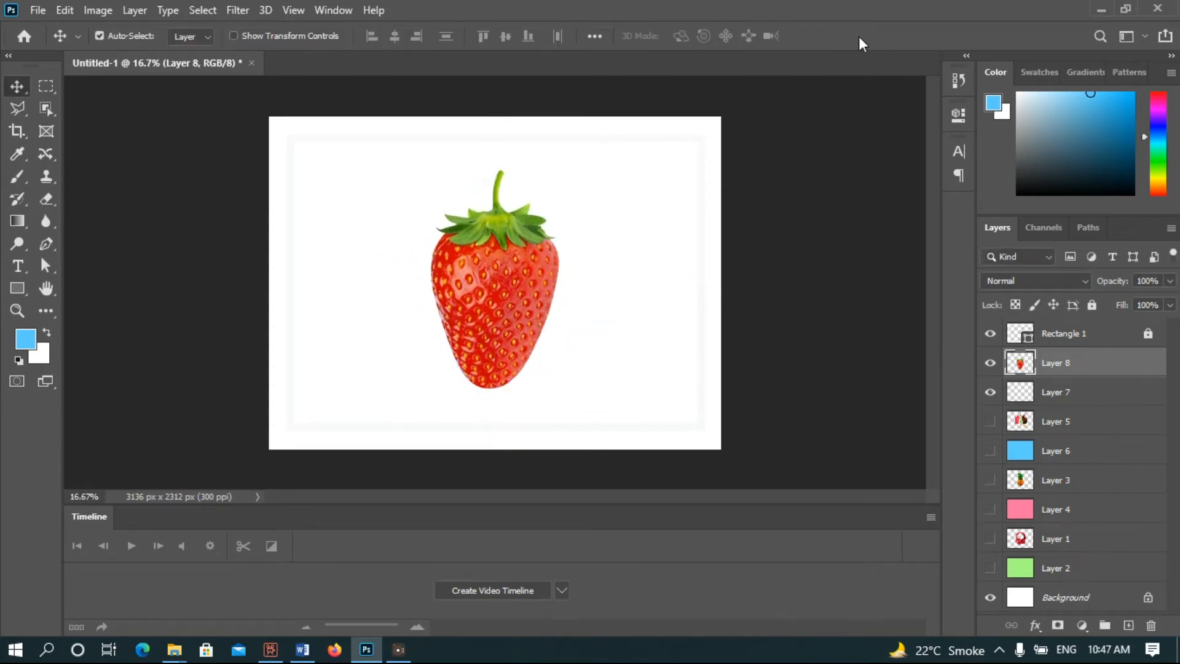
left_click_drag(546, 293, 548, 286)
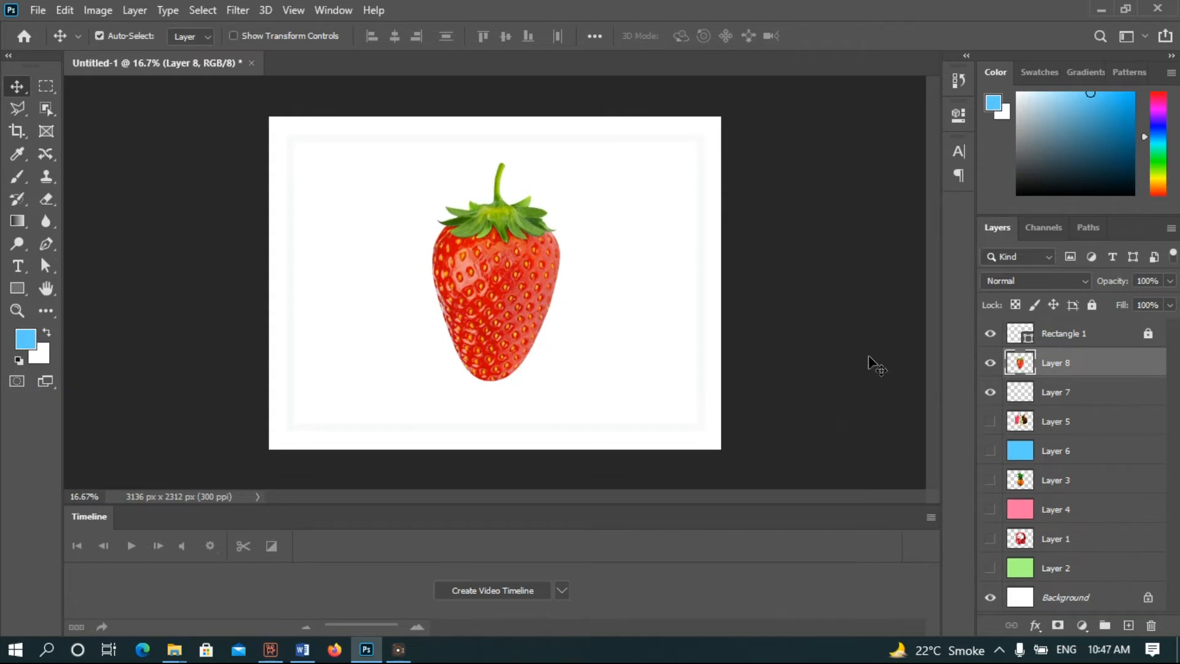
left_click(1151, 625)
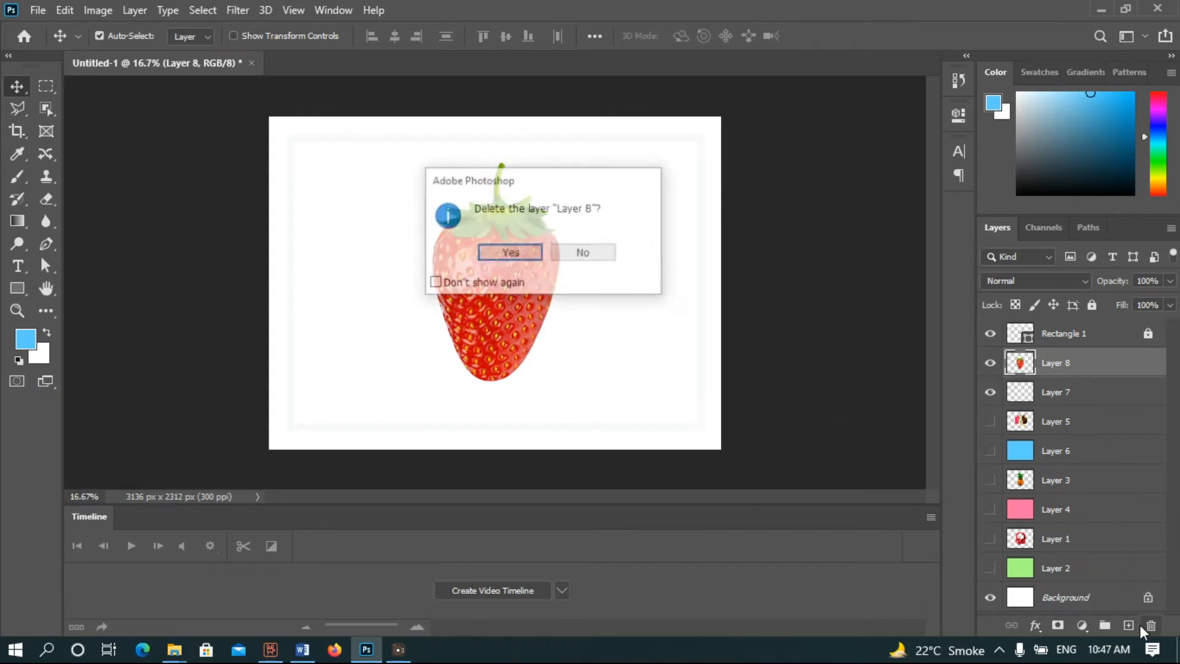
left_click(599, 255)
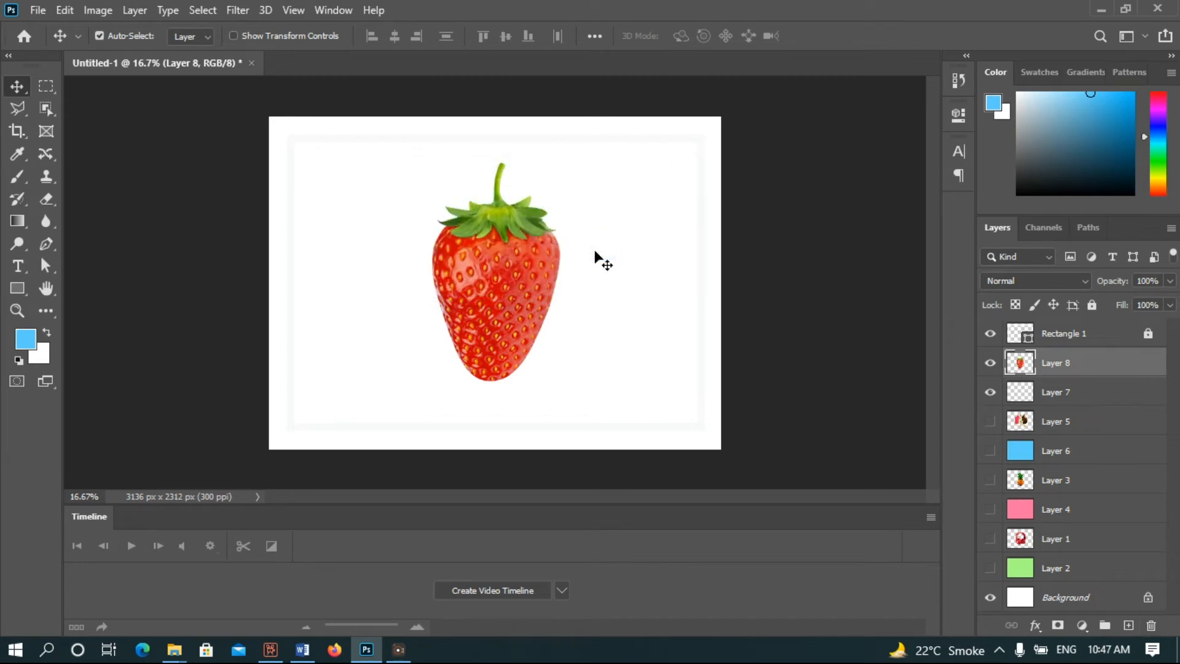
Step: Add a new layer filled with pink #f972fe and place it directly beneath the strawberry layer
left_click(1129, 625)
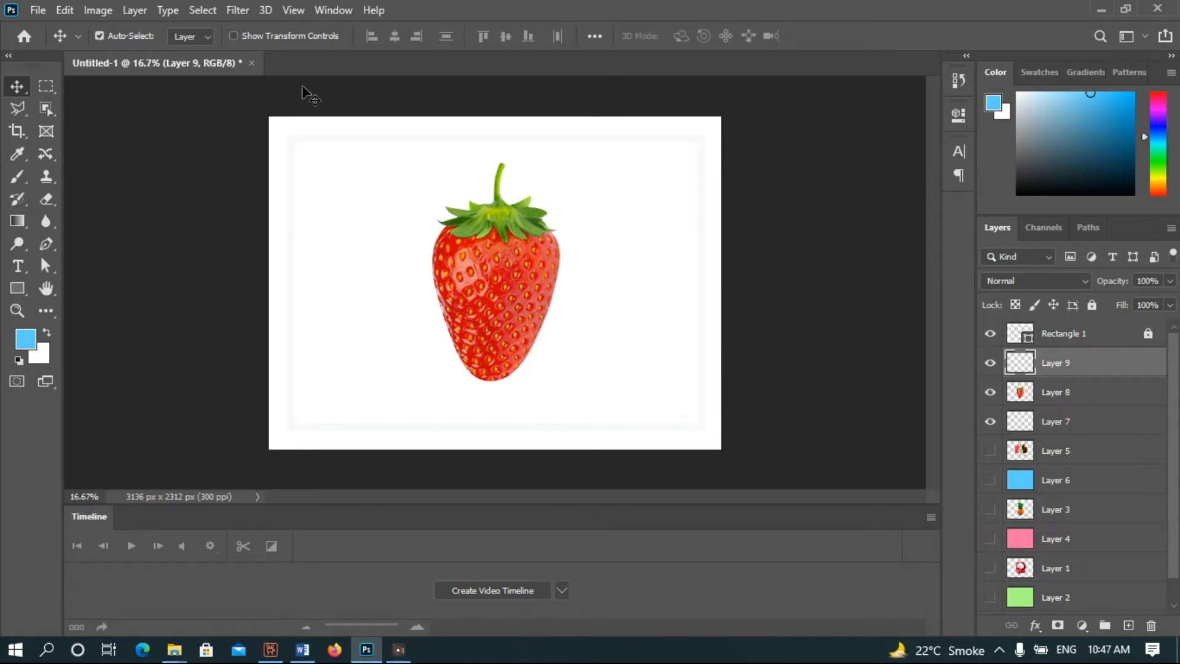
left_click(34, 340)
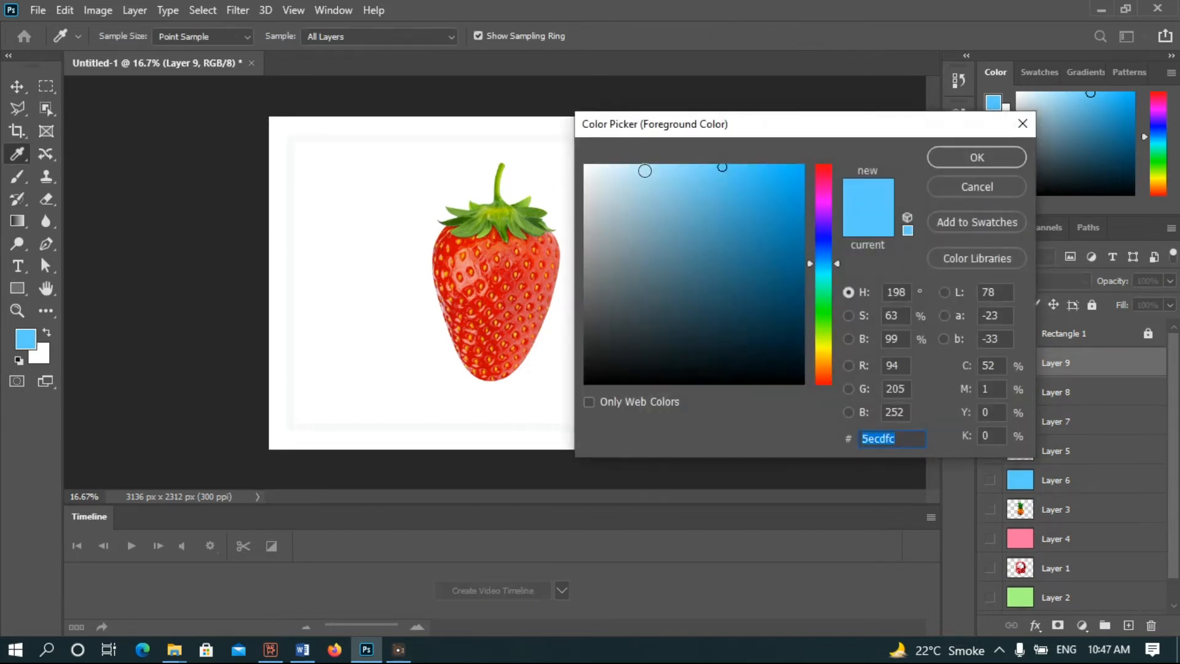
left_click(824, 202)
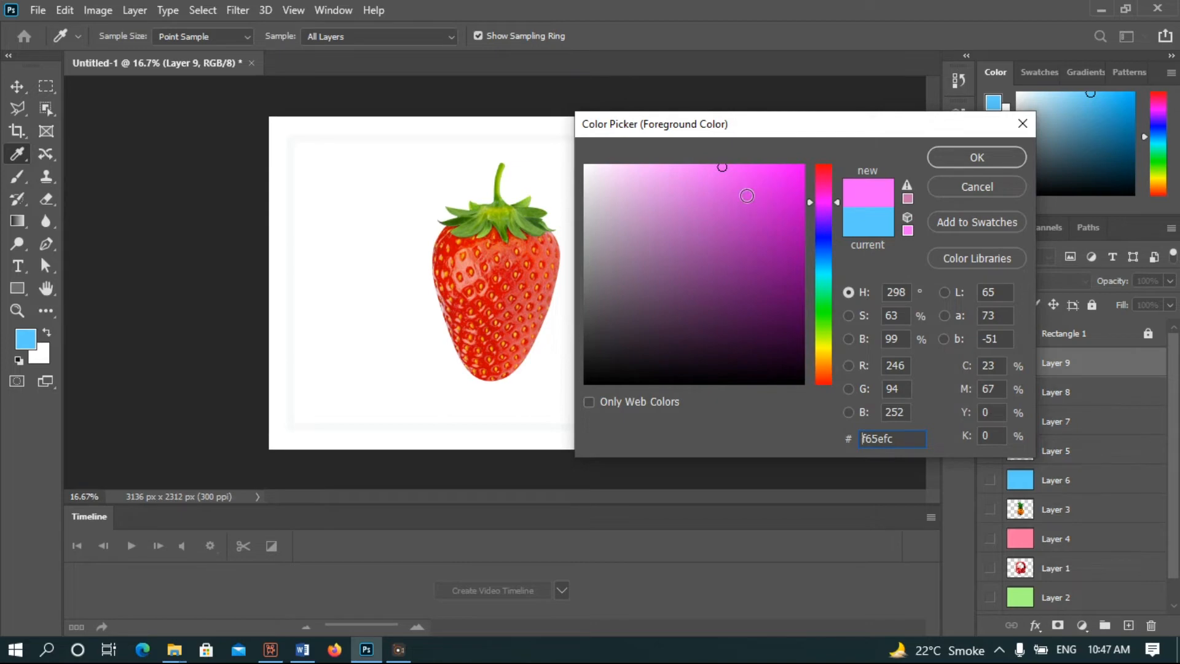
left_click(710, 170)
left_click(706, 166)
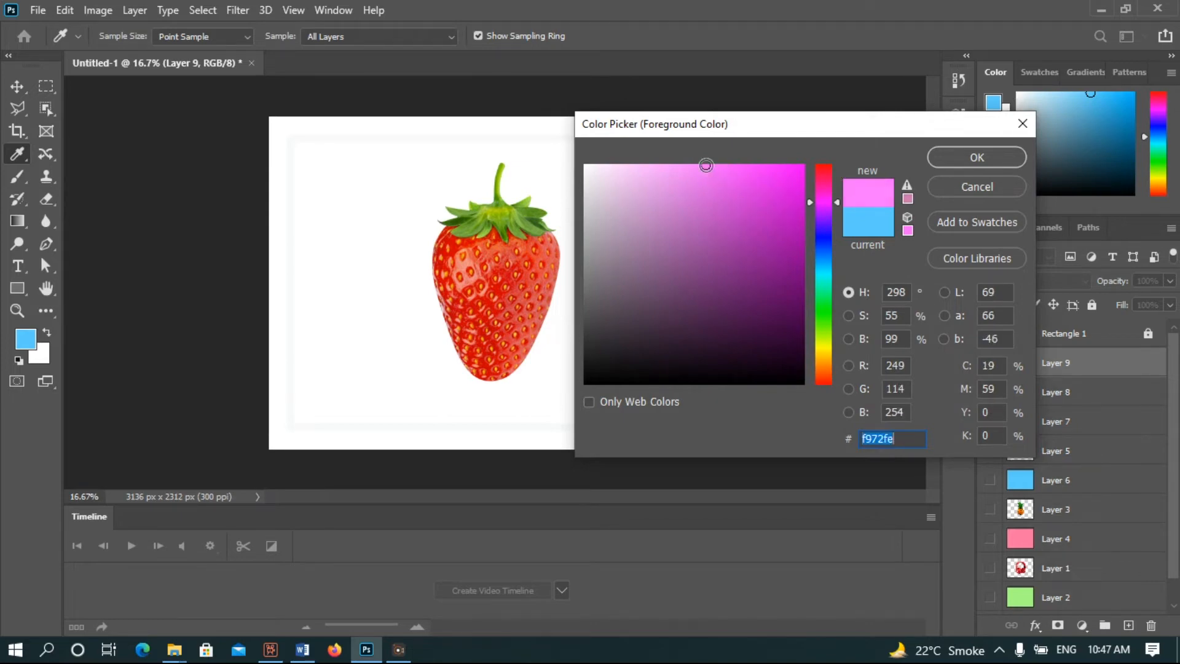
left_click(957, 149)
key("v")
key("alt+BackSpace")
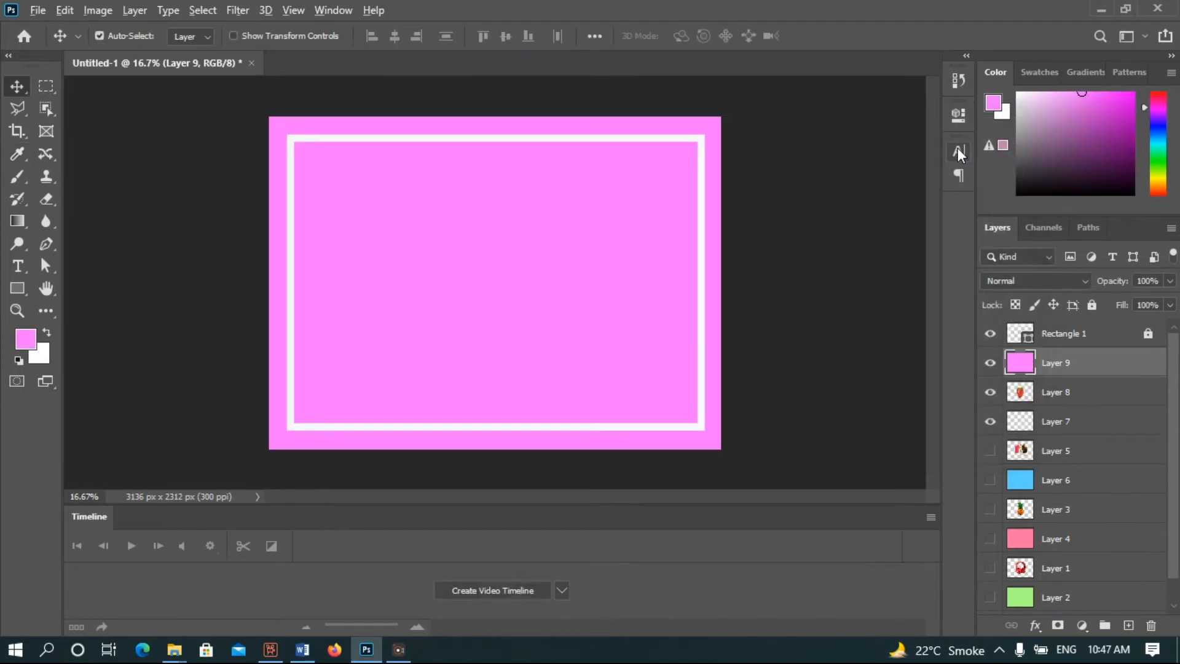
left_click_drag(1096, 363, 1086, 411)
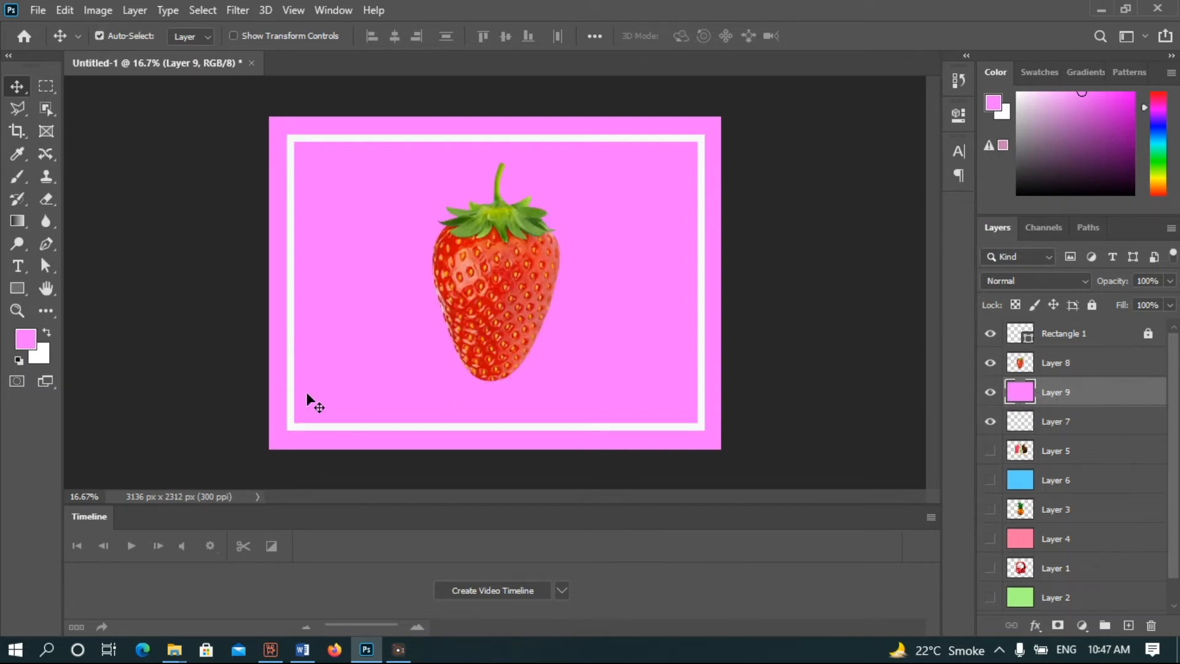
Step: Refill the background layer beneath the strawberry with yellow #fff000
left_click(23, 344)
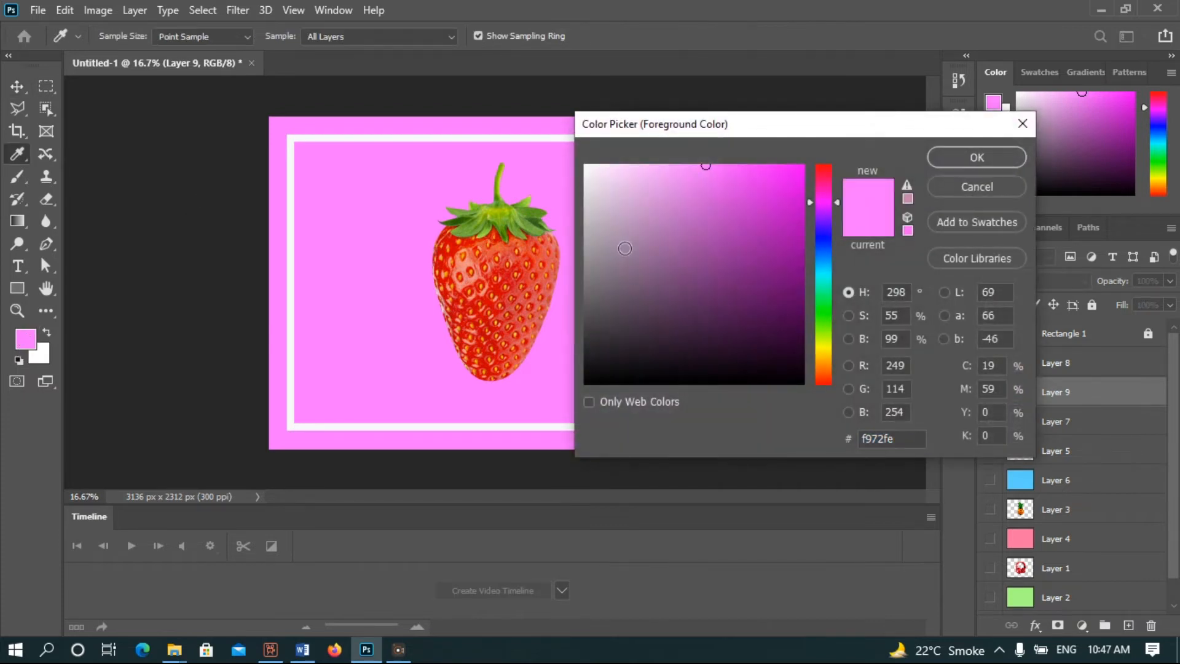
left_click_drag(827, 320, 821, 349)
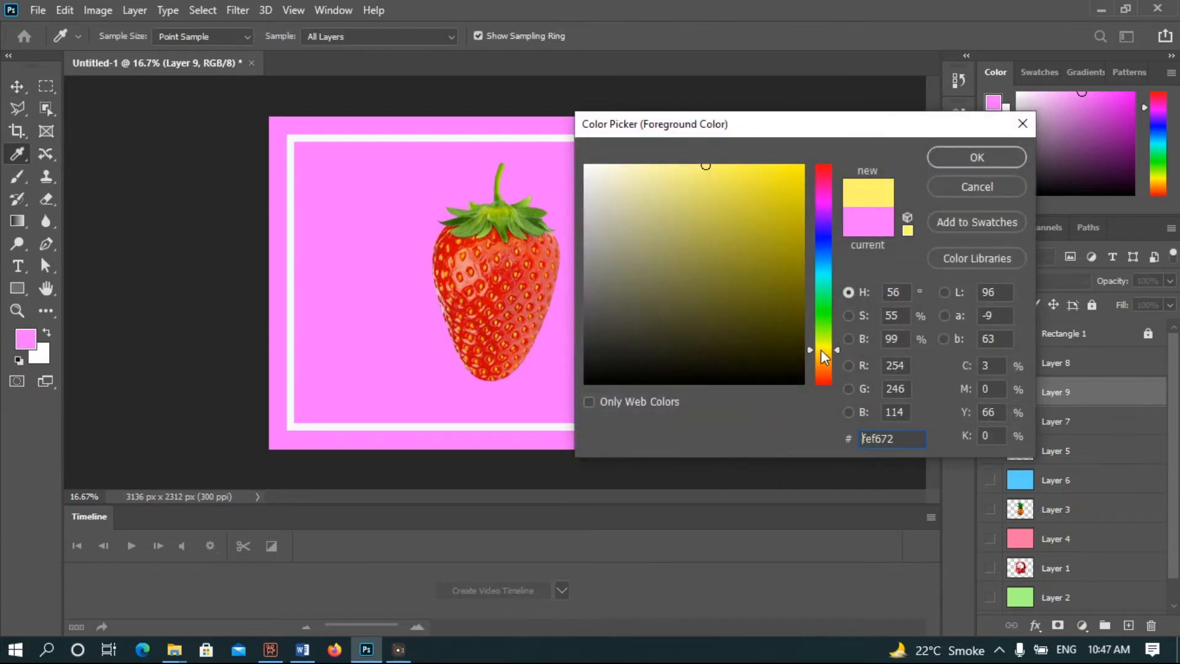
type("f3e61e")
left_click_drag(811, 150, 855, 144)
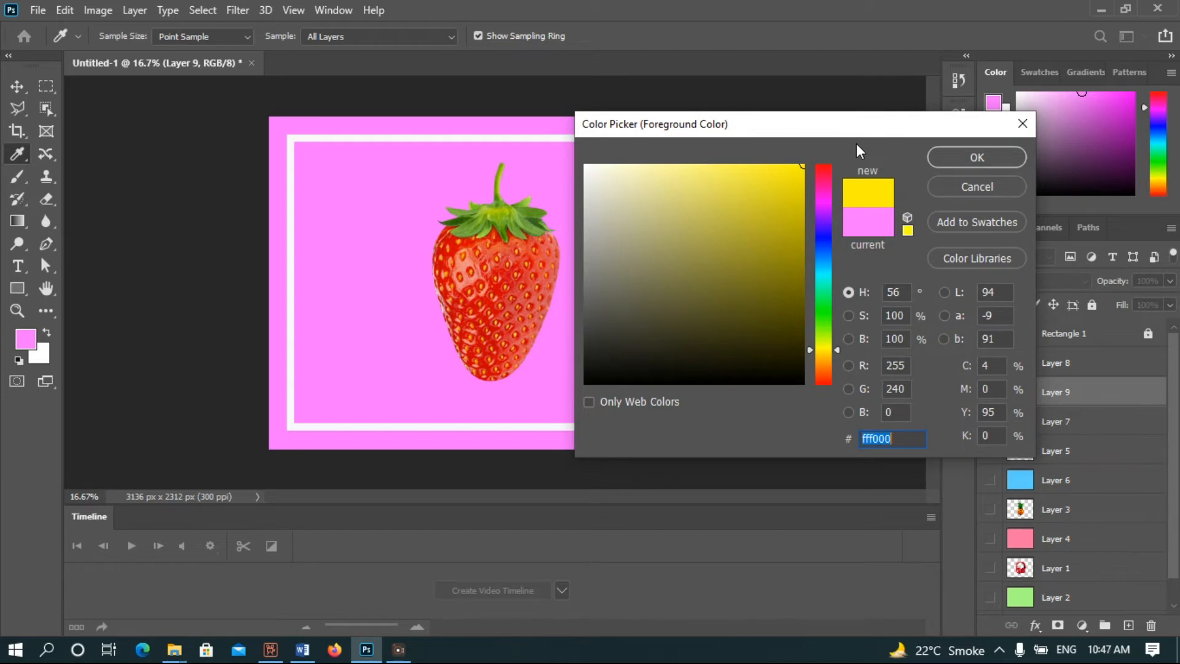
left_click(997, 157)
key("alt+BackSpace")
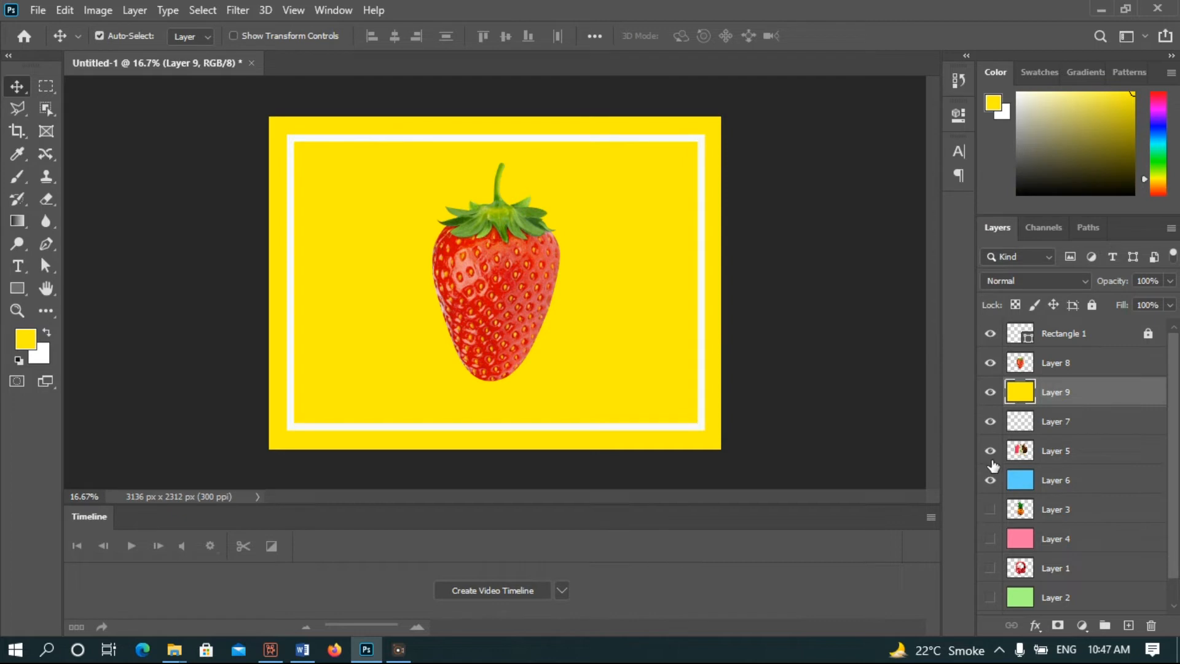
Step: Toggle layer visibility to check the ice cream and pineapple compositions, ending with every layer shown
left_click(990, 392)
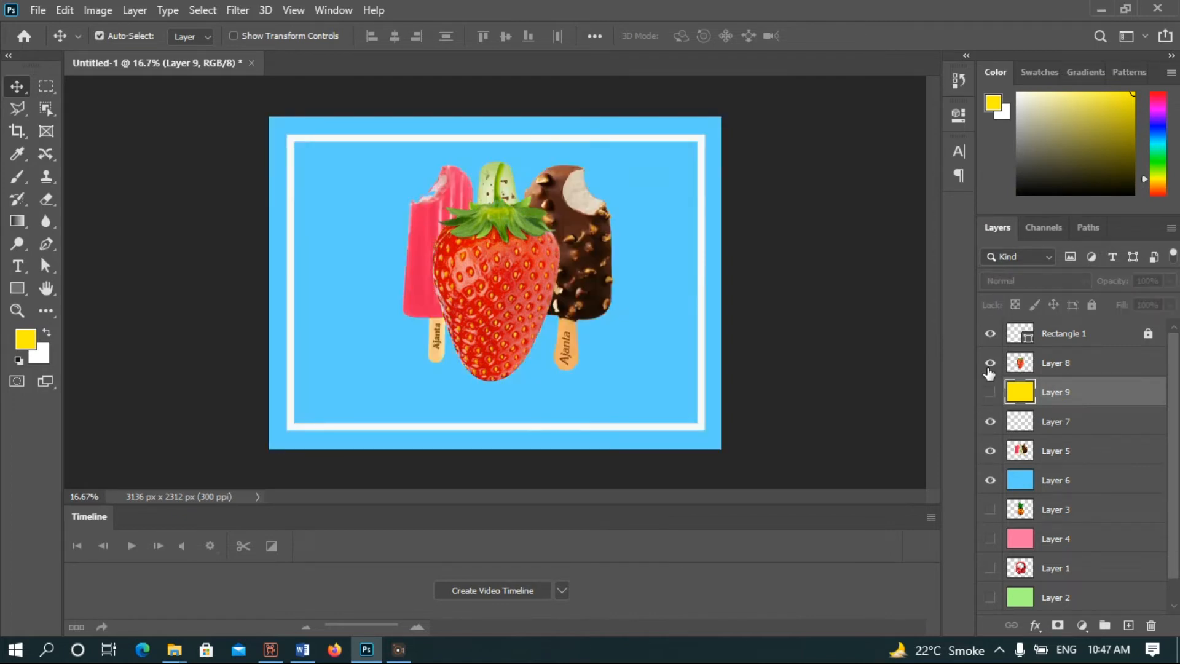
left_click(989, 369)
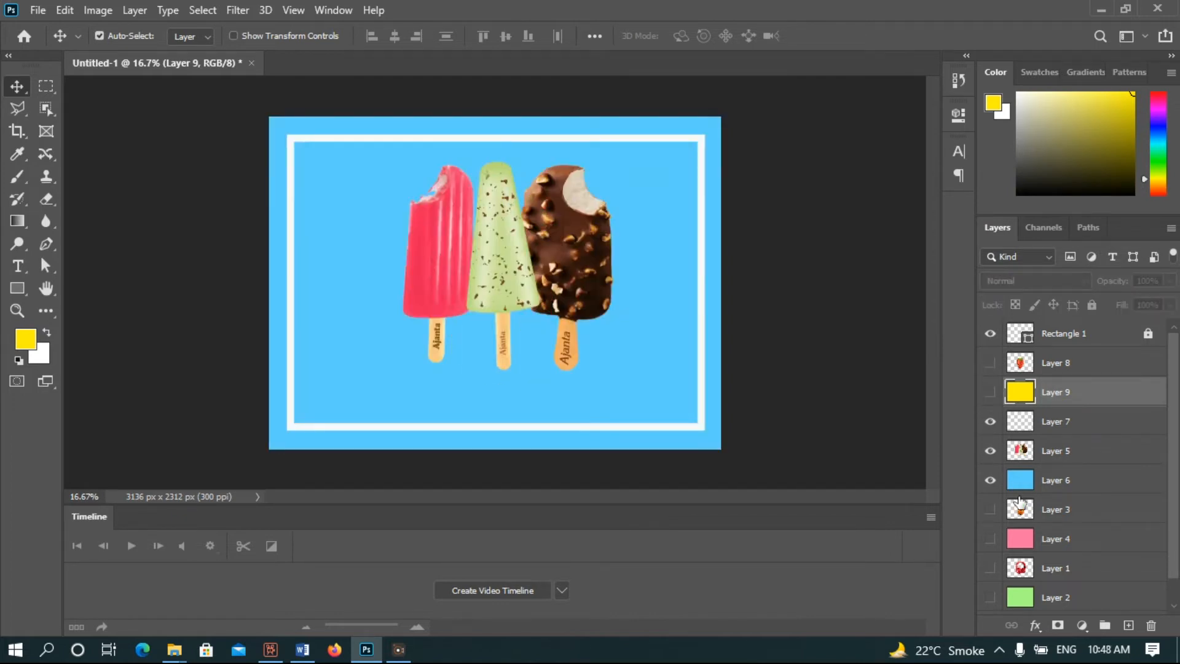
left_click(990, 481)
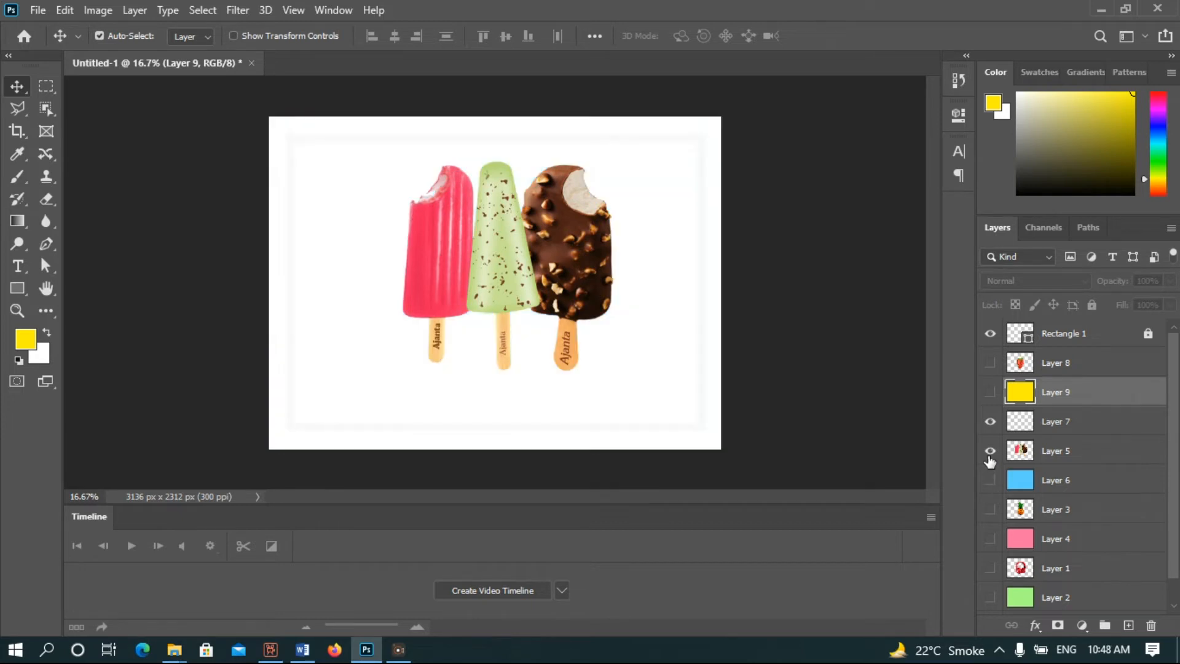
left_click(989, 453)
left_click(990, 510)
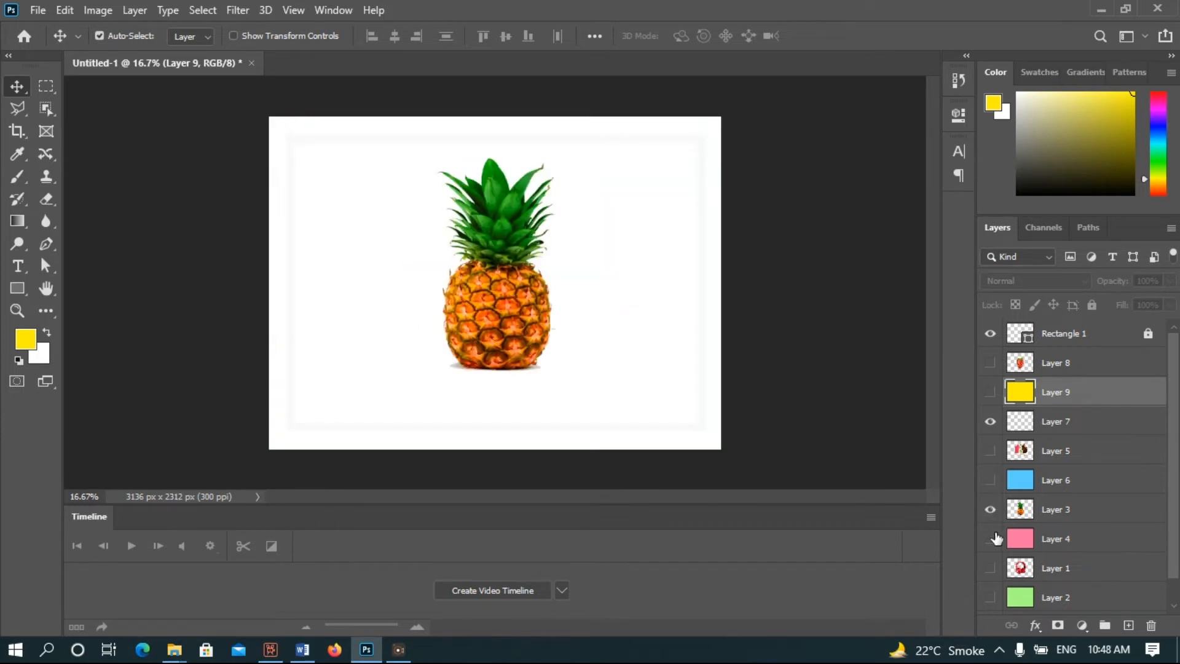
left_click(990, 539)
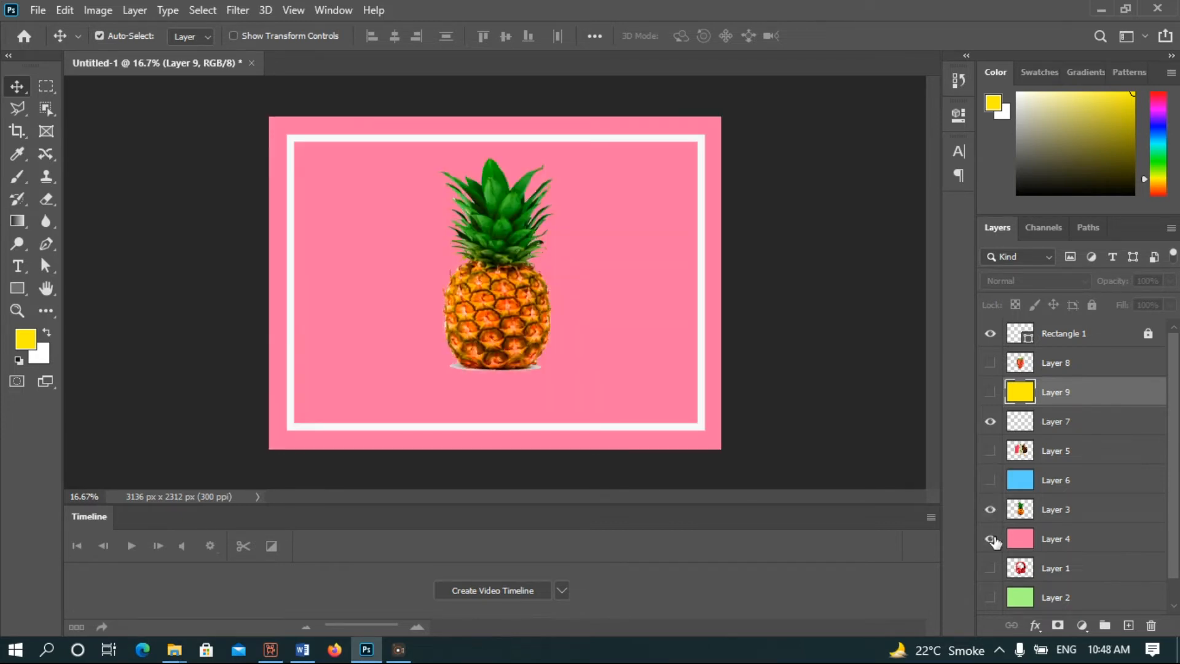
left_click(990, 598)
left_click(990, 480)
left_click(989, 453)
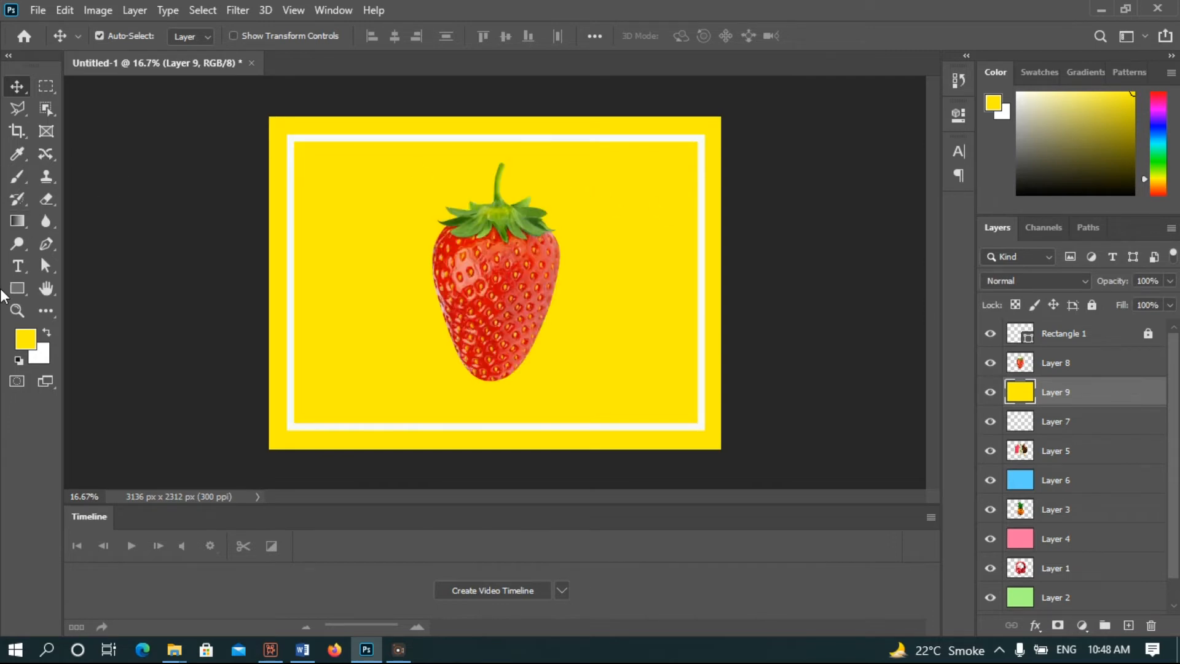
Step: Add the horizontal text "sweet" in Panton Black Caps at 30 pt over the strawberry's upper left side
left_click(18, 271)
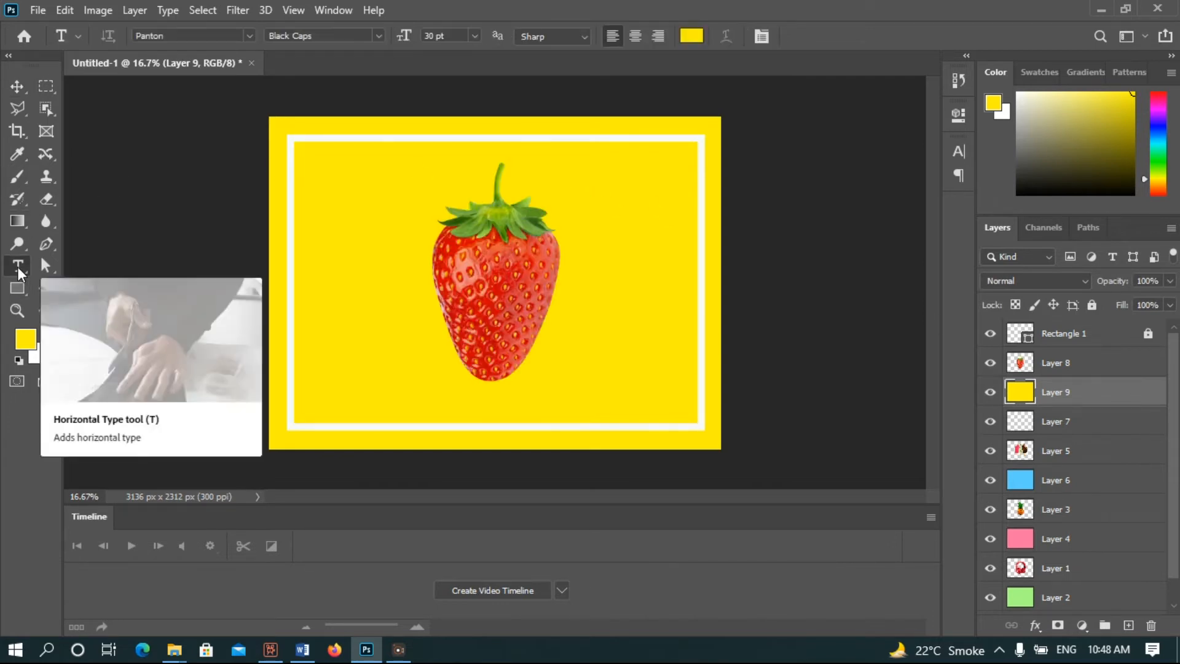
left_click(384, 222)
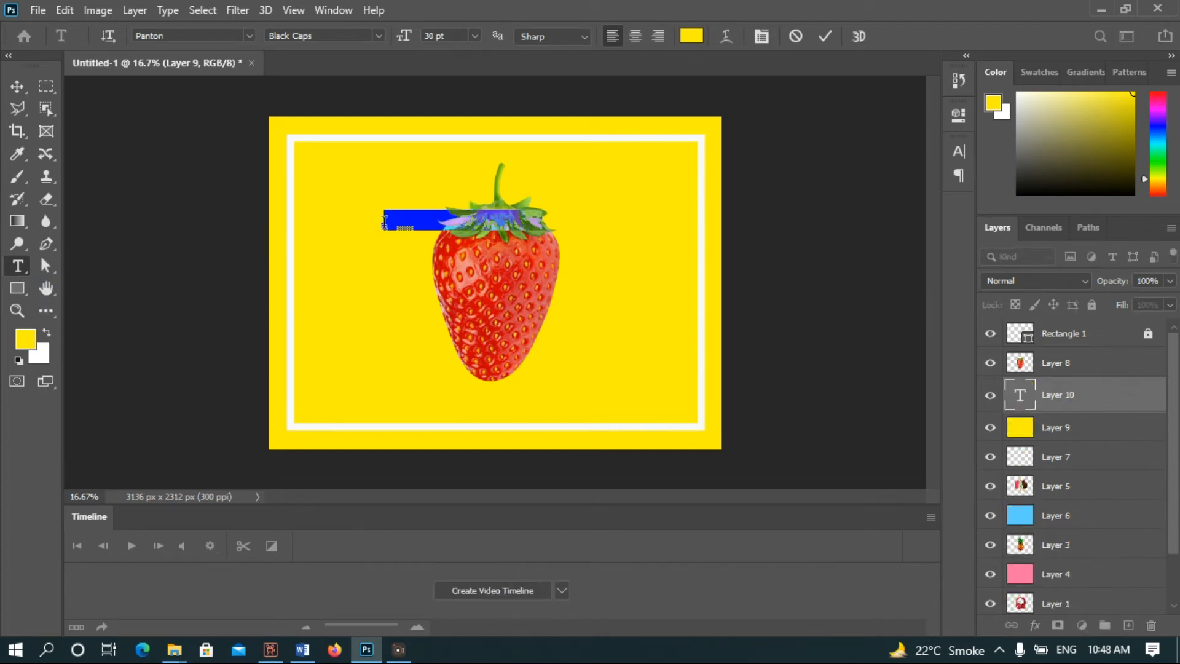
key("BackSpace")
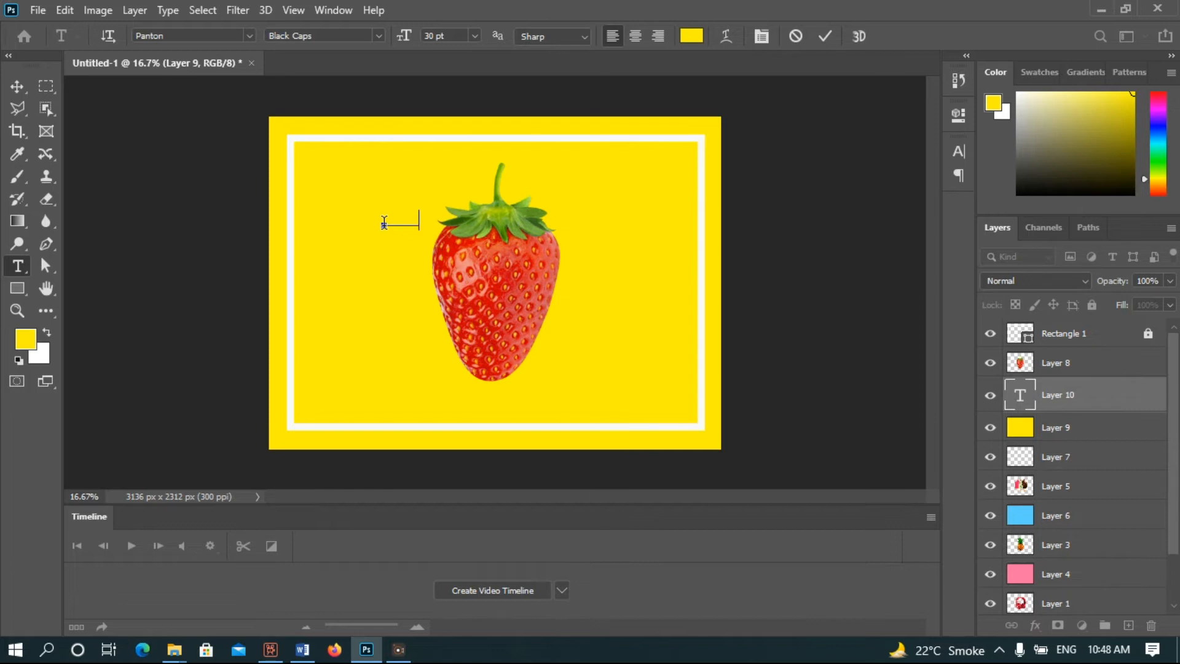
key("ctrl+a")
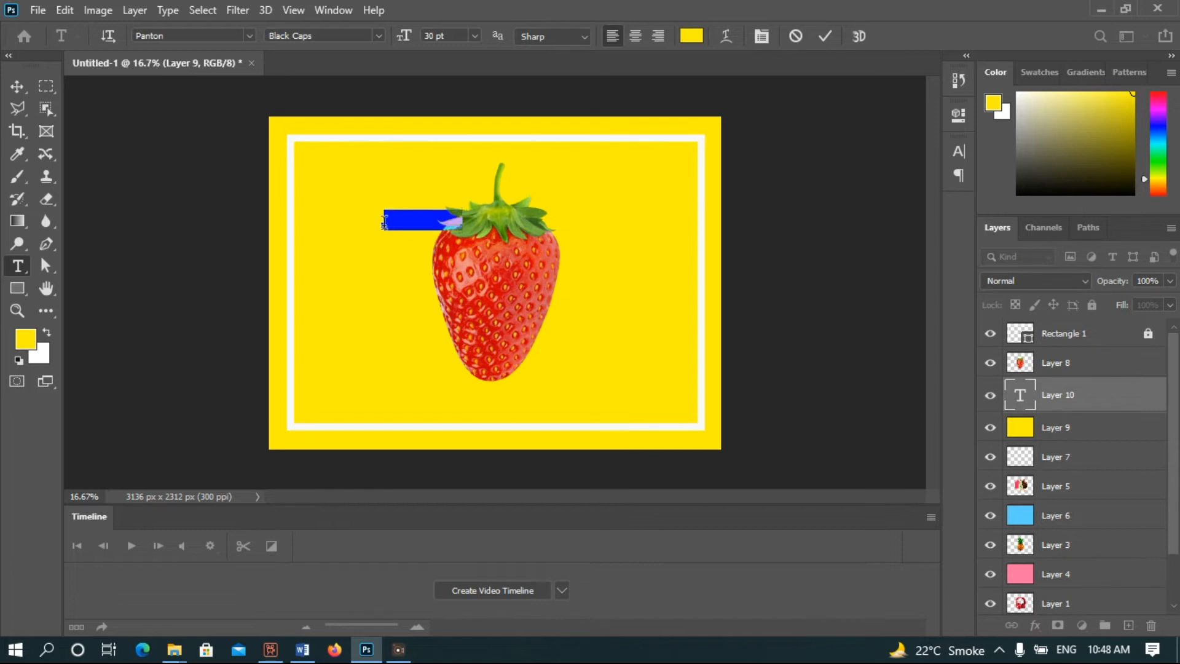
Step: Colour the "sweet" text white (#ffffff) and move its layer above the Rectangle 1 frame layer
left_click(691, 35)
left_click_drag(615, 199, 567, 149)
type("ffffff")
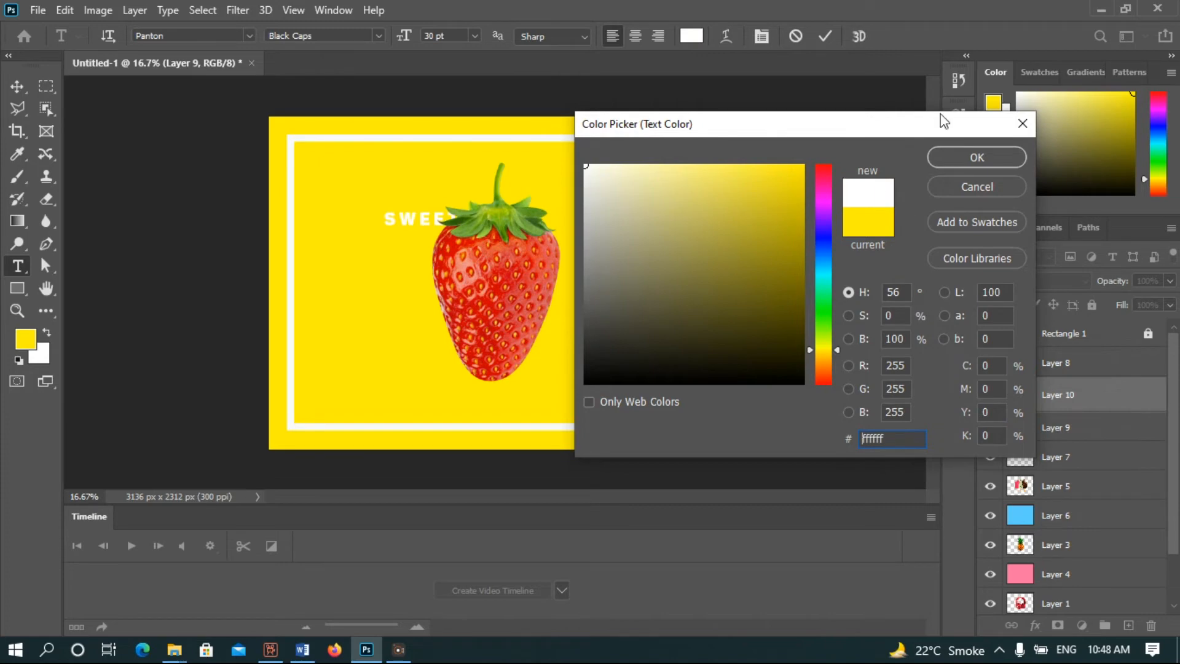
left_click(959, 156)
left_click_drag(1125, 395, 1113, 320)
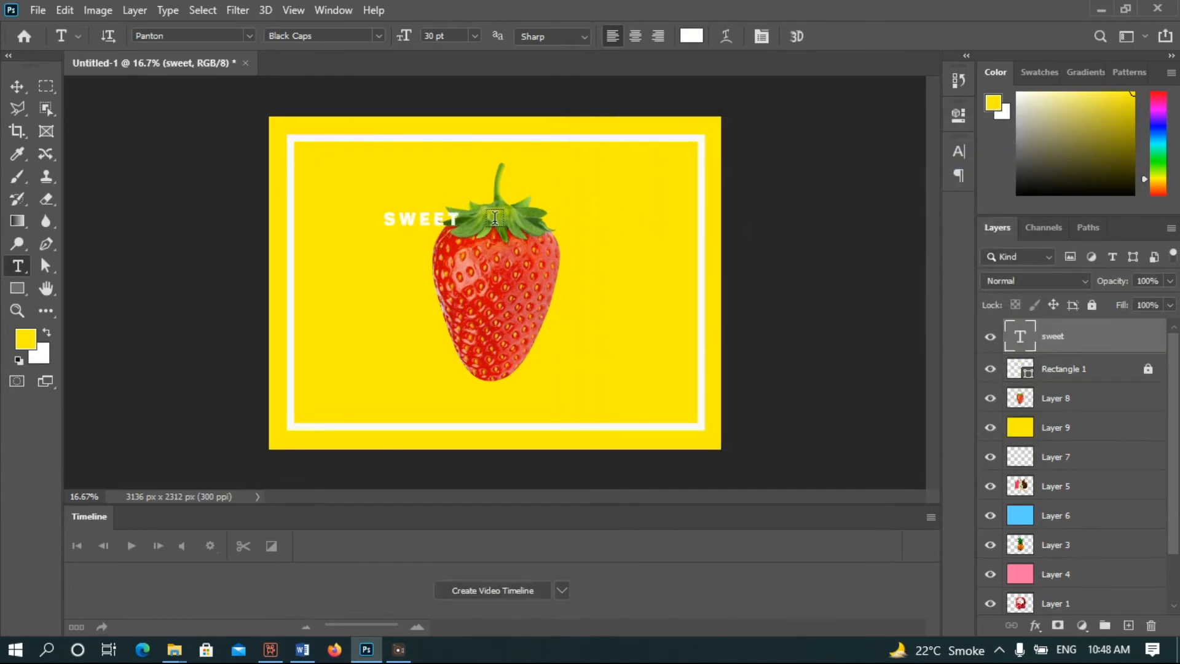
Step: Set the "sweet" text to 36 pt with a tracking of 300 and commit the edit
double_click(399, 219)
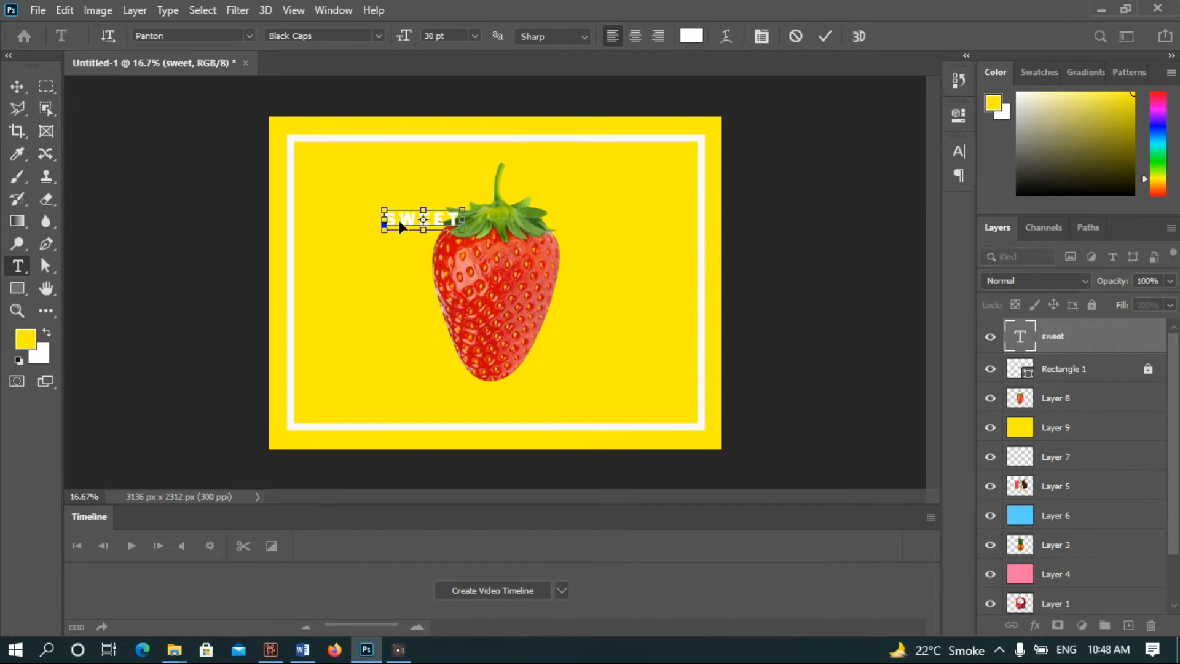
left_click(474, 35)
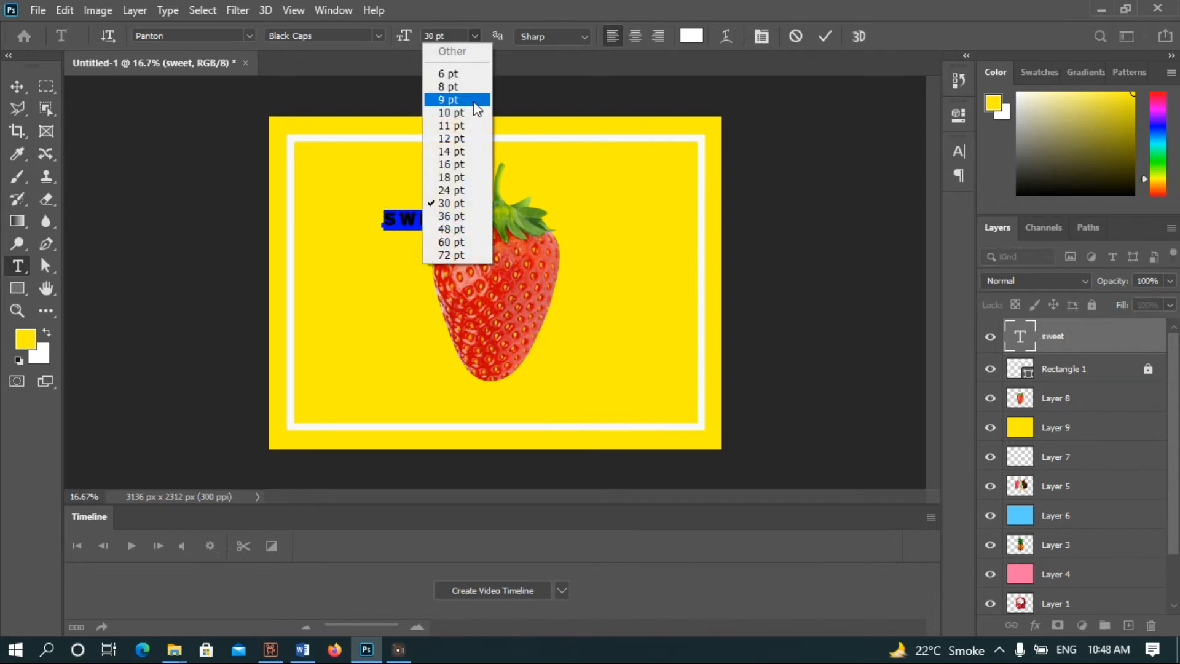
left_click(466, 218)
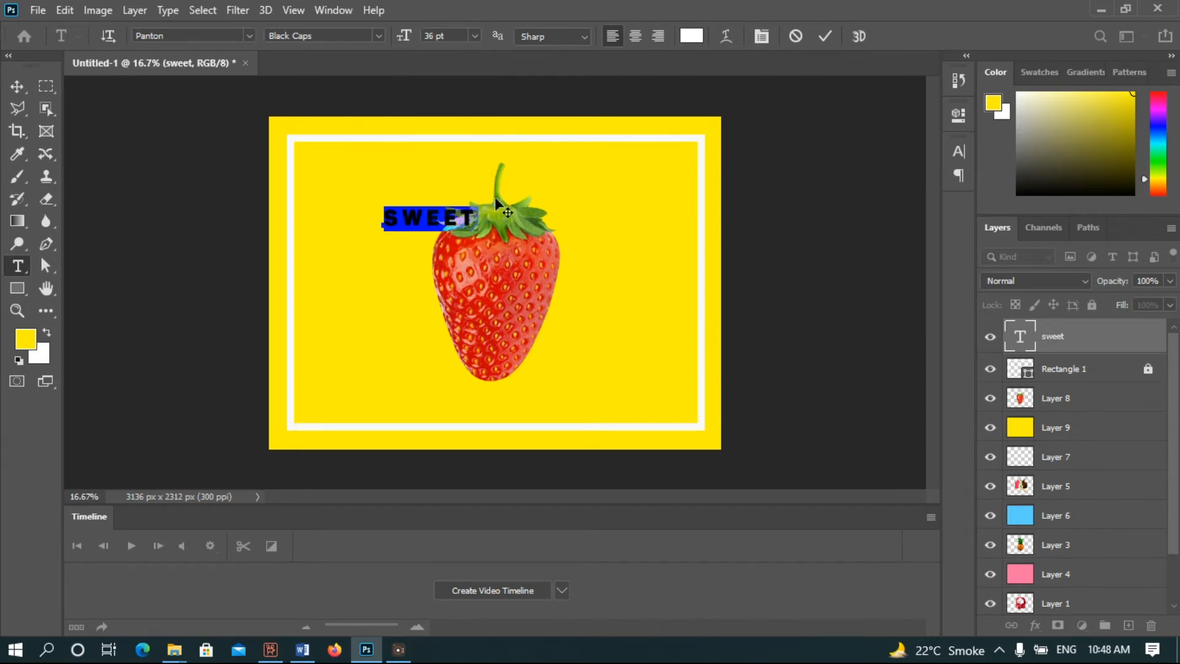
left_click(761, 34)
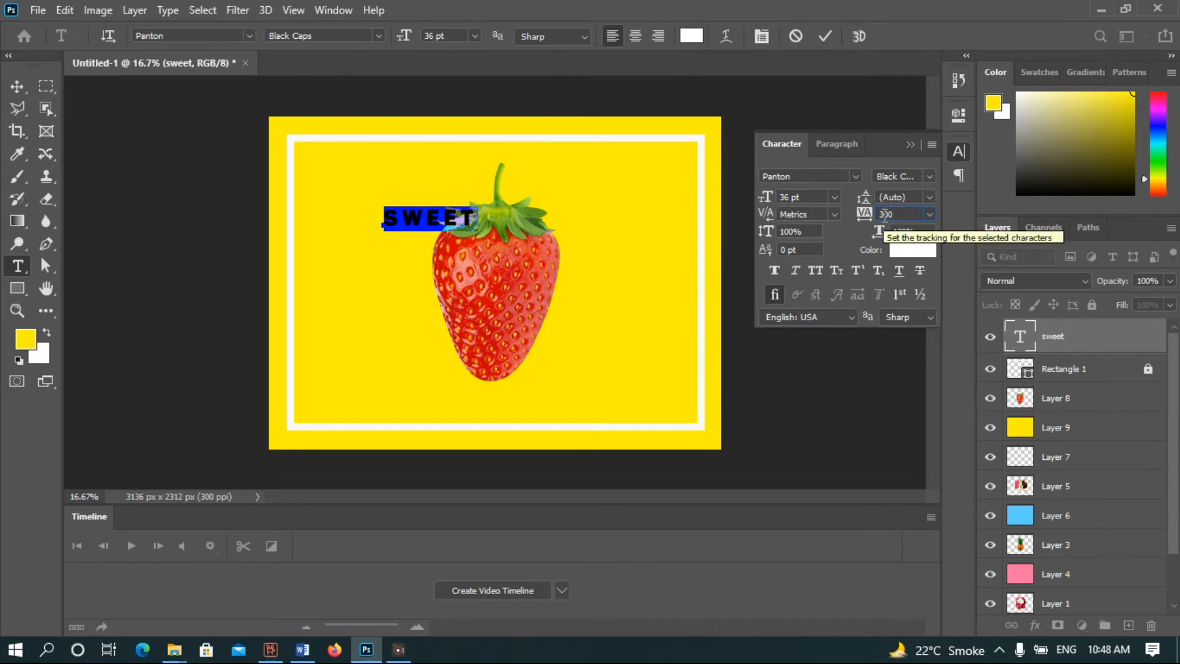
key("Return")
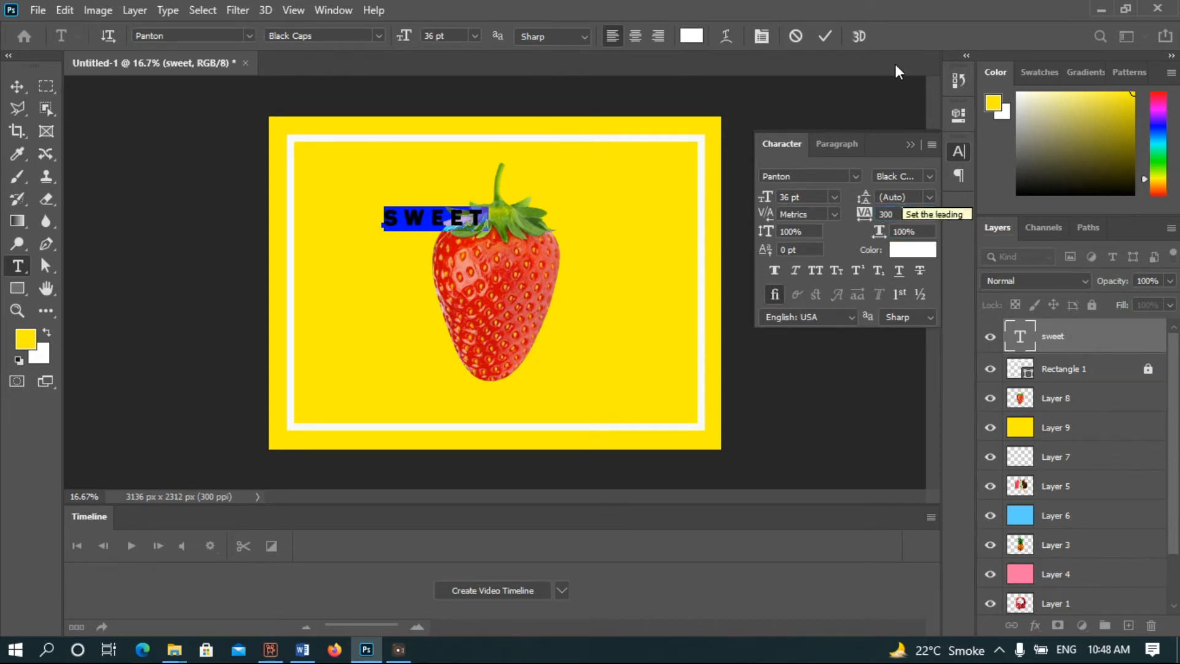
left_click(825, 36)
left_click(13, 88)
double_click(455, 222)
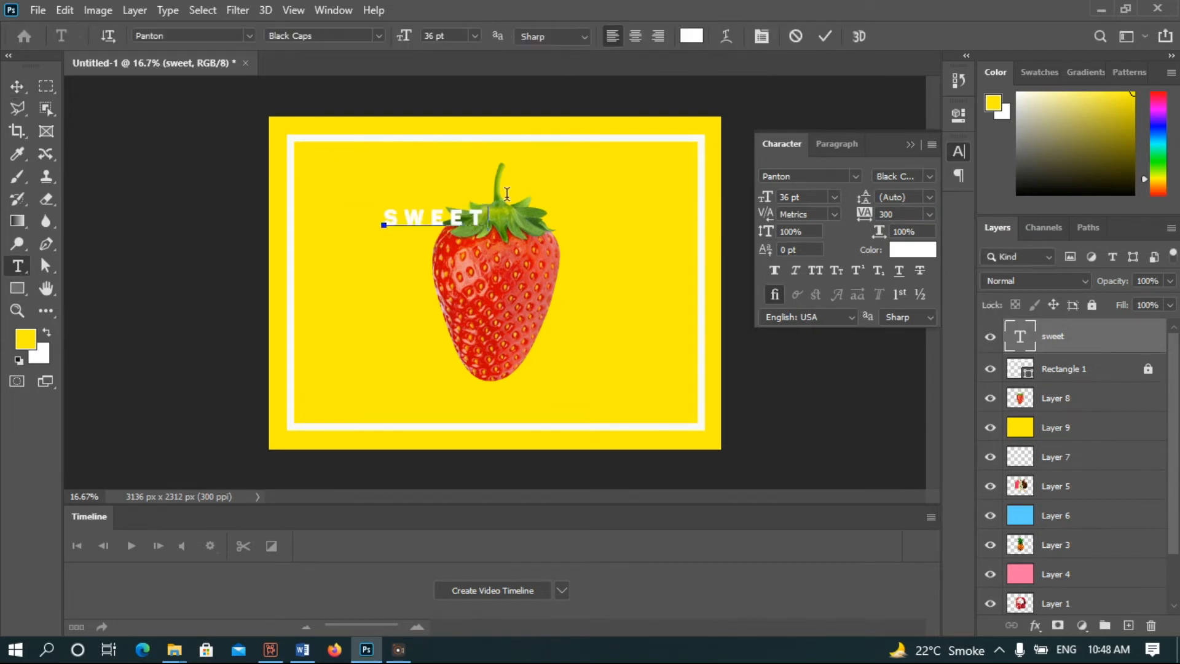
left_click(825, 36)
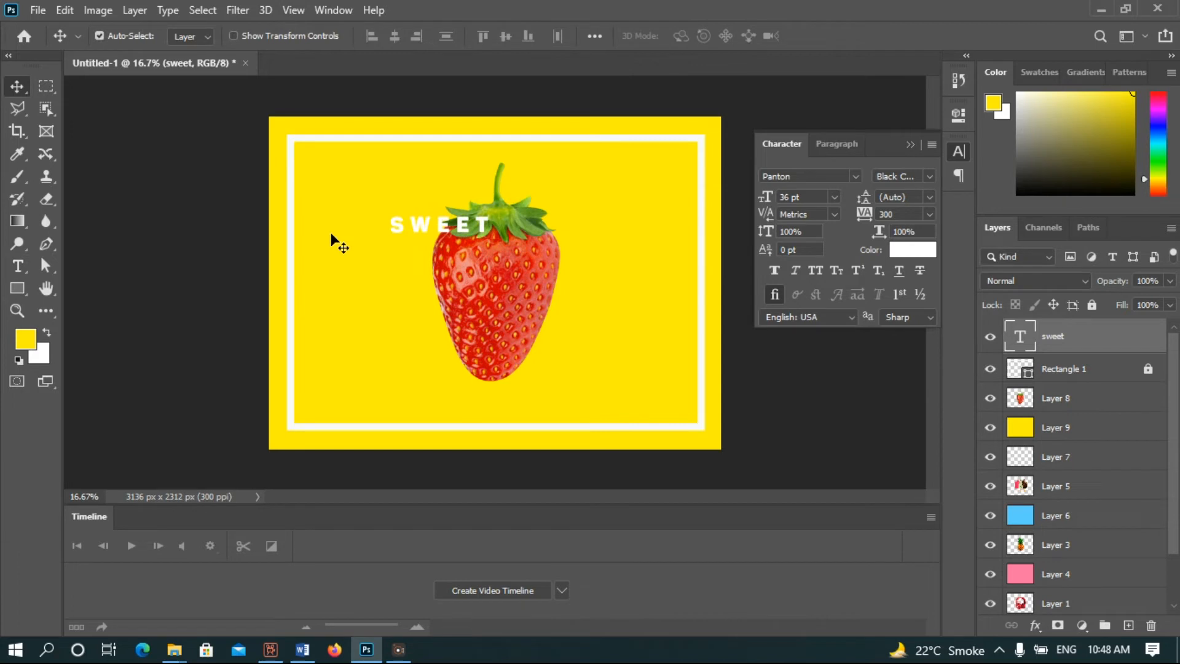
Step: Enlarge the whole "sweet" text, trying 60 pt and settling on 48 pt
double_click(416, 225)
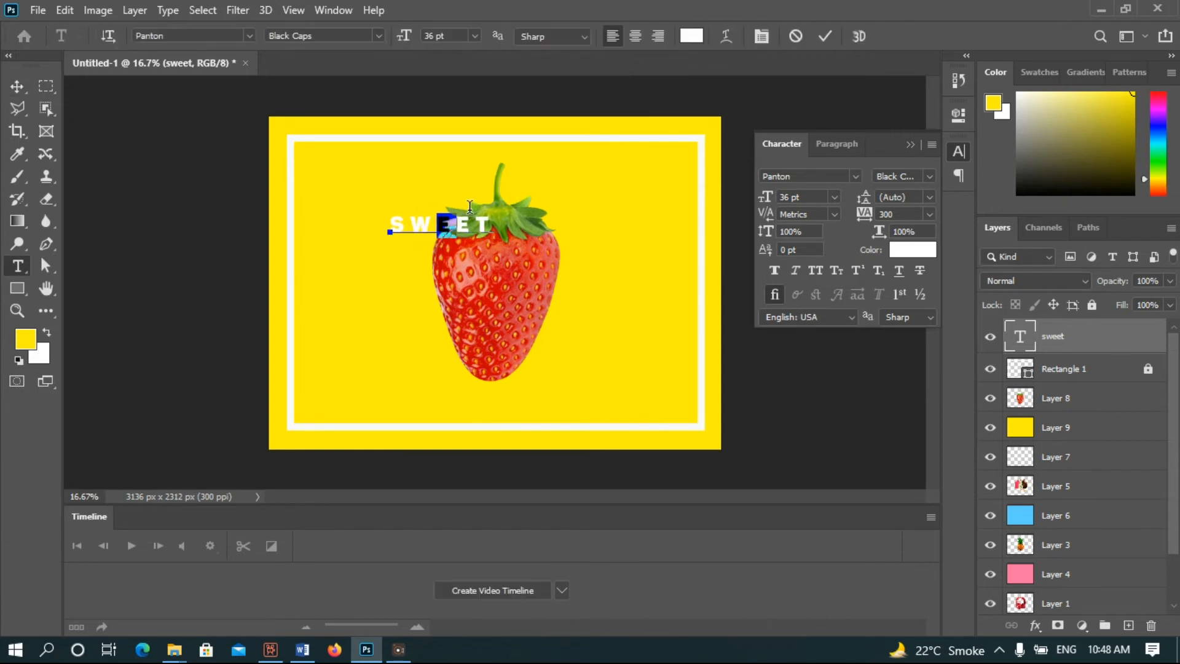
key("ctrl+a")
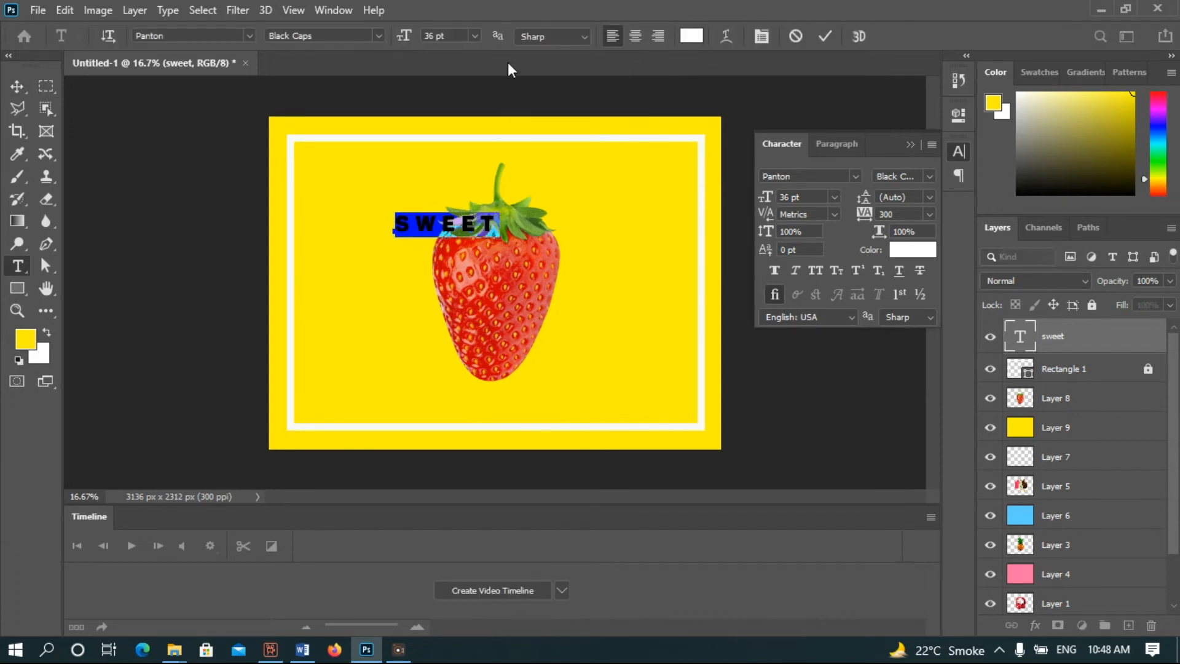
left_click(473, 36)
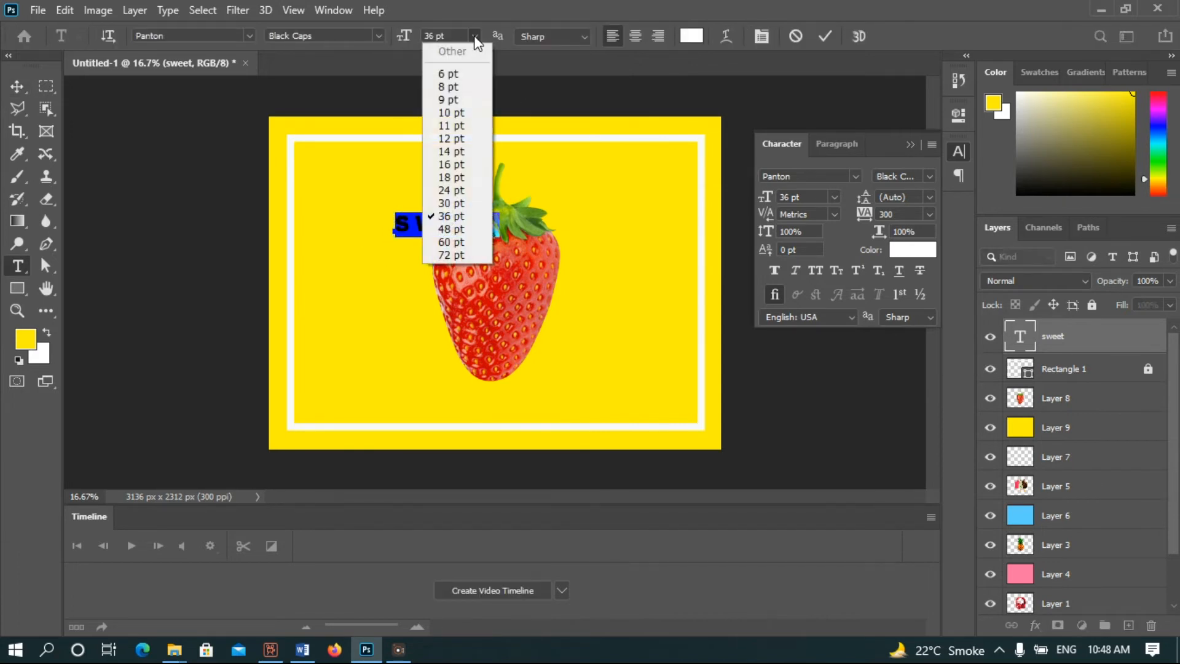
left_click(474, 245)
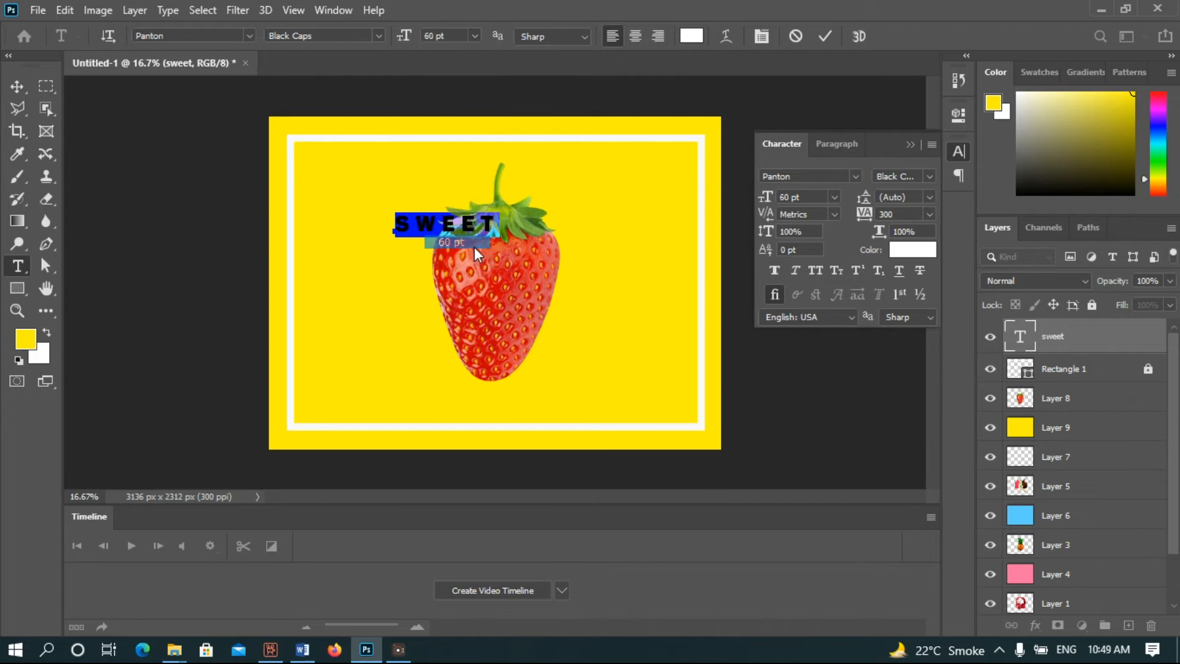
left_click(474, 35)
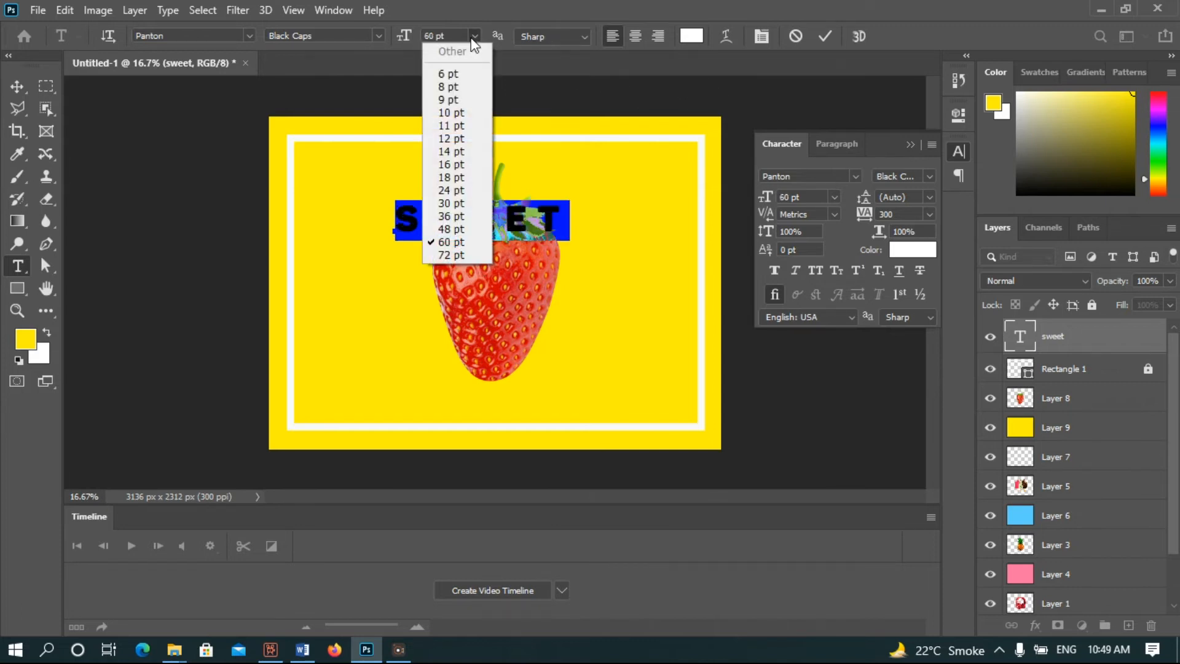
left_click(484, 229)
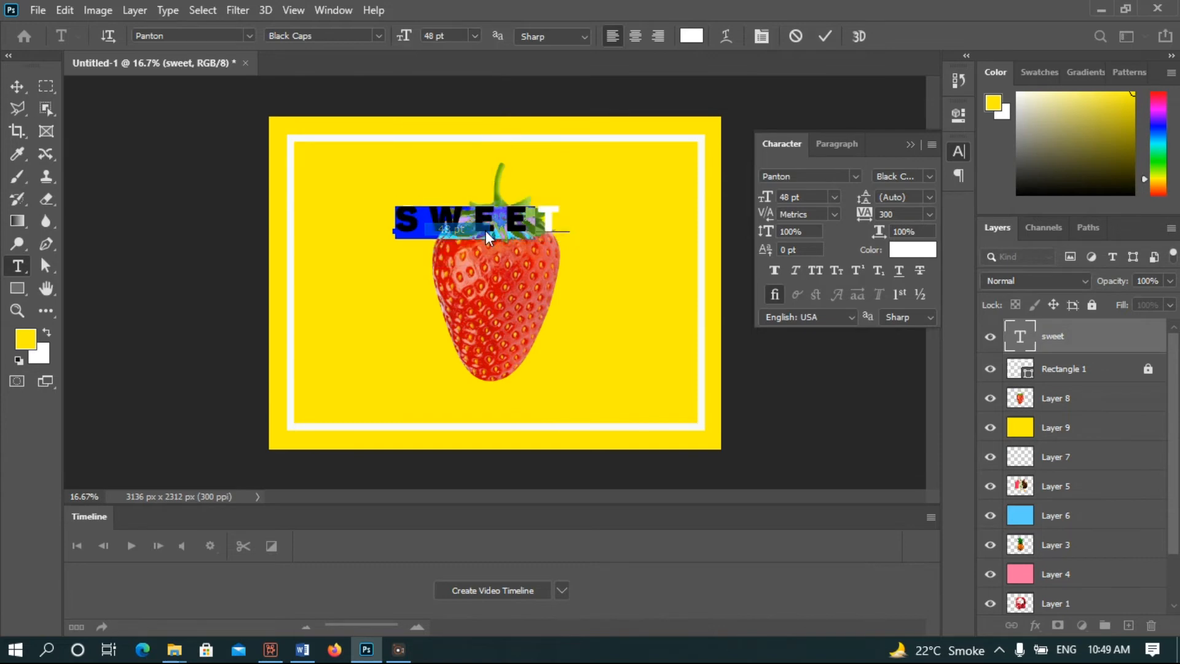
Step: Commit the "sweet" text edit and move the text up and right until it is centred over the strawberry's leaves
left_click(825, 37)
key("v")
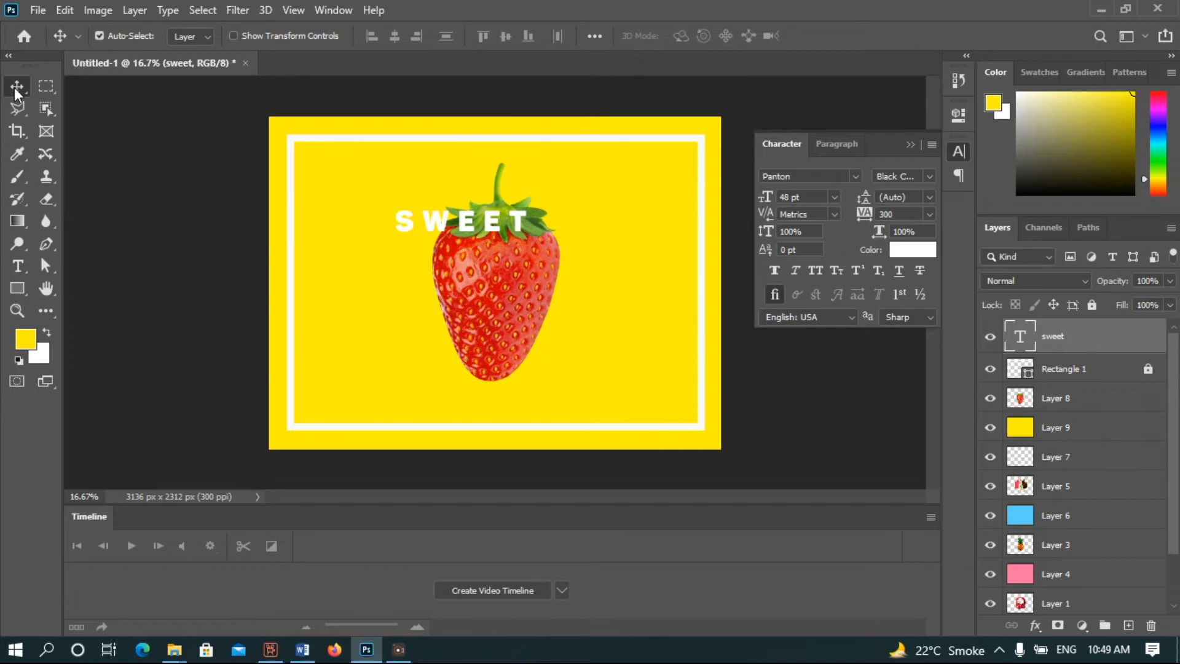
left_click_drag(519, 219, 541, 204)
double_click(553, 199)
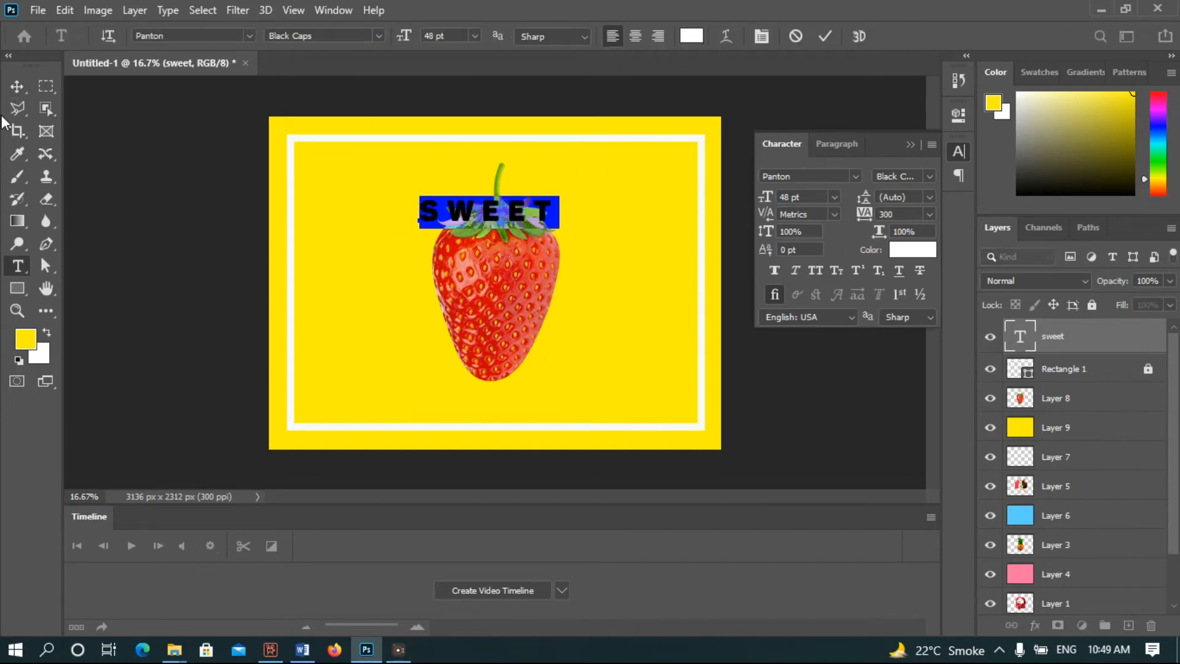
left_click(11, 94)
key("shift+Right")
key("shift+Right")
key("shift+Right")
key("shift+Right")
key("shift+Right")
key("shift+Right")
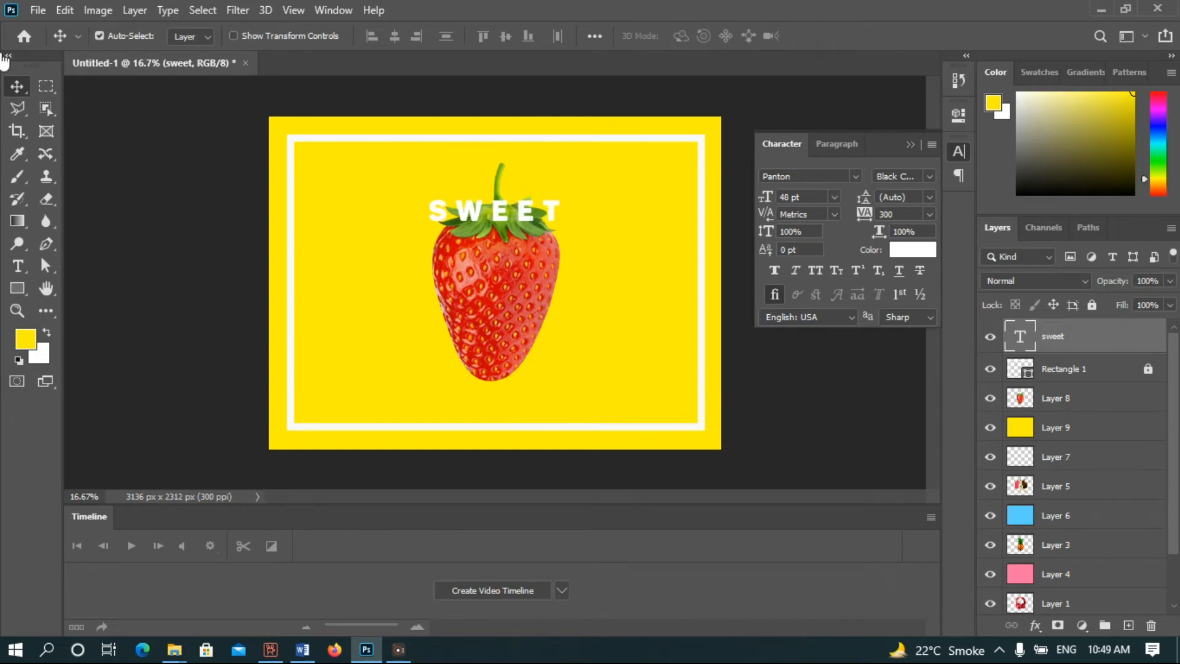
Step: Add the text "summer" in white 48 pt Panton Black Caps just below "sweet"
left_click(17, 266)
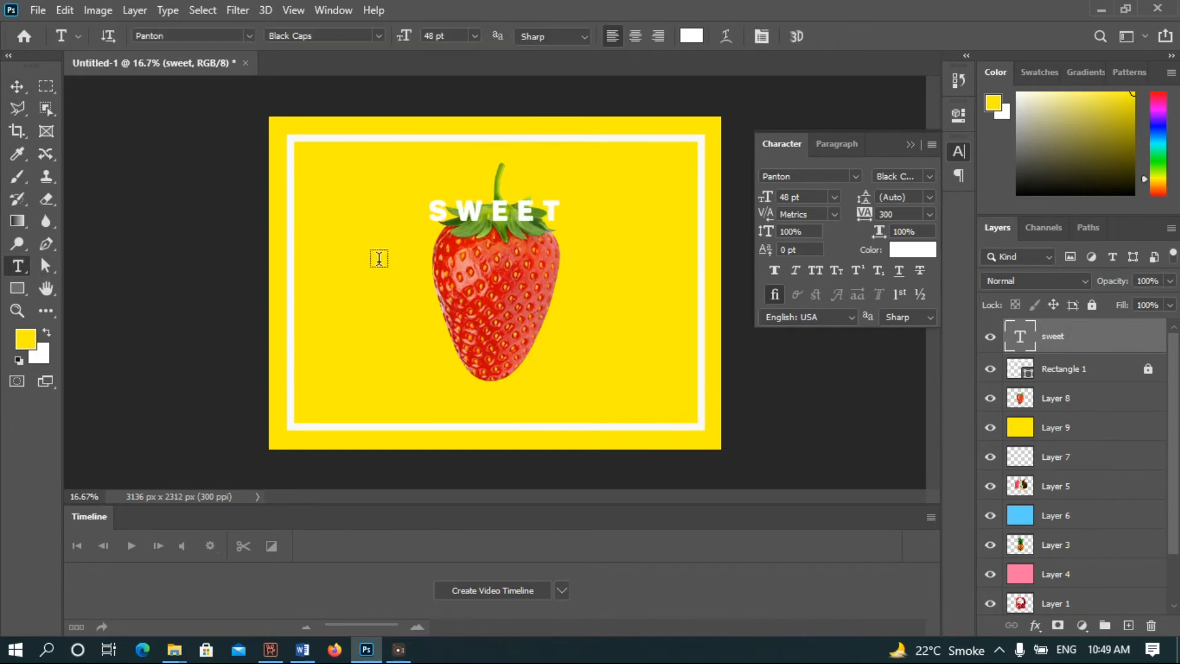
left_click(407, 257)
type("summ")
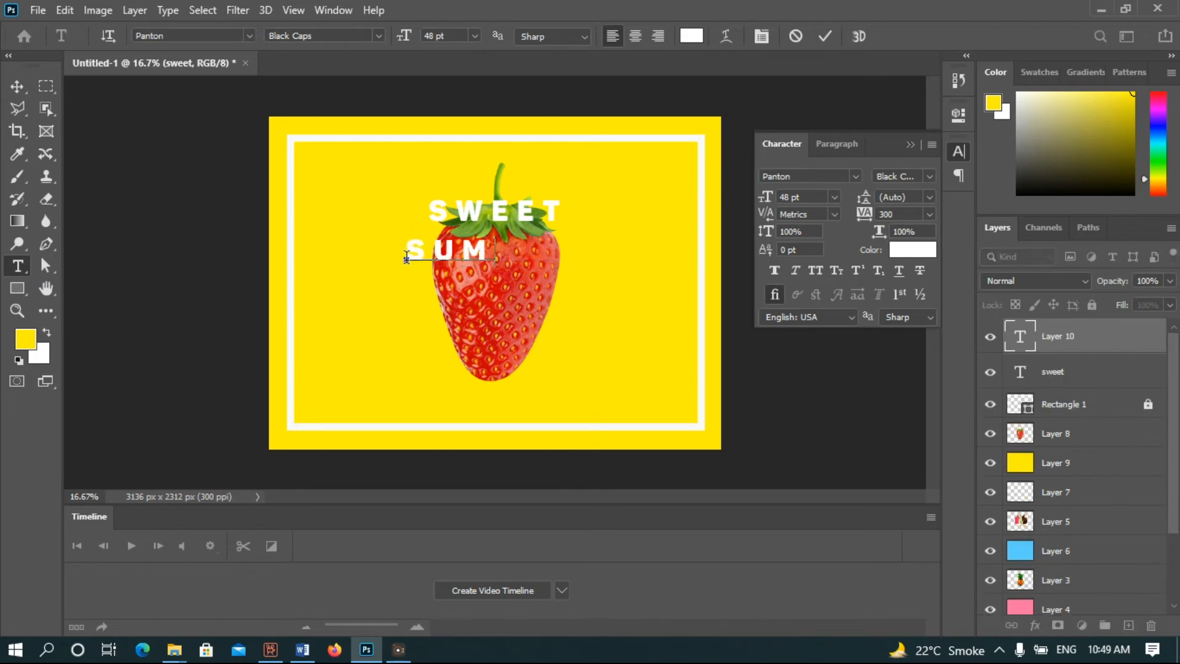
type("er")
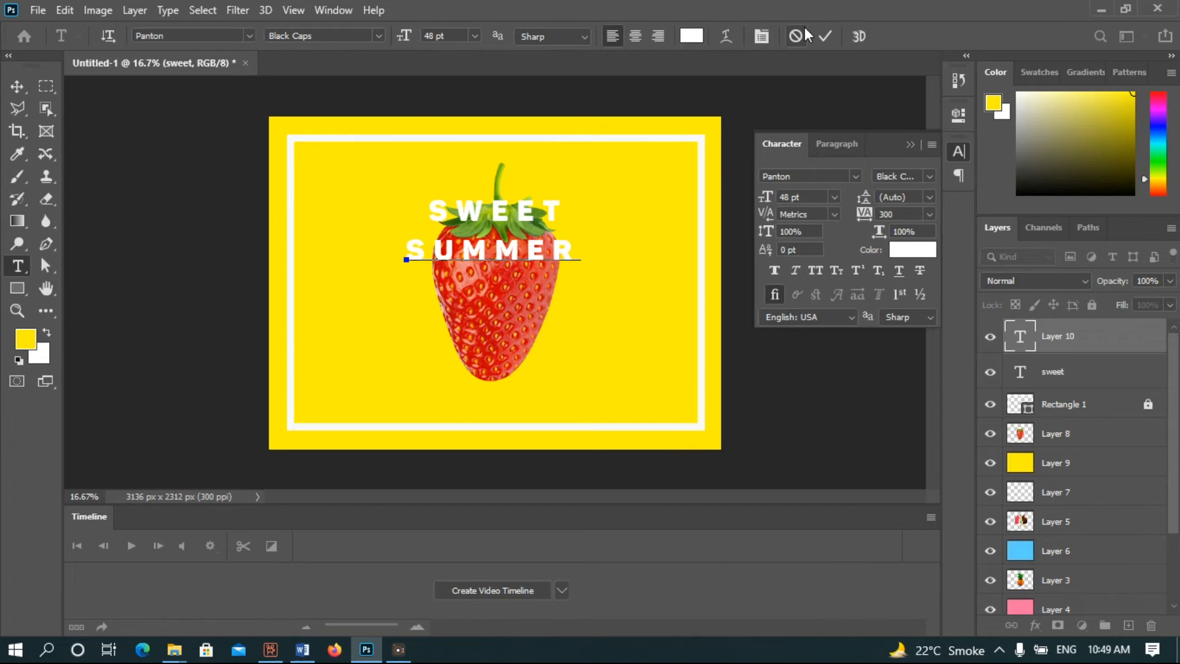
left_click(826, 37)
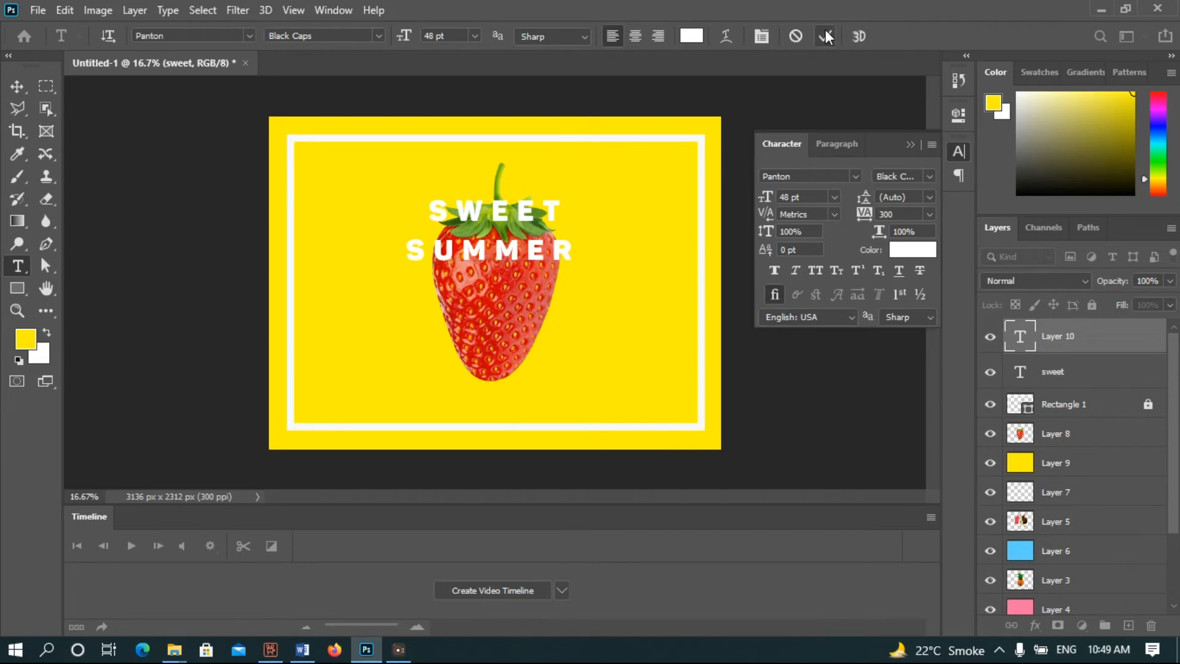
Step: Add the text "savings" below "summer", line up their left edges and commit it
left_click(461, 290)
type("SAVINGS")
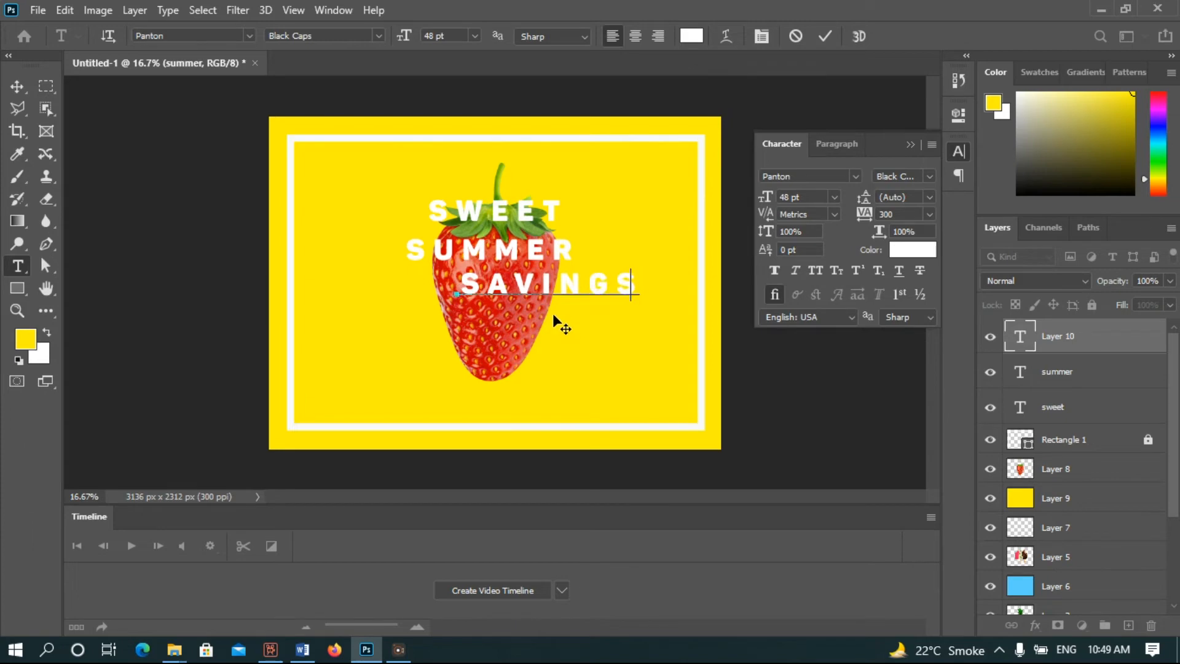
left_click_drag(551, 314, 517, 319)
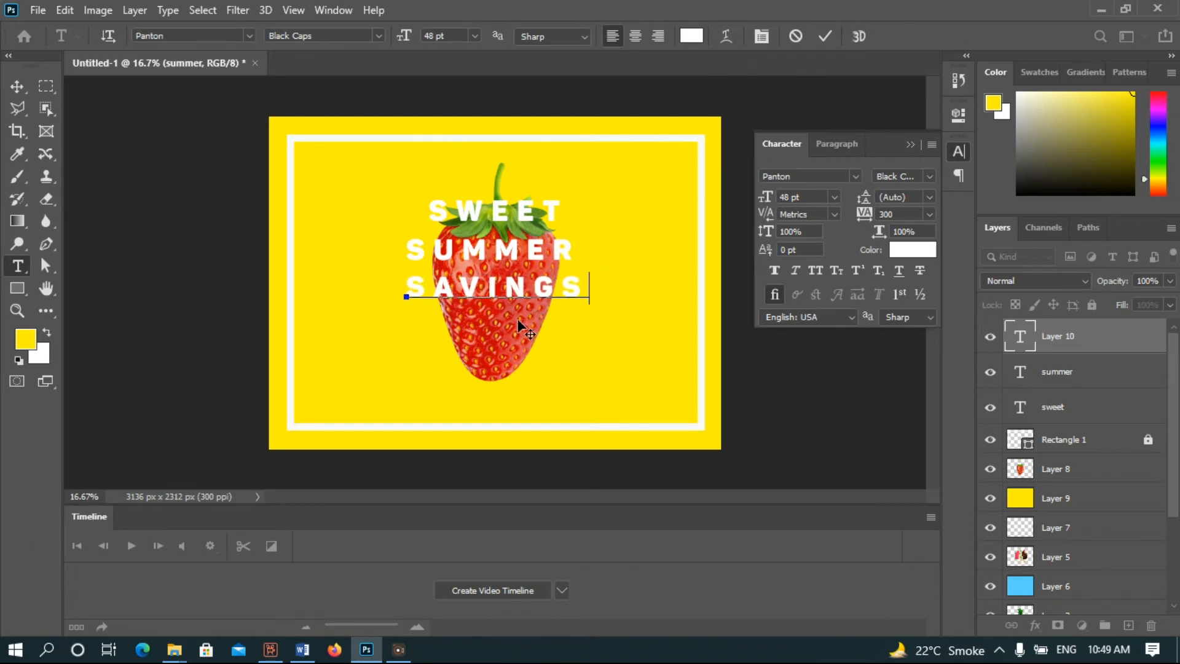
left_click(825, 36)
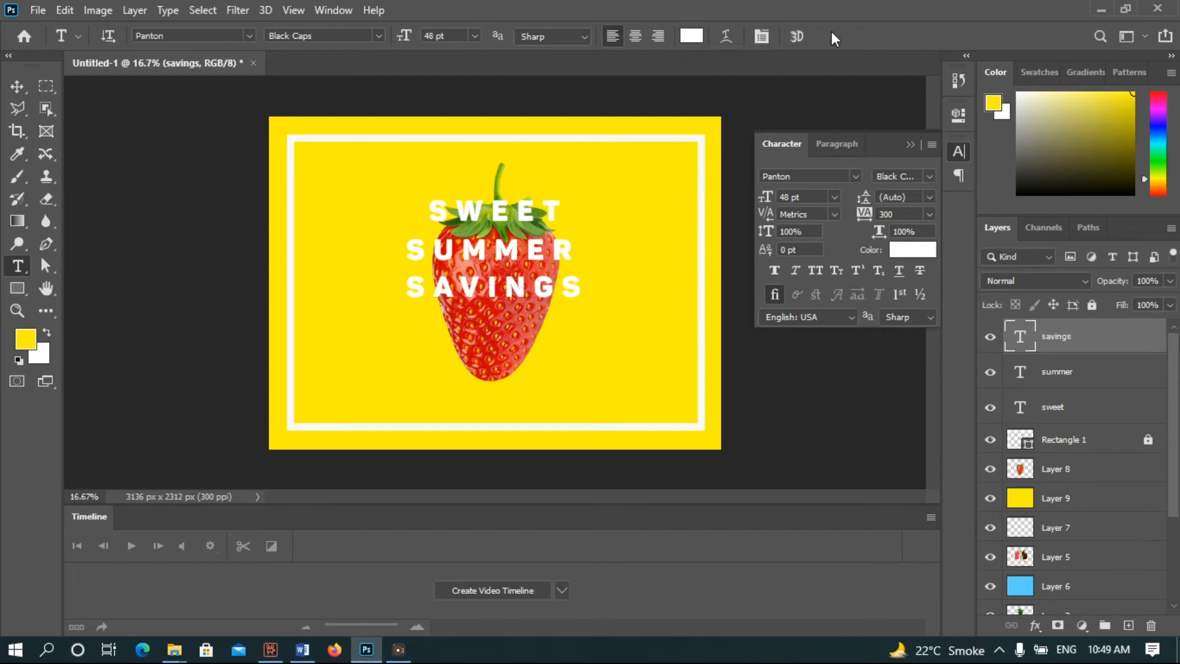
Step: Select the savings, summer and sweet text layers and move them up together until "sweet" covers the strawberry's stem
left_click(1087, 382, "shift")
left_click(1096, 421, "shift")
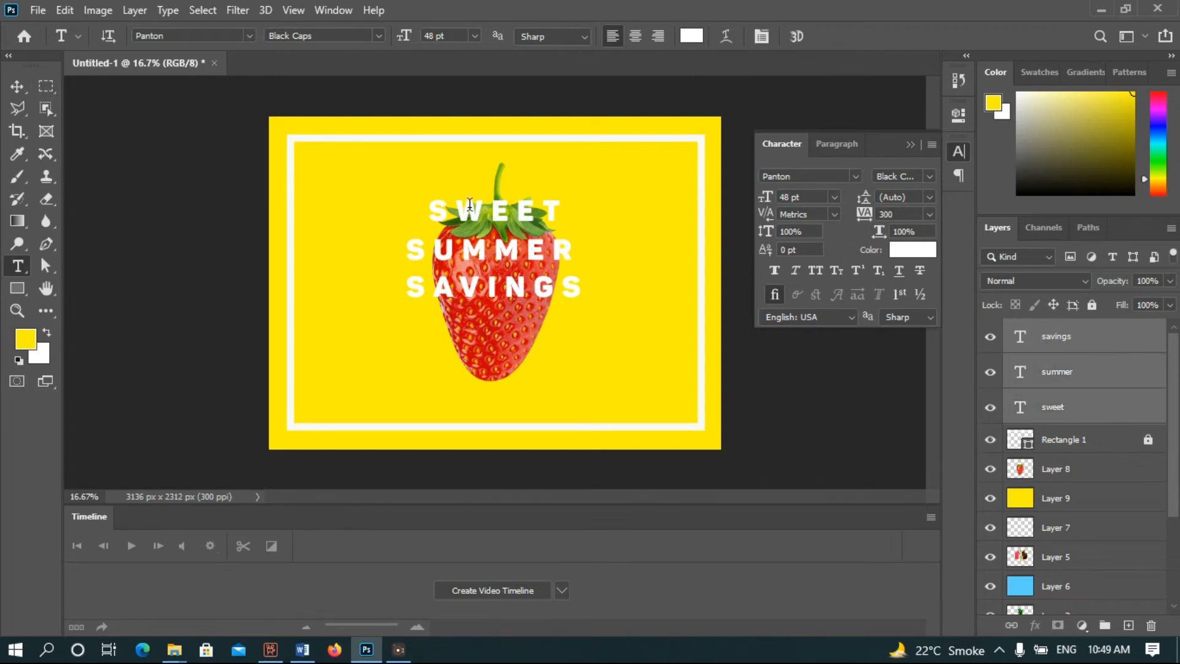
left_click(13, 87)
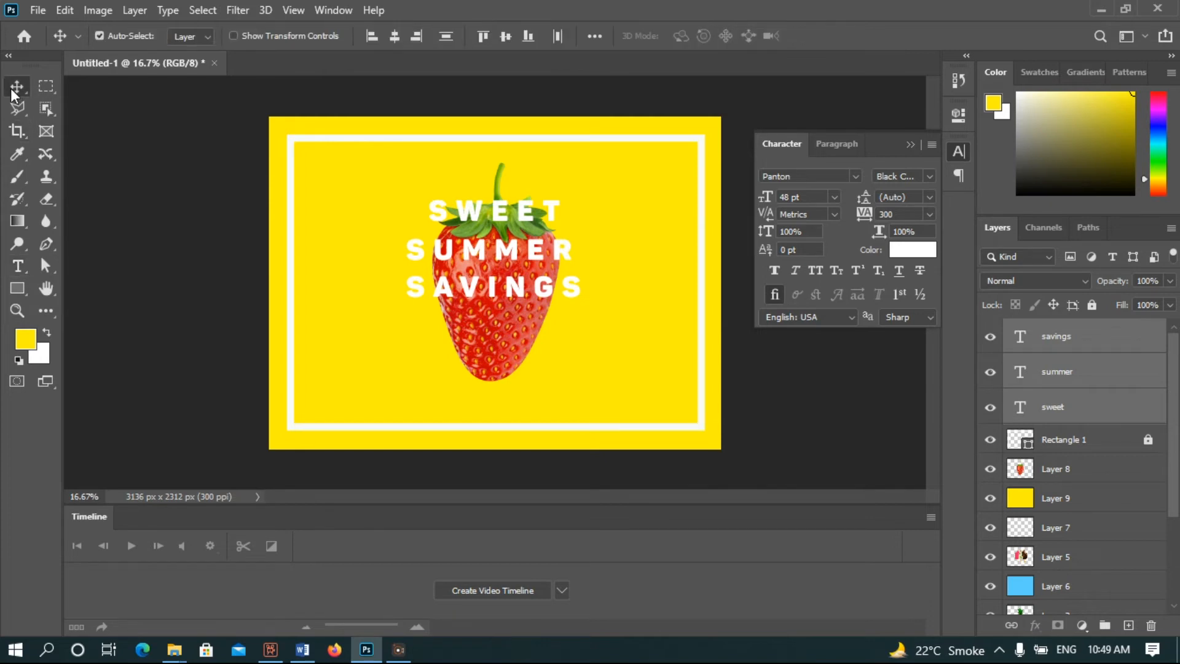
key("shift+Up")
key("shift+Up")
key("shift+Up")
key("shift+Up")
key("shift+Up")
key("shift+Up")
key("shift+Up")
key("shift+Up")
key("shift+Up")
key("shift+Up")
key("shift+Up")
key("shift+Up")
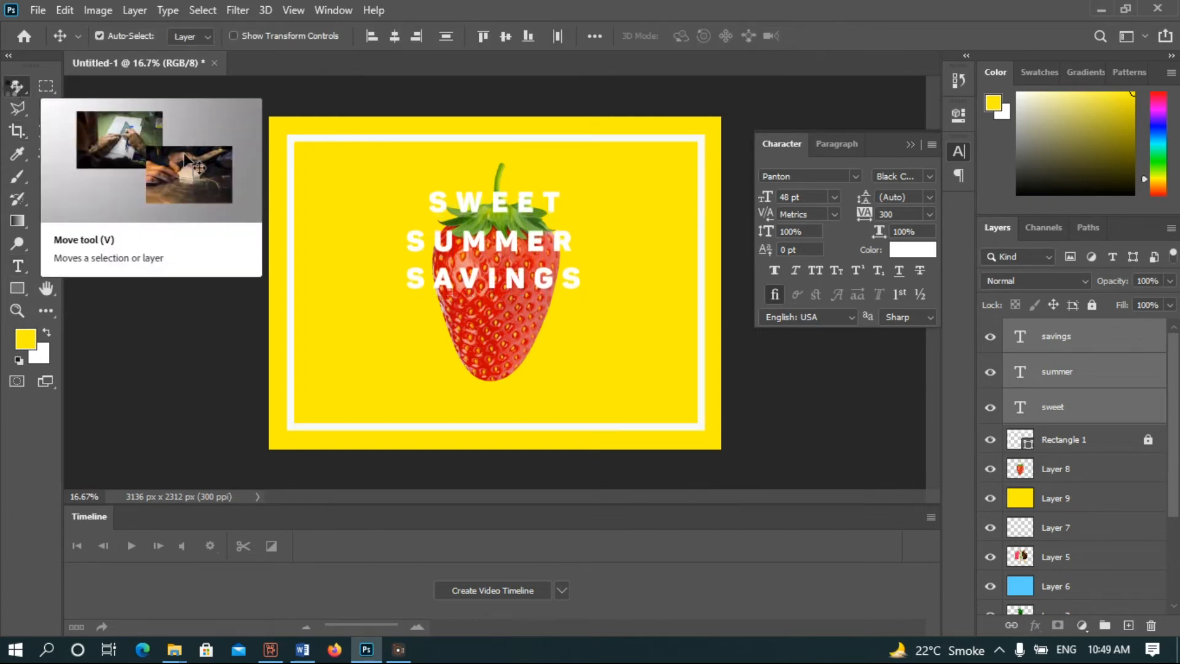
key("shift+Up")
key("shift+Up")
key("shift+Up")
key("shift+Up")
key("shift+Up")
key("shift+Up")
key("shift+Up")
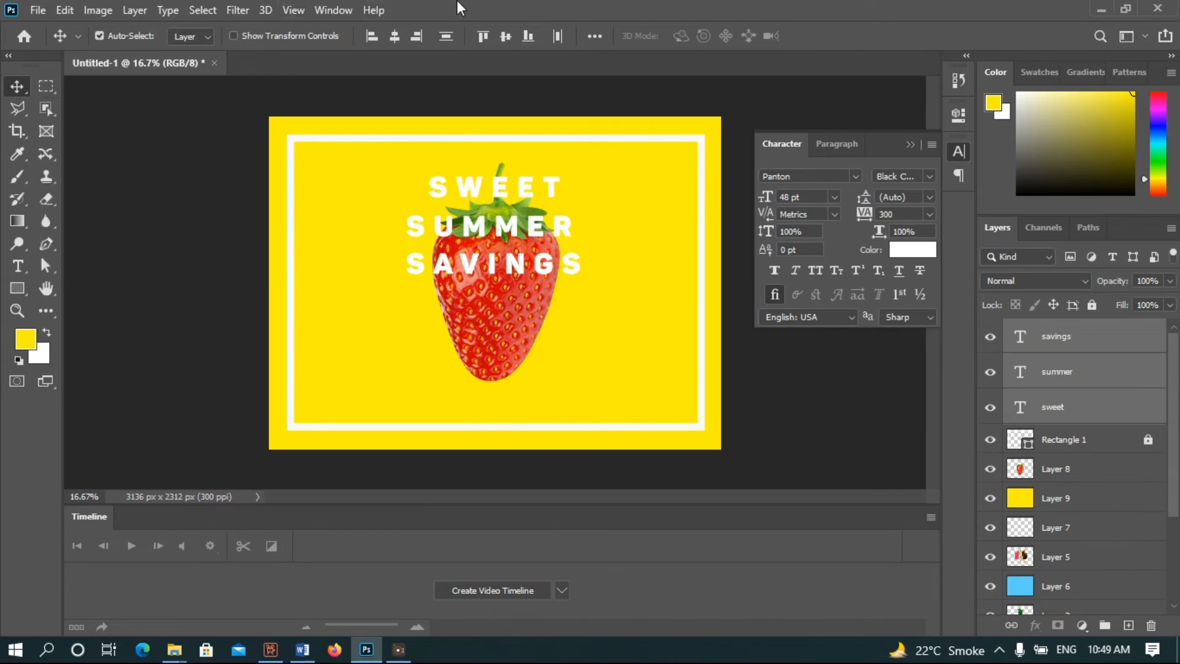
Step: Add the text "25% off" across the lower part of the strawberry and set it to 72 pt
left_click(17, 266)
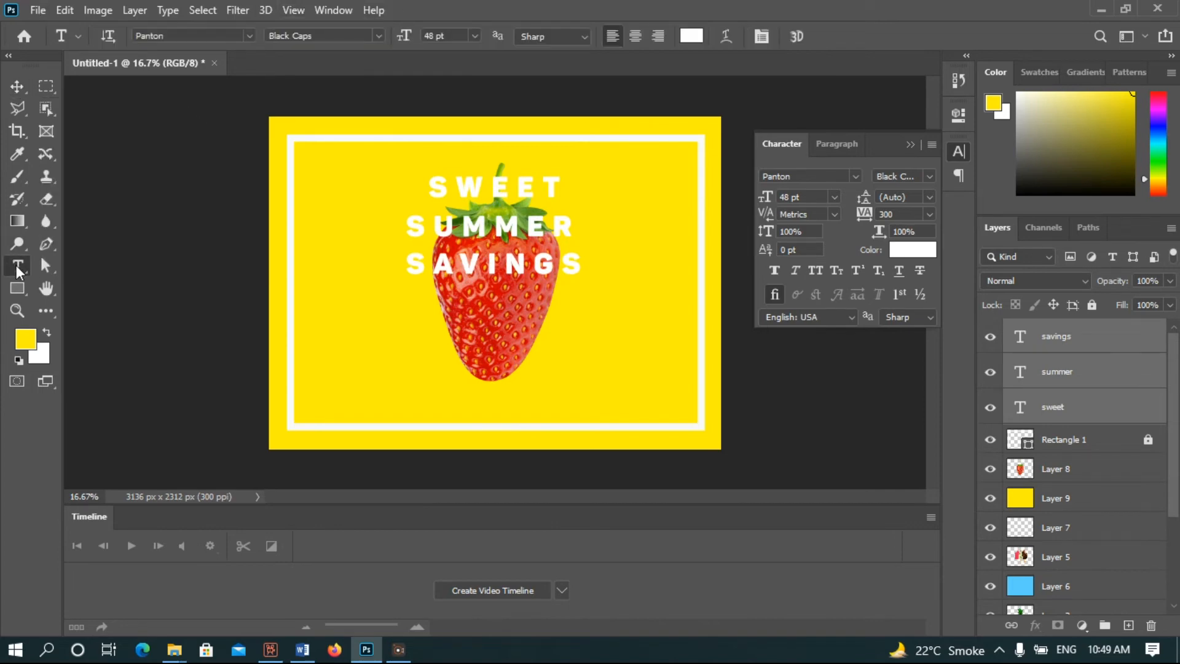
left_click(347, 338)
type("25% OFF")
key("ctrl+a")
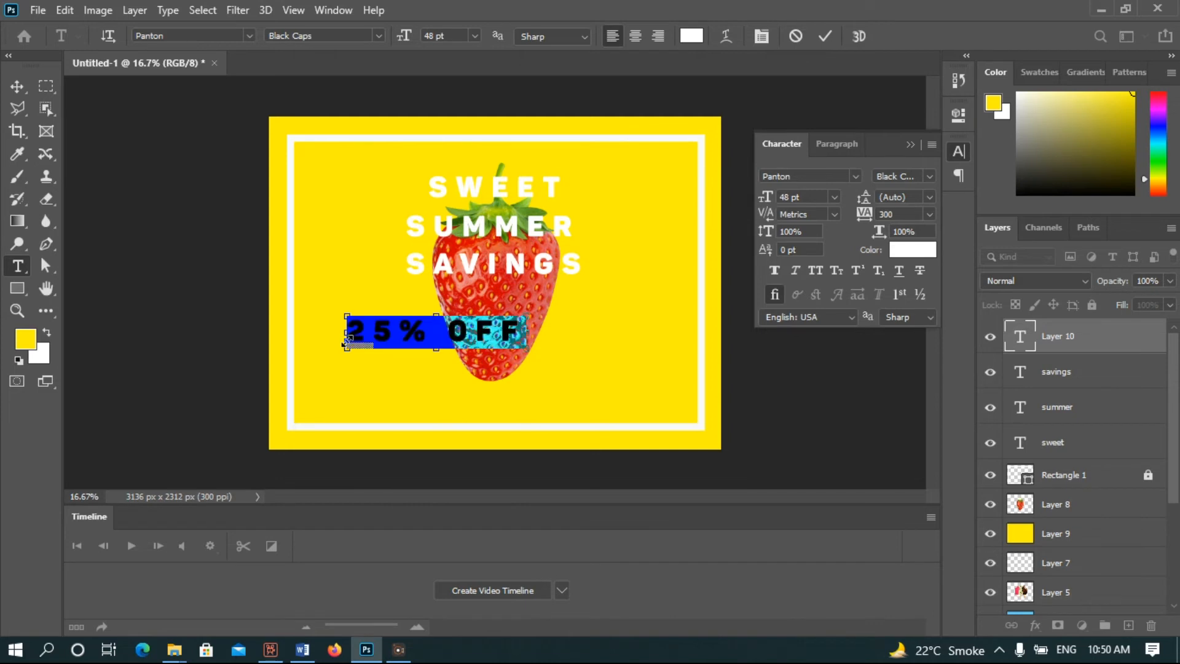
left_click(475, 35)
left_click(471, 255)
left_click(19, 89)
double_click(547, 334)
left_click(559, 324)
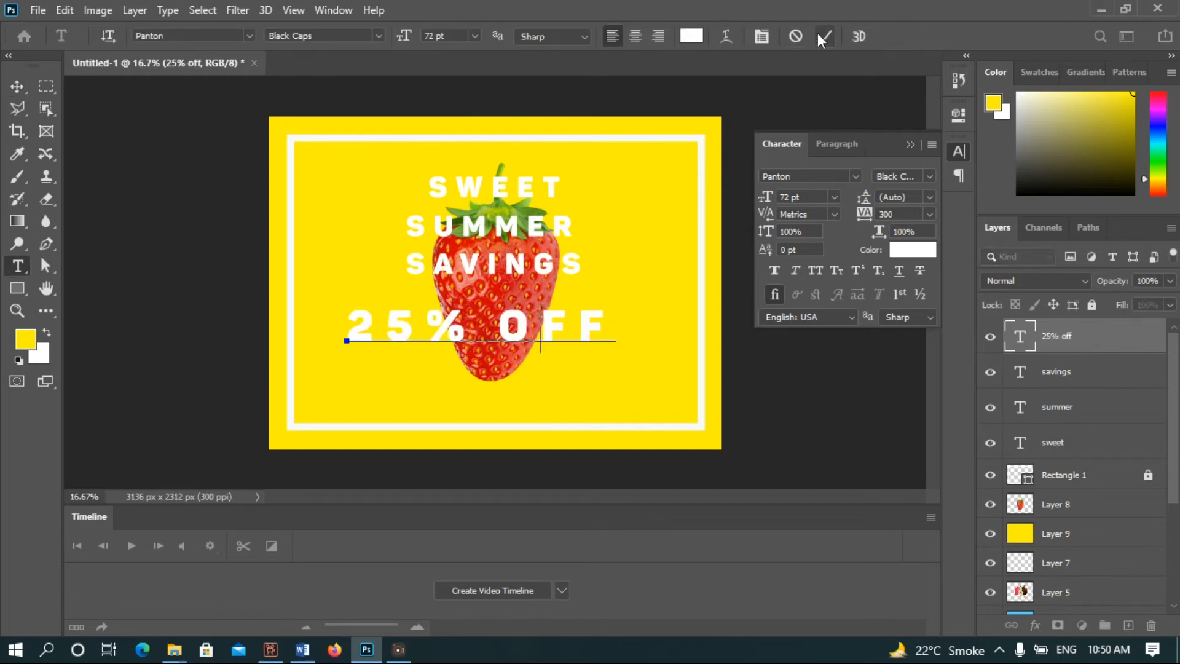
Step: Preview other fonts on the whole "25% off" text and try Fairy Tale
key("ctrl+a")
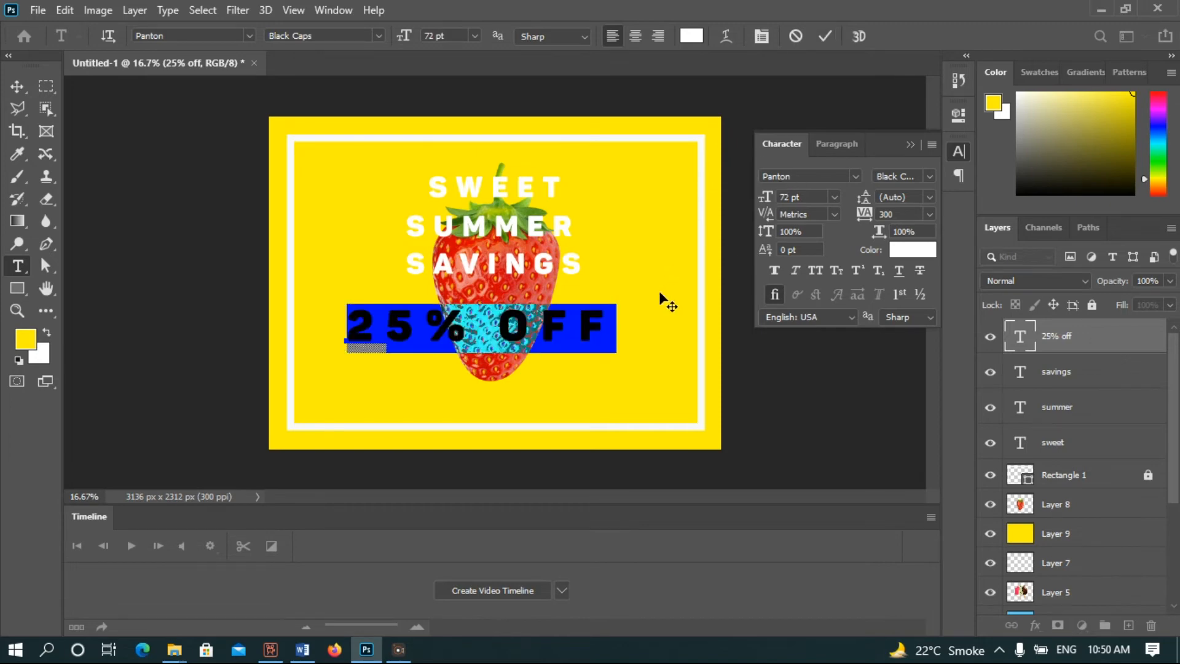
left_click(252, 37)
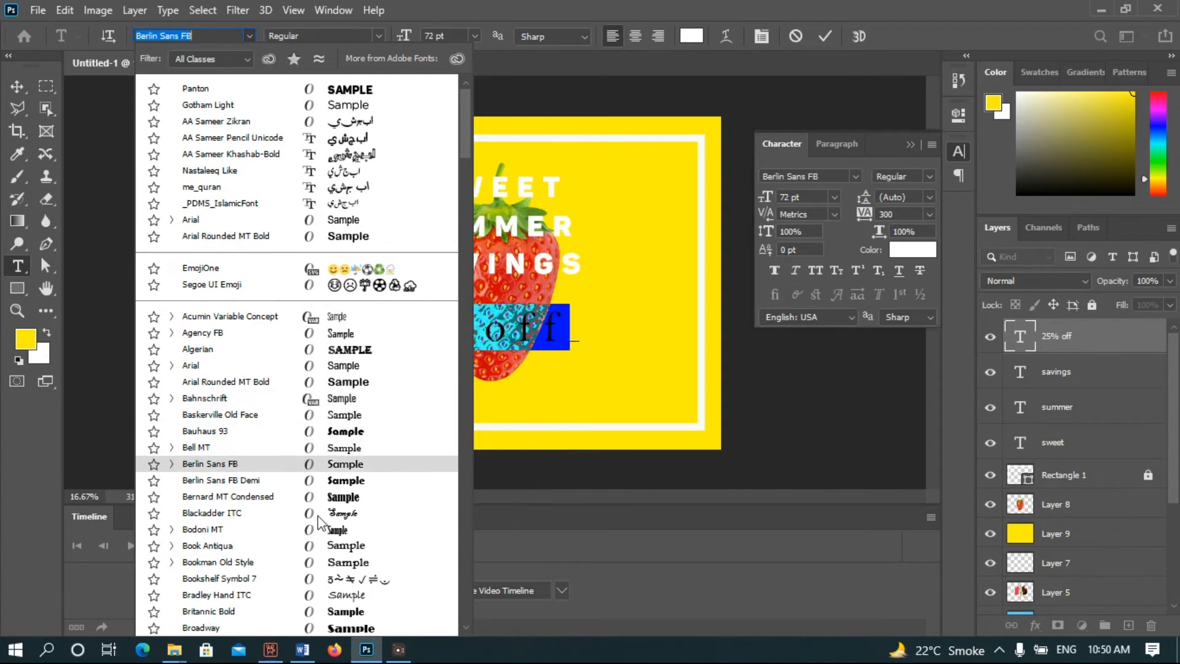
key("Down")
key("Down")
key("Down")
key("Down")
key("Down")
key("Down")
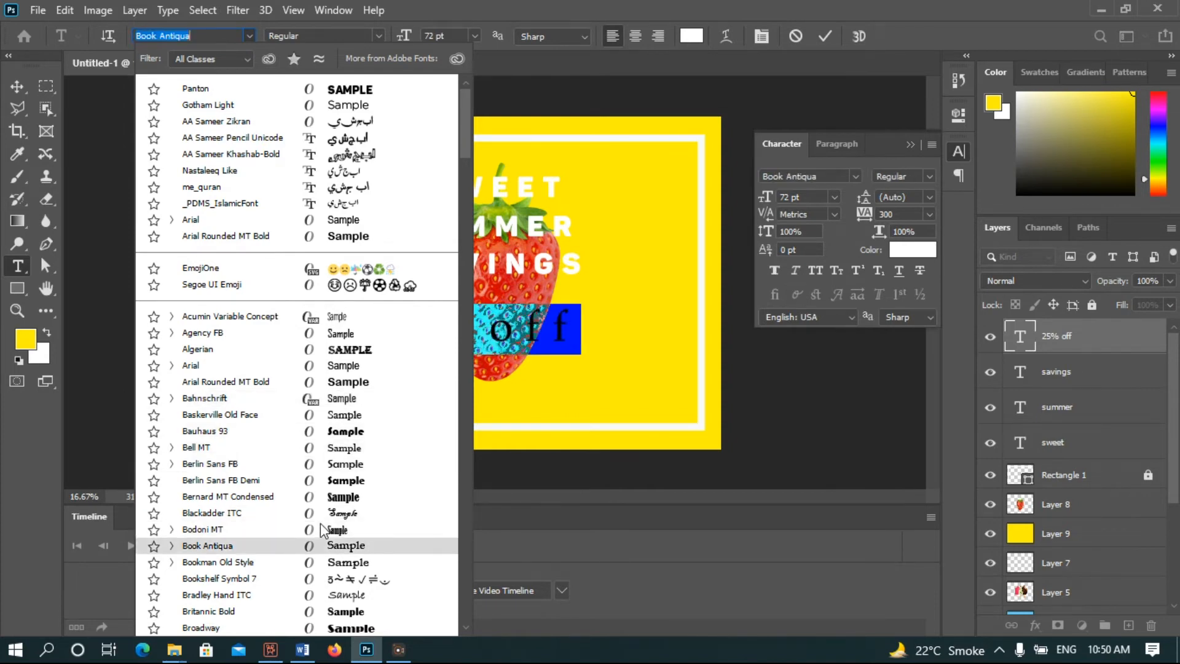
key("Down")
key("Down")
key("Down")
key("Down")
key("Down")
key("Down")
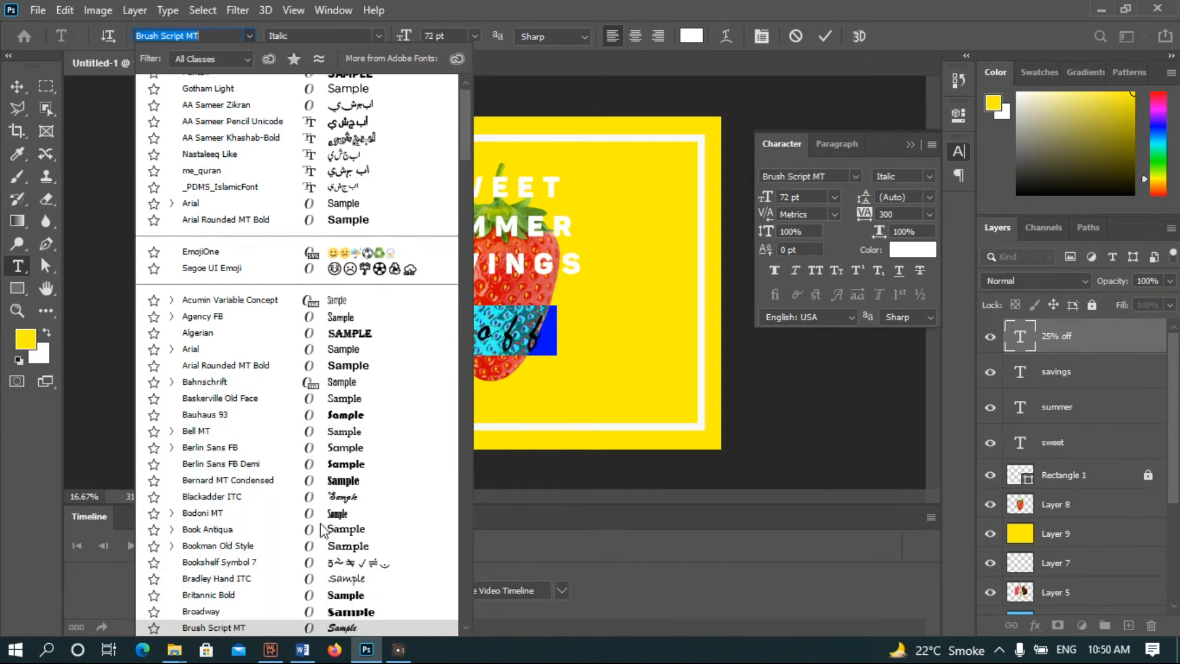
key("Down")
key("Down")
key("Down")
key("Down")
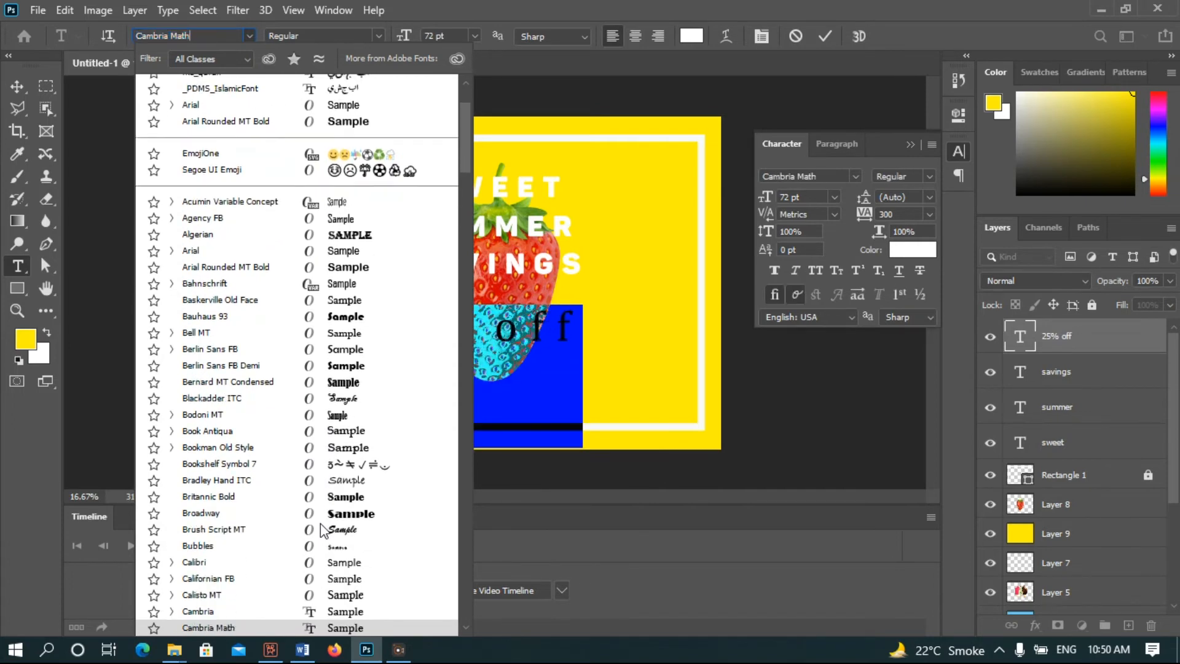
key("Down")
key("Down")
key("Down")
key("Down")
key("Down")
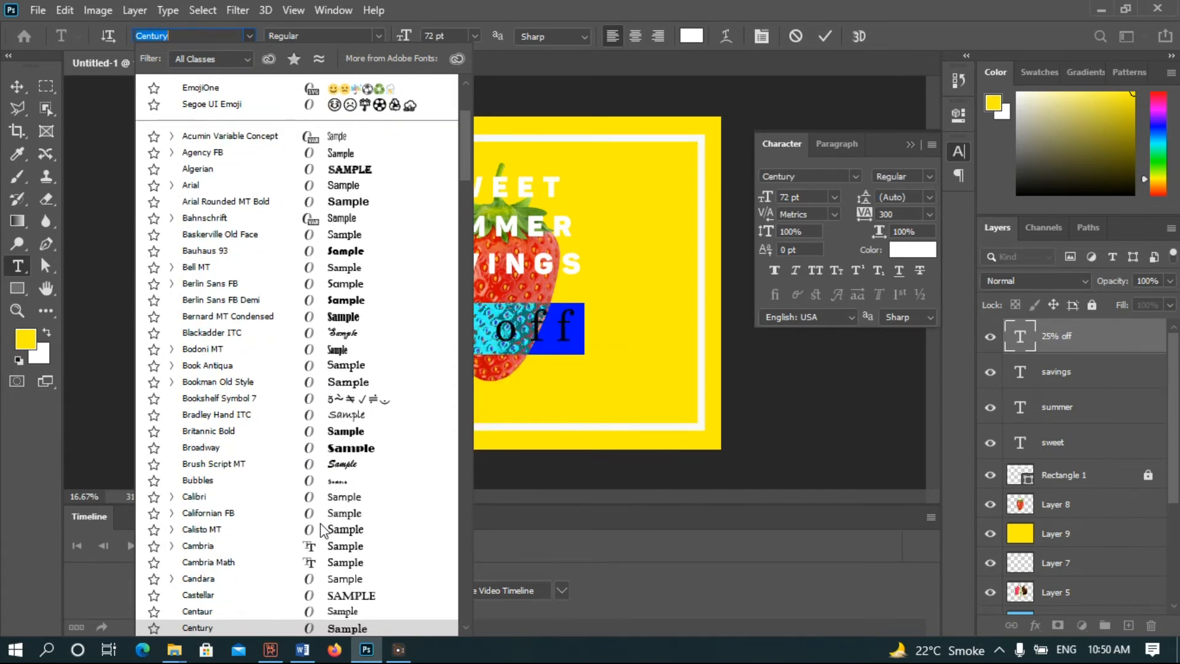
key("Down")
key("Down")
key("Down")
key("Down")
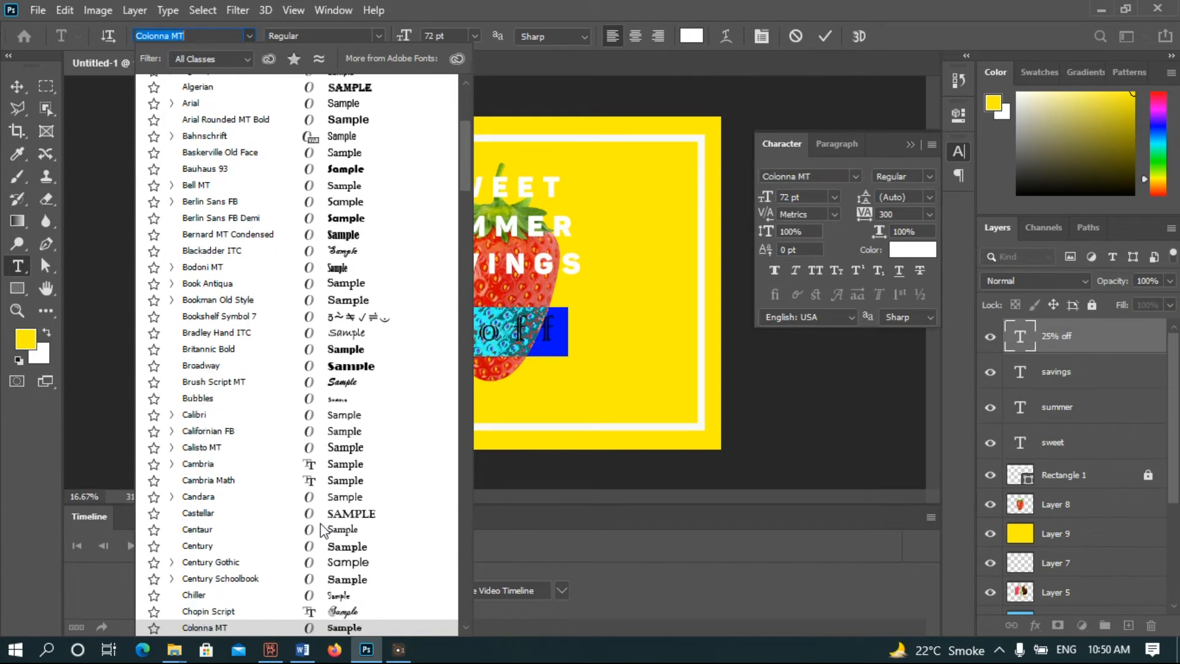
key("Down")
key("Down")
key("Down")
key("Down")
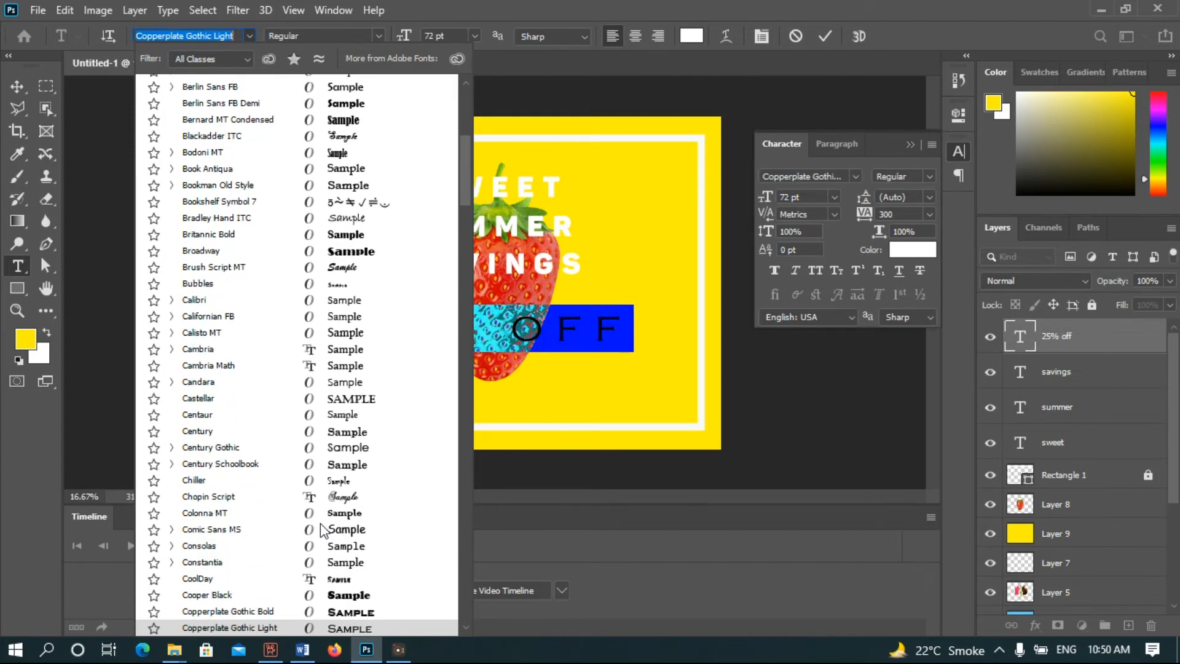
key("Down")
key("Down")
key("Down")
key("Down")
key("Down")
key("Down")
key("Down")
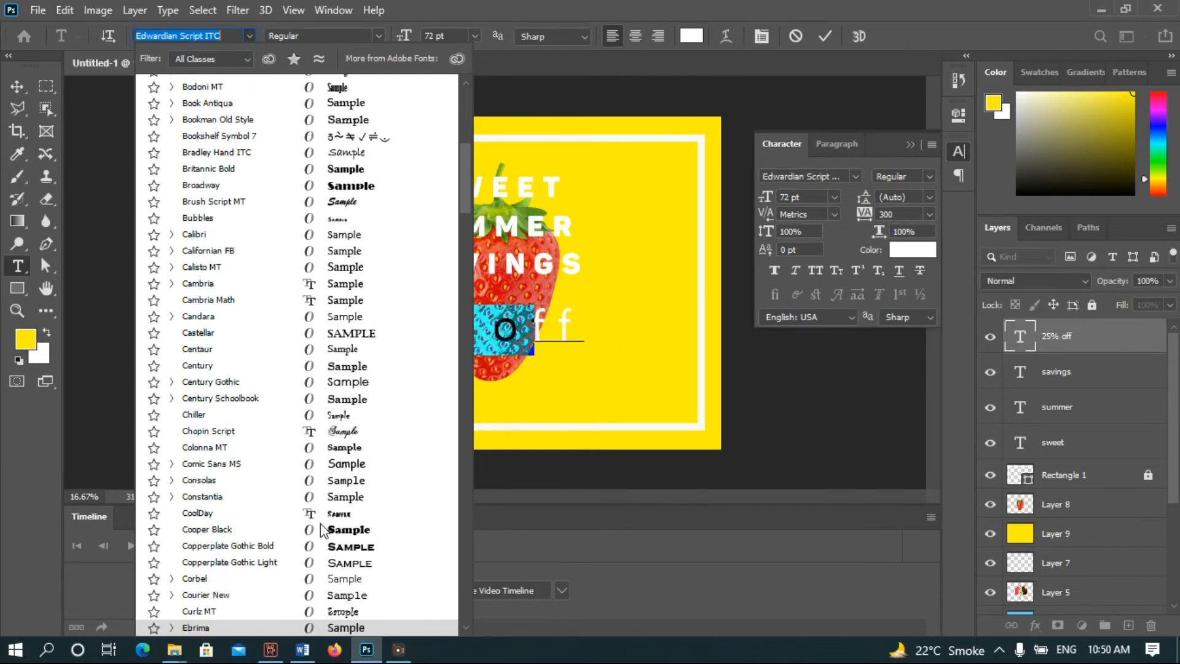
key("Down")
key("Down")
key("Down")
key("Down")
key("Down")
key("Down")
key("Up")
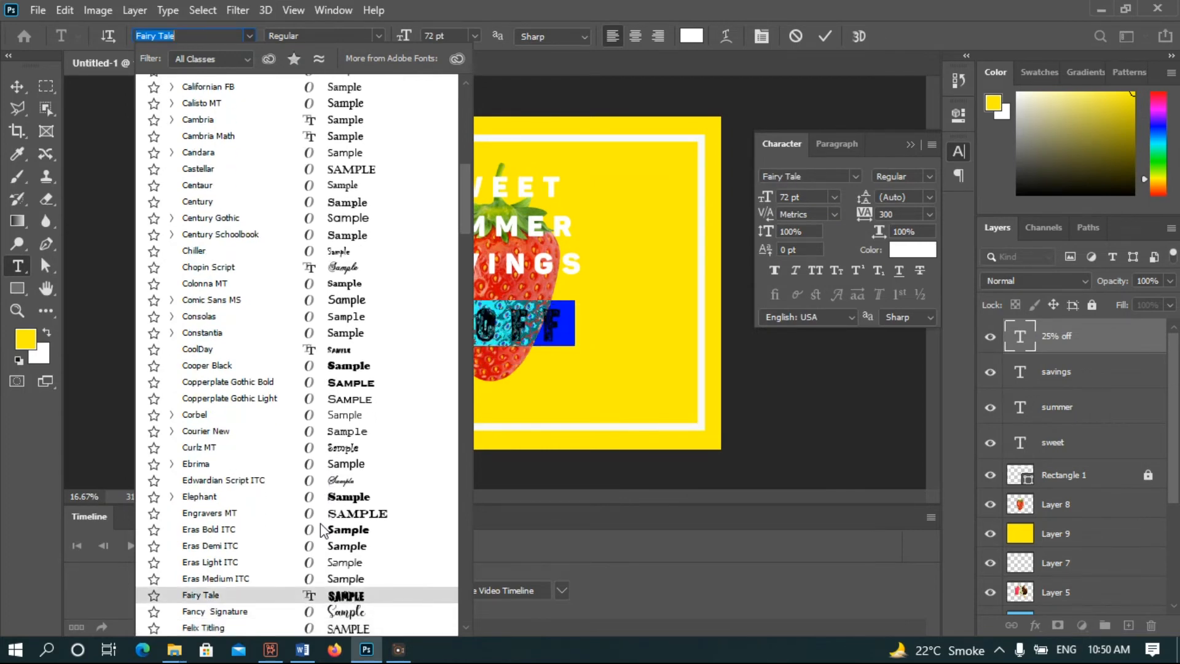
key("Up")
key("Up")
key("Up")
key("Up")
key("Up")
key("Up")
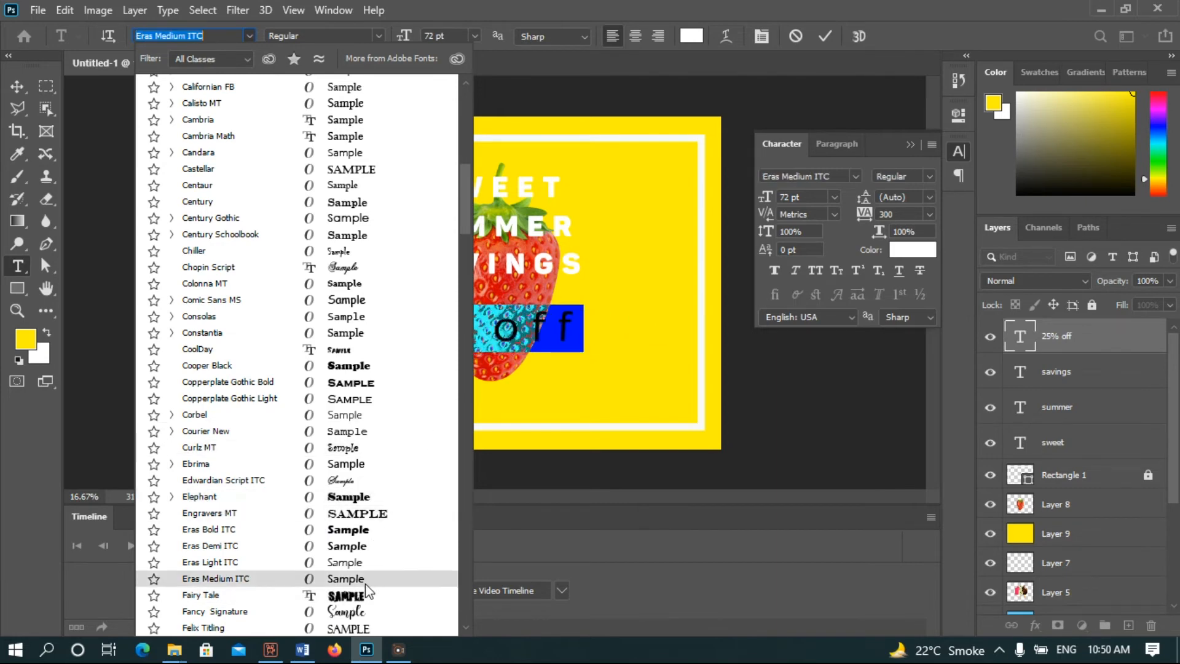
left_click(362, 599)
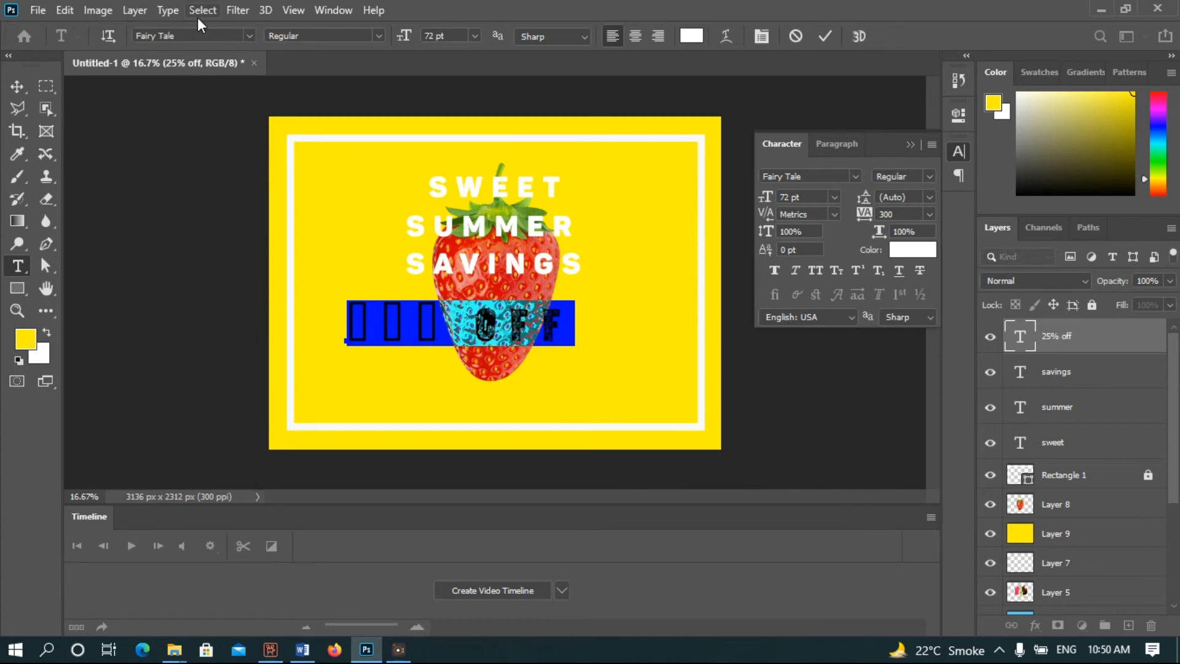
Step: Set the font of the "25% off" text to Gotham Black Regular
left_click(203, 35)
type("go")
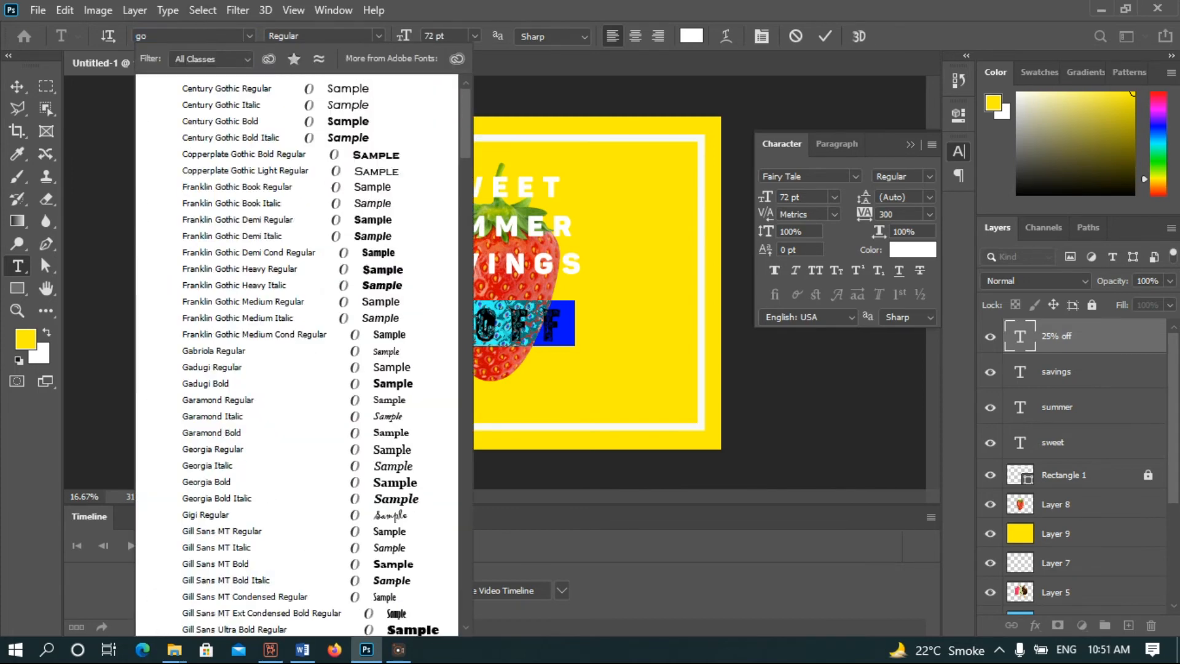
type("tham Black")
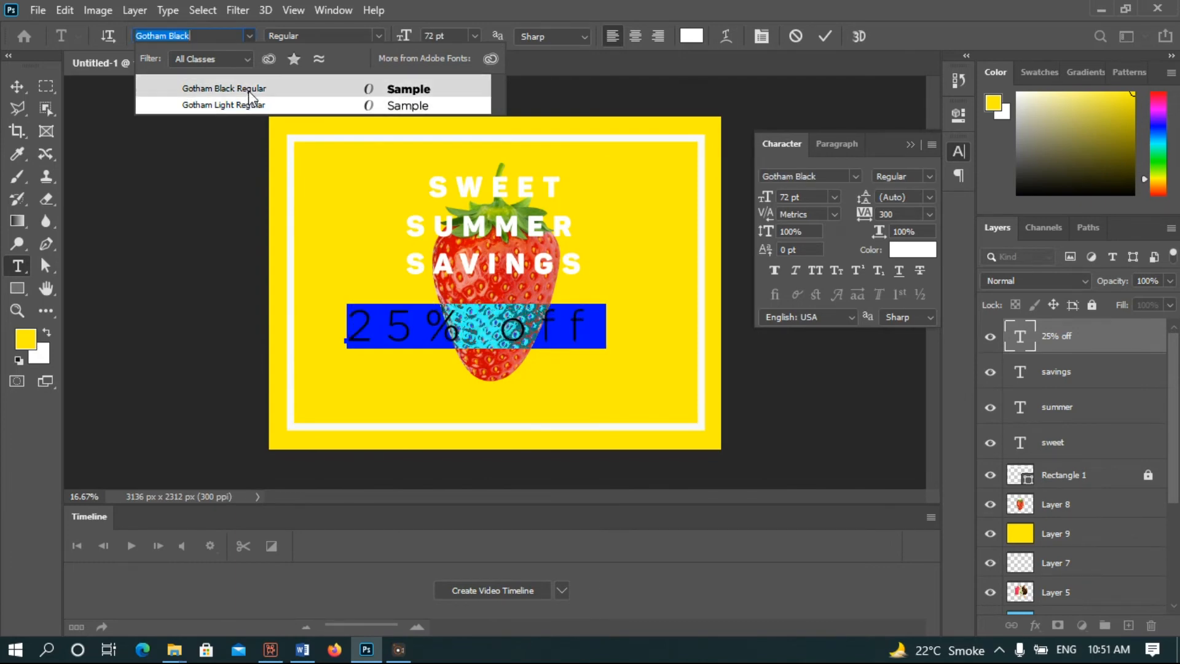
left_click(249, 89)
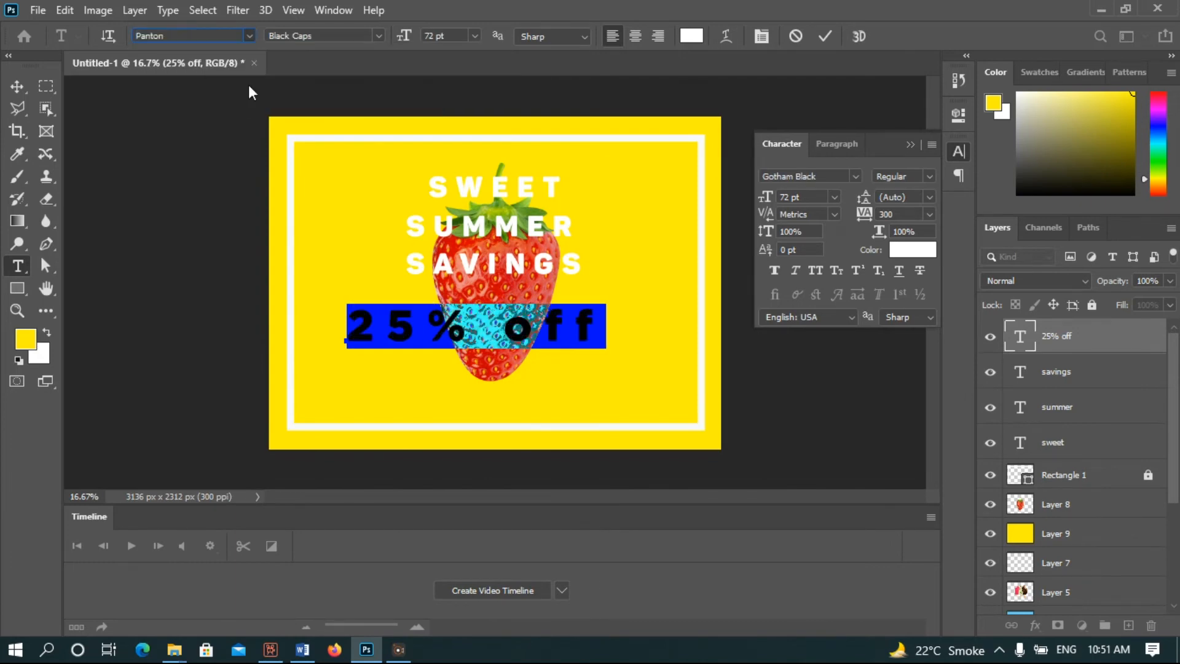
Step: Replace the lowercase "off" in the "25% off" text with capitals so it reads "25% OFF"
left_click(598, 313)
key("BackSpace")
key("BackSpace")
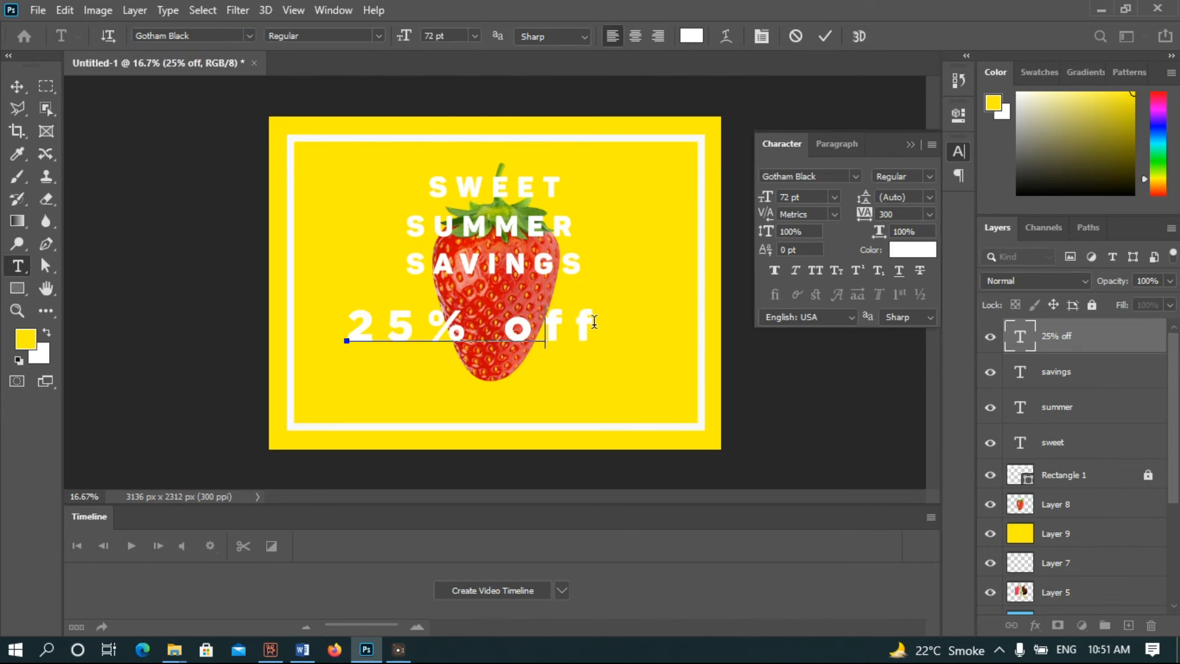
type("ff")
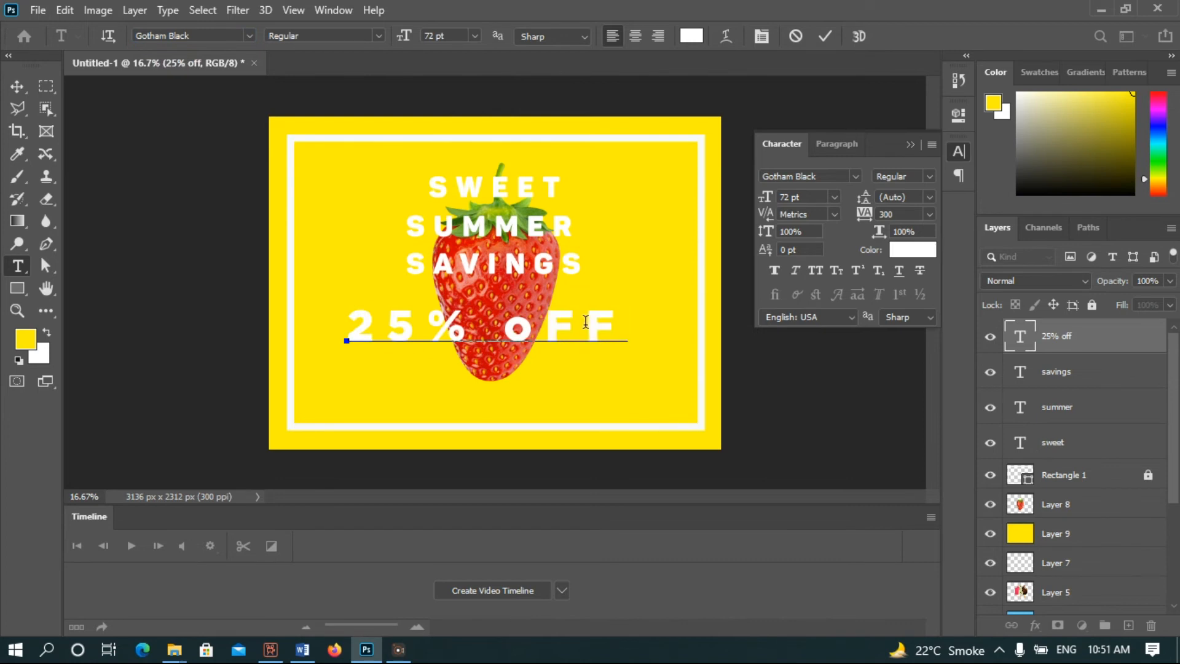
left_click(533, 332)
key("BackSpace")
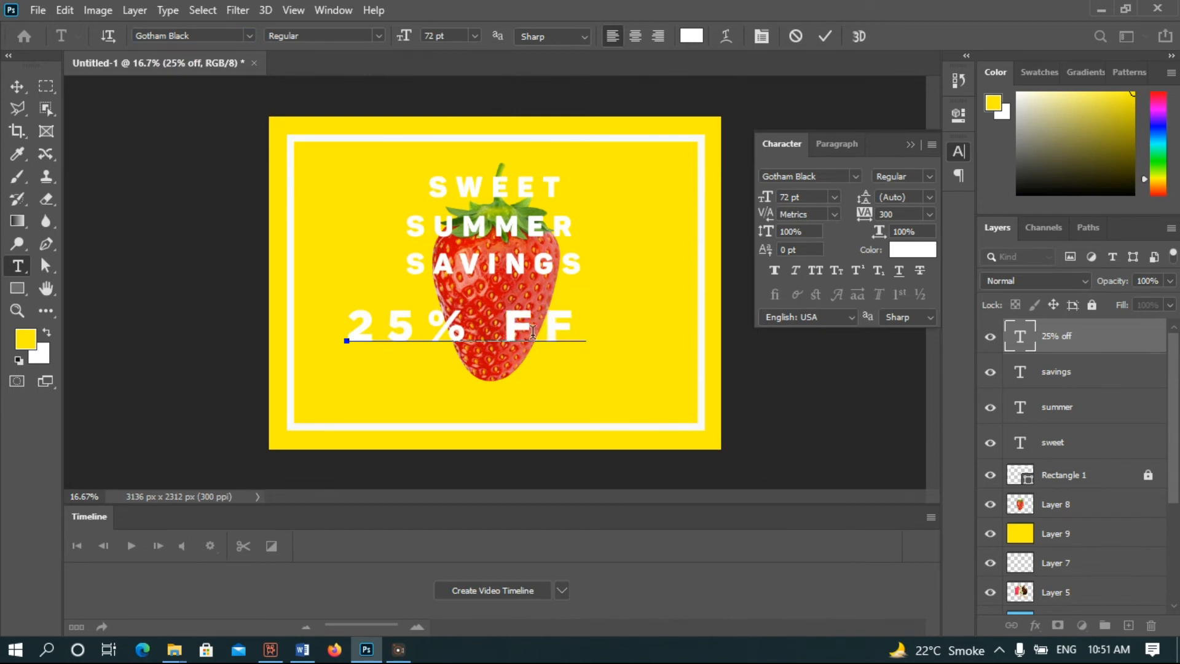
type("o")
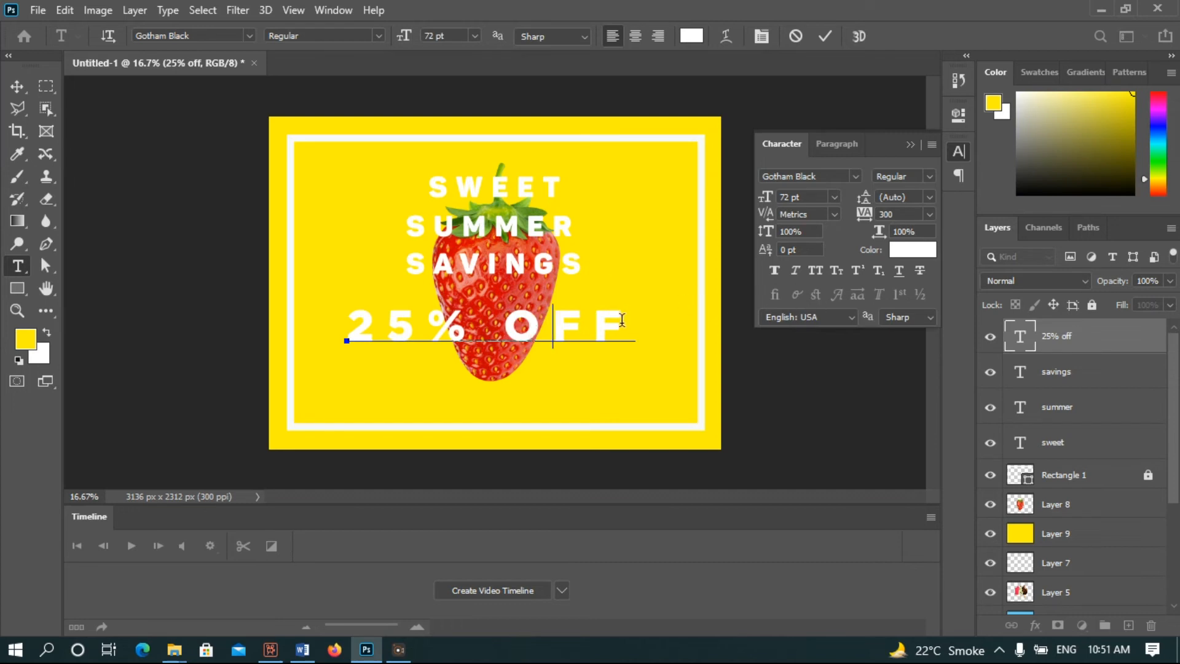
Step: Set the tracking of the whole "25% OFF" text to 0 and centre it over the strawberry below "SAVINGS"
left_click_drag(613, 321, 425, 376)
left_click_drag(430, 374, 331, 366)
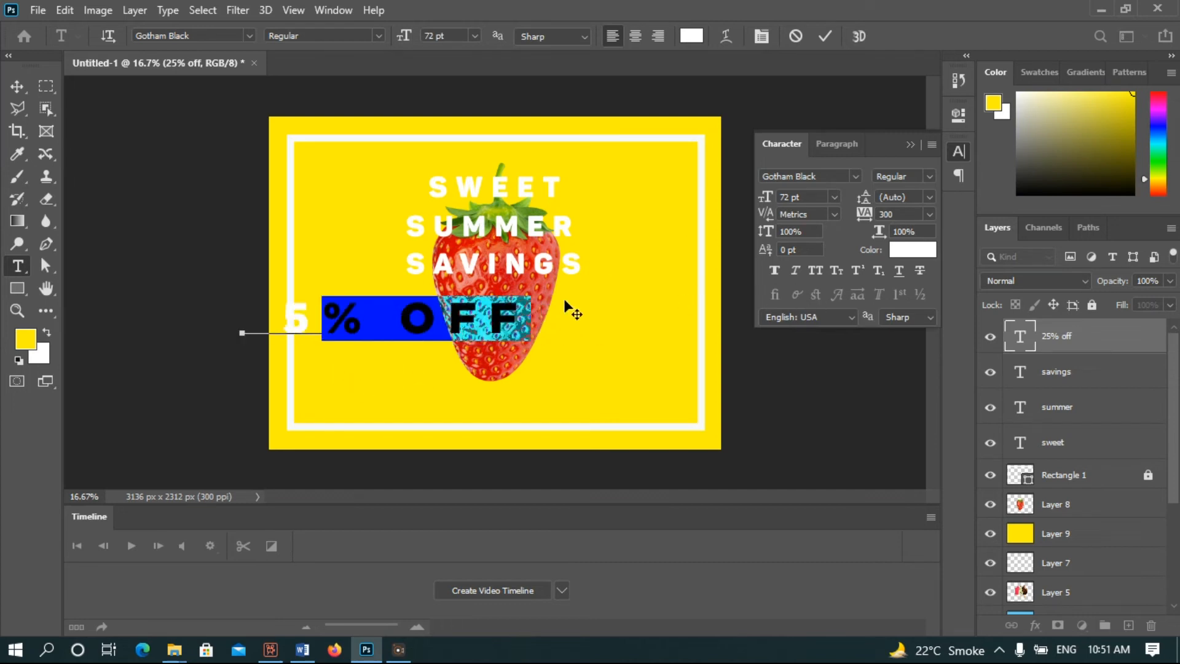
key("ctrl+a")
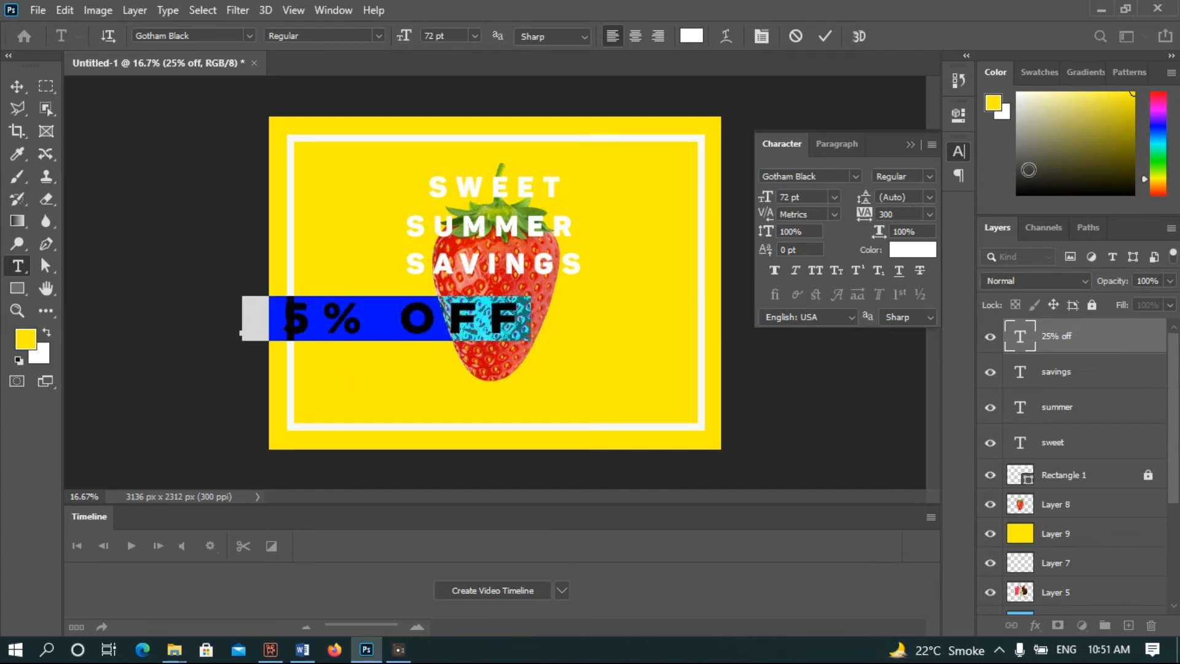
left_click(927, 212)
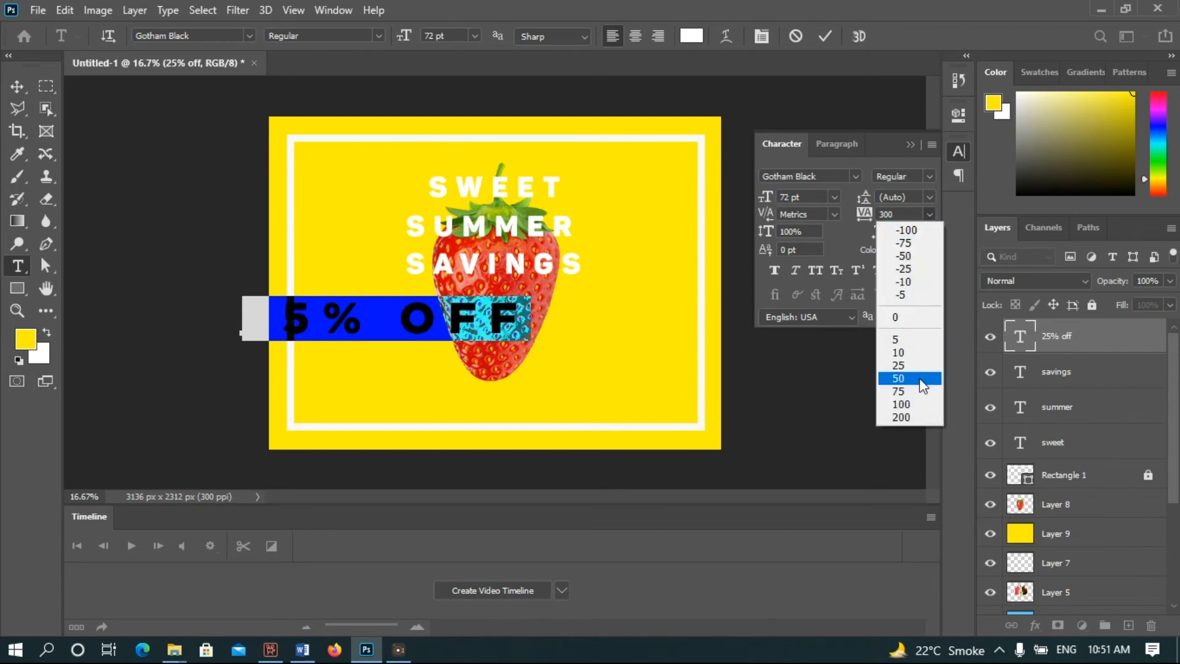
left_click(907, 318)
left_click_drag(480, 397, 632, 395)
left_click(825, 37)
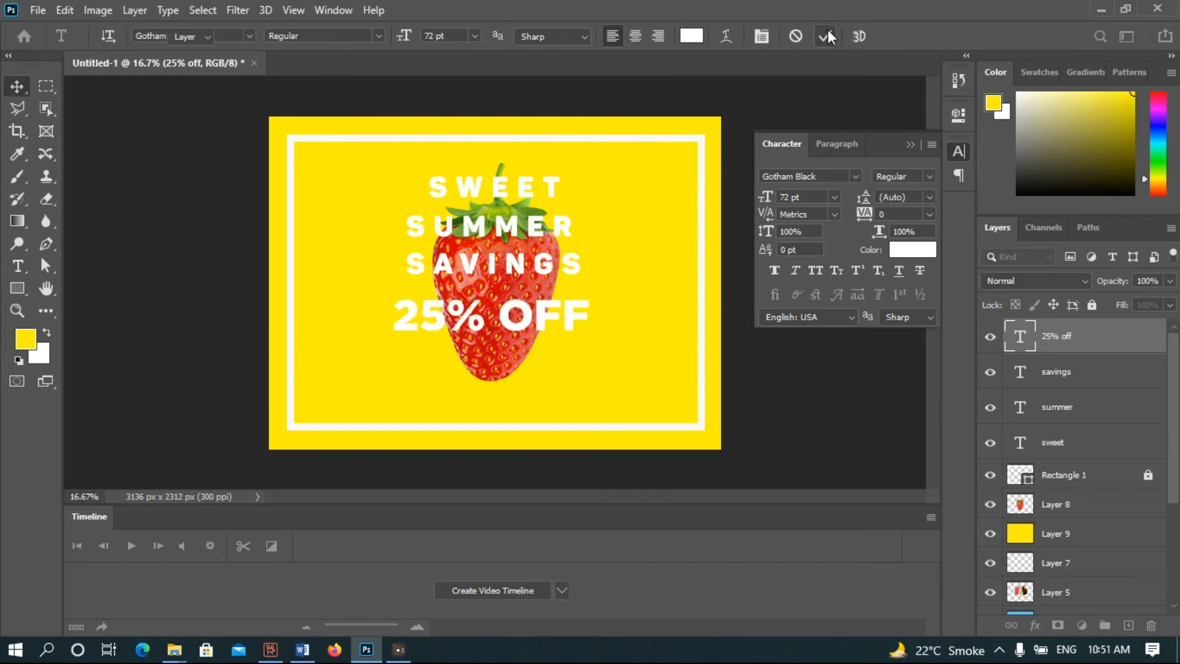
key("v")
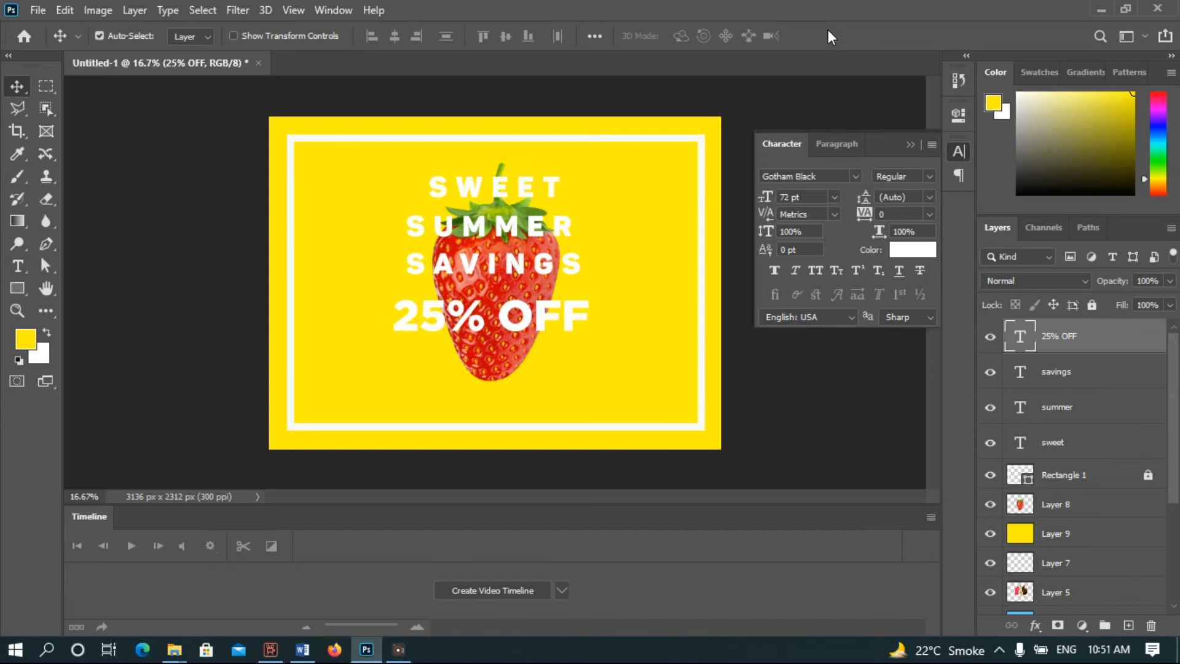
Step: Add the text "SELECTED ITEMS" just below the strawberry
left_click(17, 266)
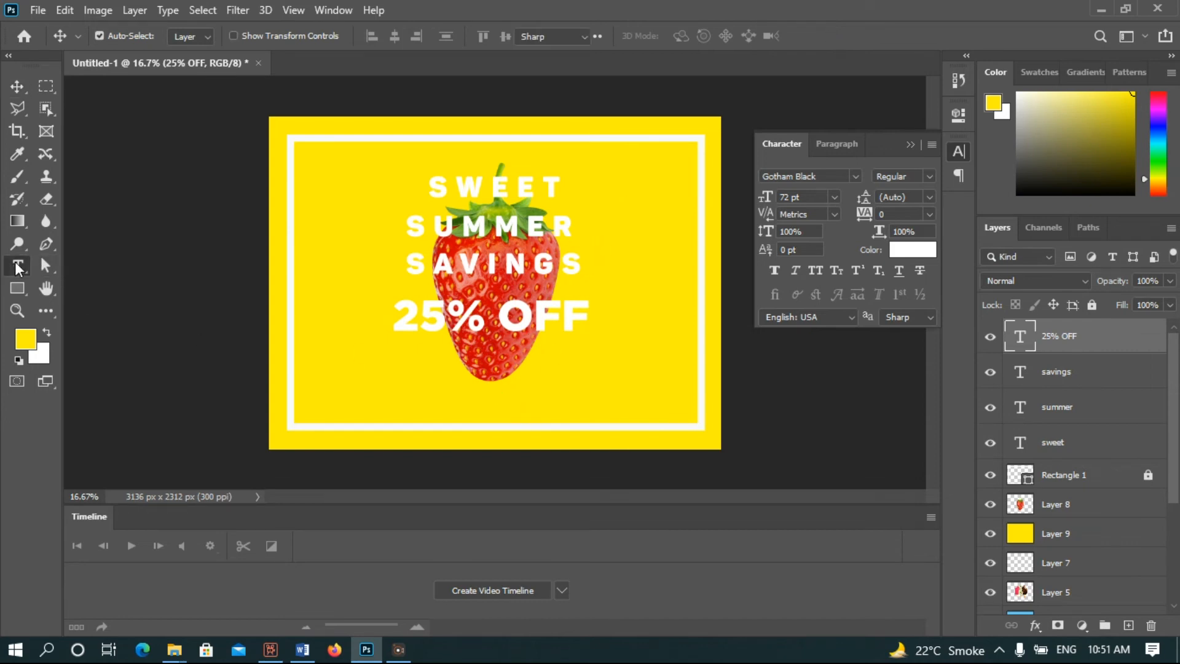
left_click(449, 395)
type("SELECTED ITEMS")
Step: Set the "SELECTED ITEMS" text to 24 pt and move it so it is centred beneath the strawberry
key("ctrl+a")
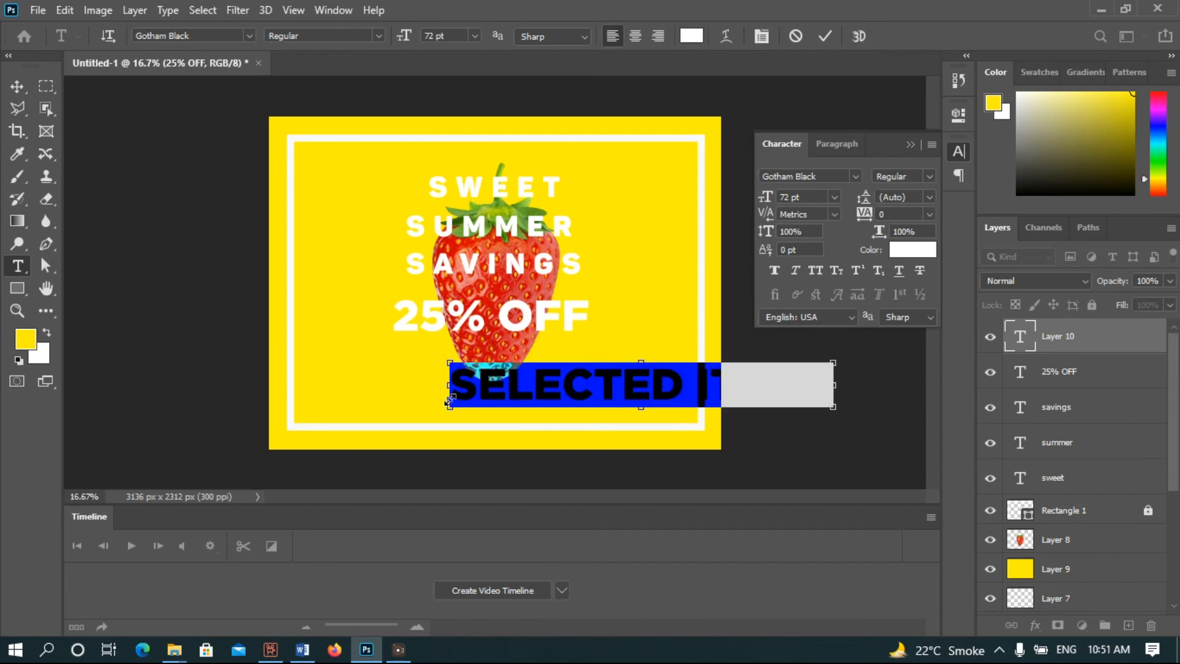
left_click(475, 36)
left_click(471, 135)
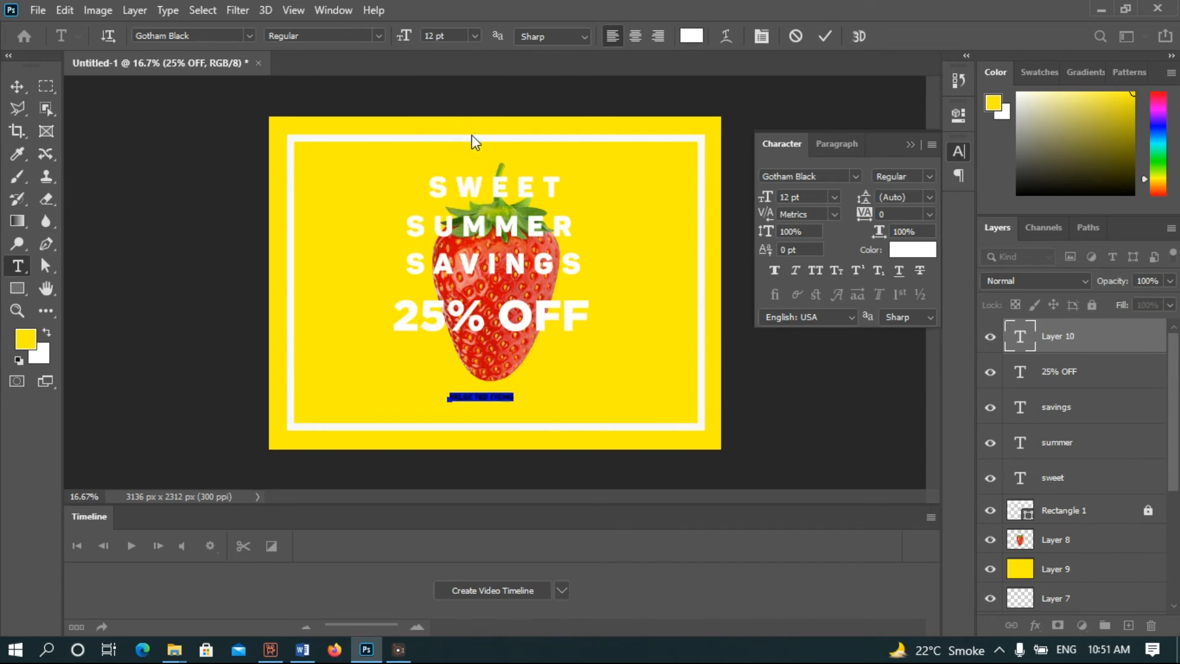
left_click(475, 36)
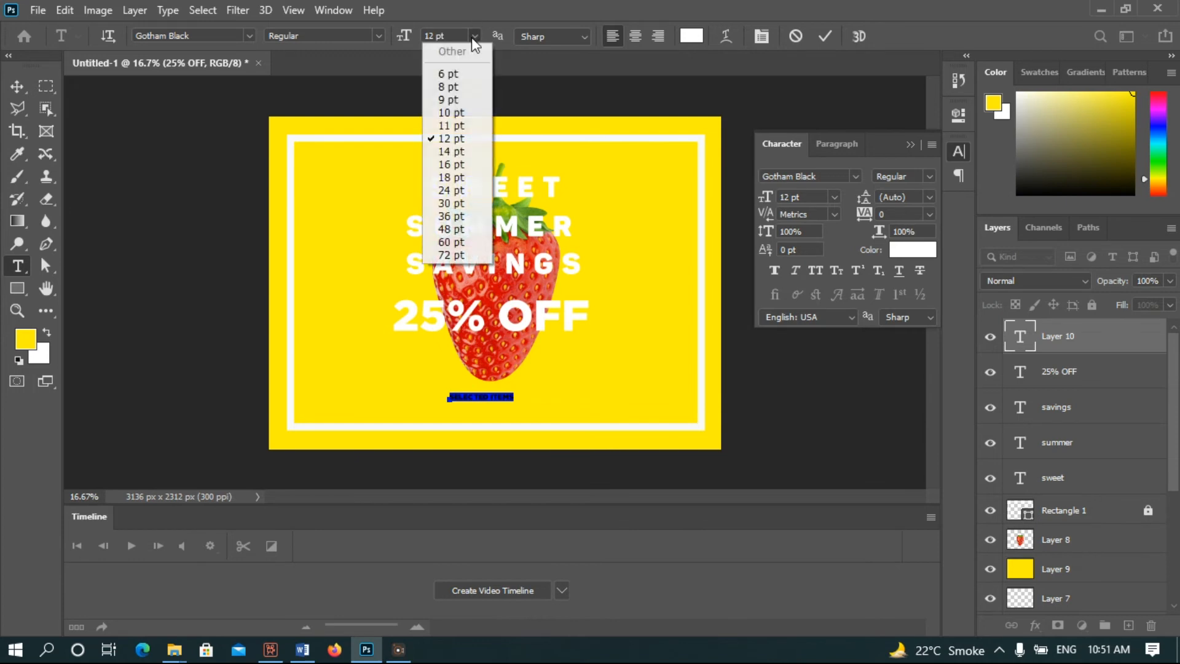
left_click(464, 192)
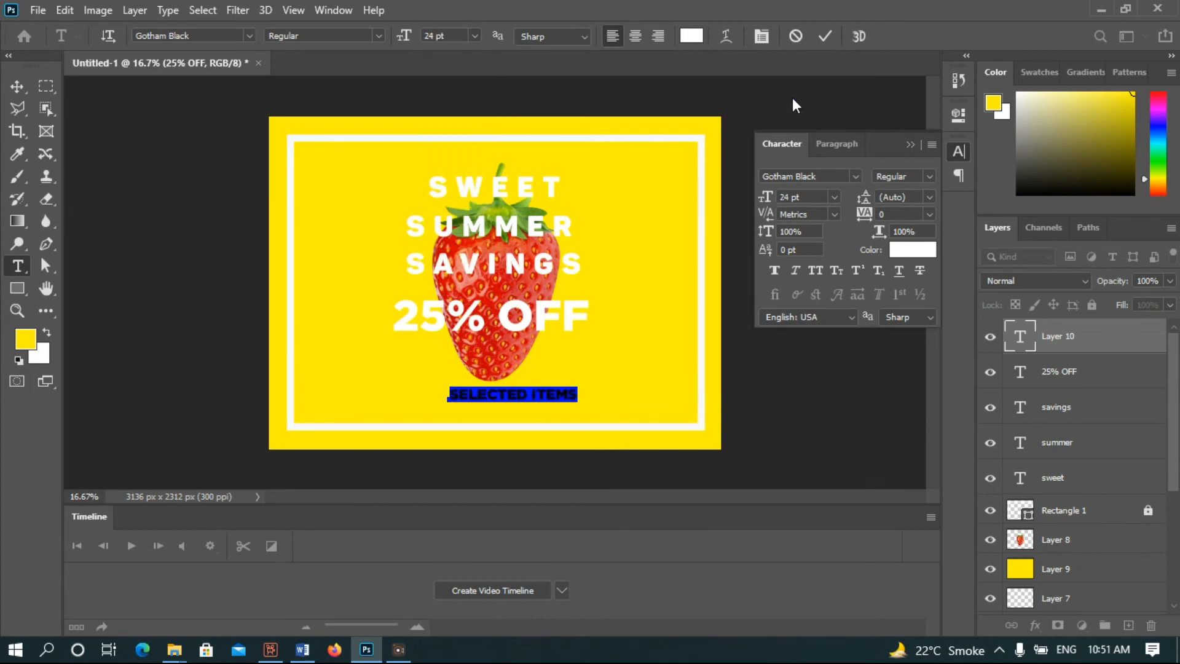
left_click(826, 37)
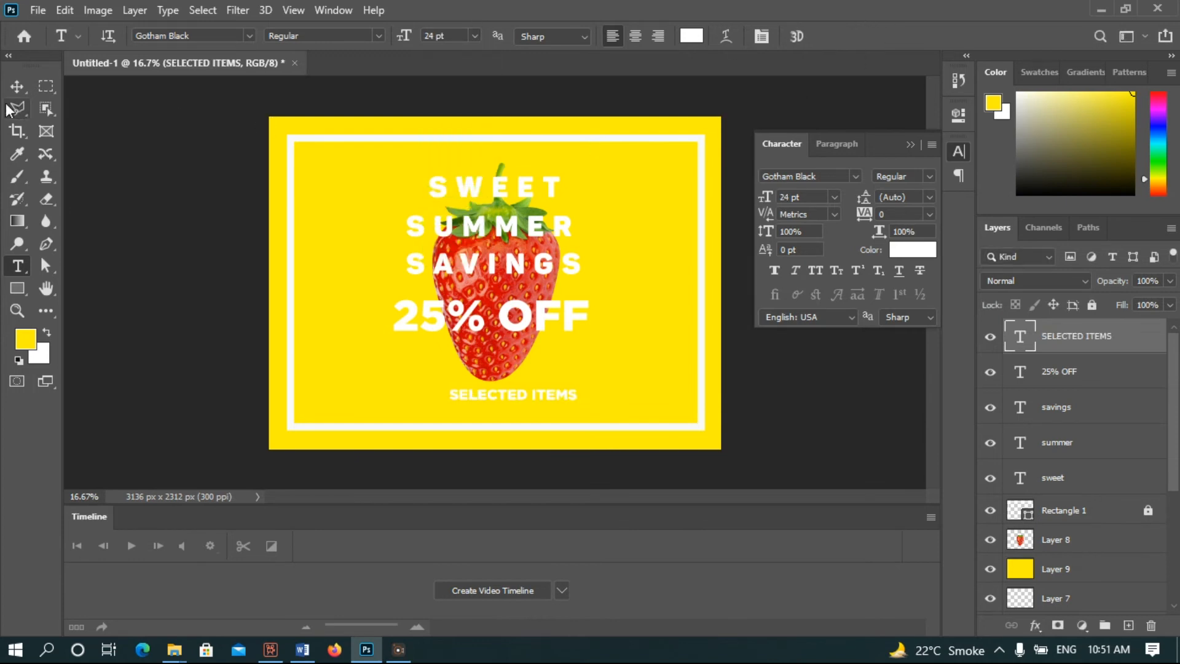
left_click(16, 88)
left_click_drag(491, 392, 476, 403)
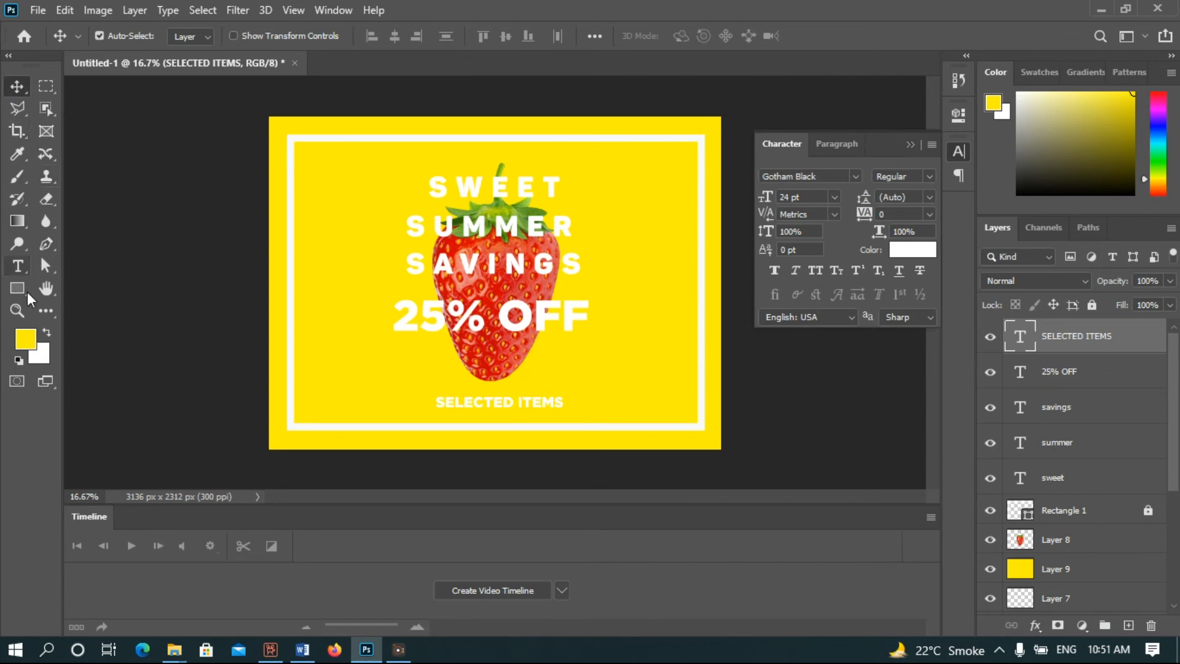
Step: Add the 24 pt text "ON" on the strawberry's tip, between "25% OFF" and "SELECTED ITEMS"
left_click(18, 267)
left_click(480, 364)
type("ON")
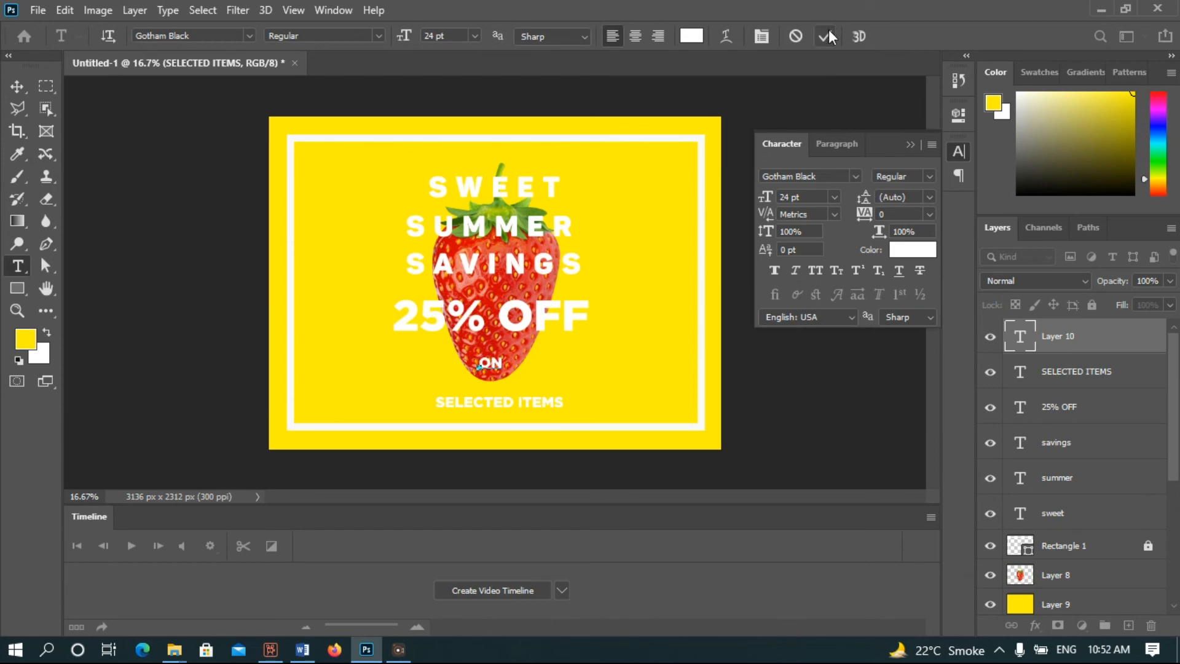
double_click(775, 20)
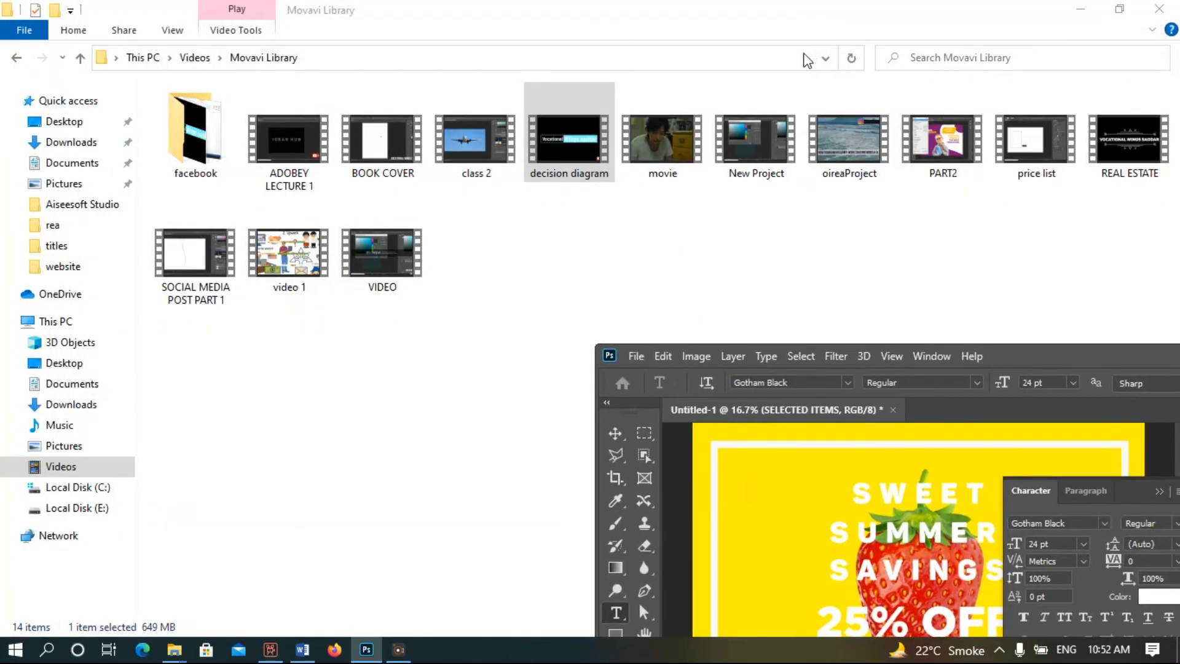
left_click_drag(1107, 349, 687, 45)
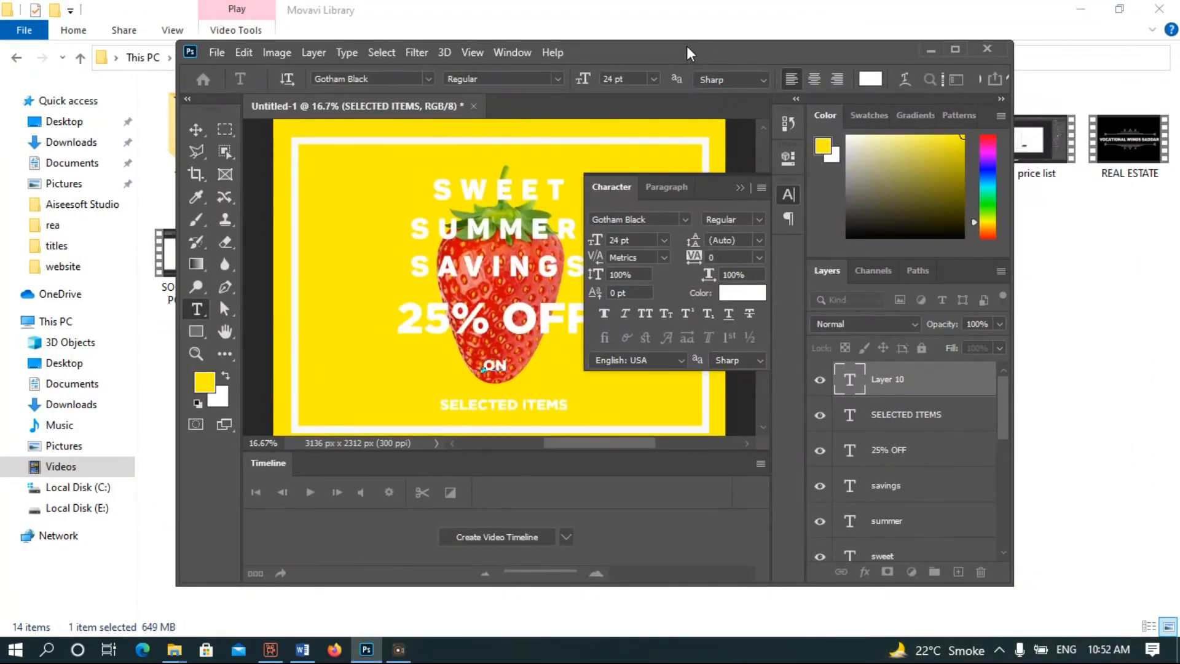
left_click(954, 49)
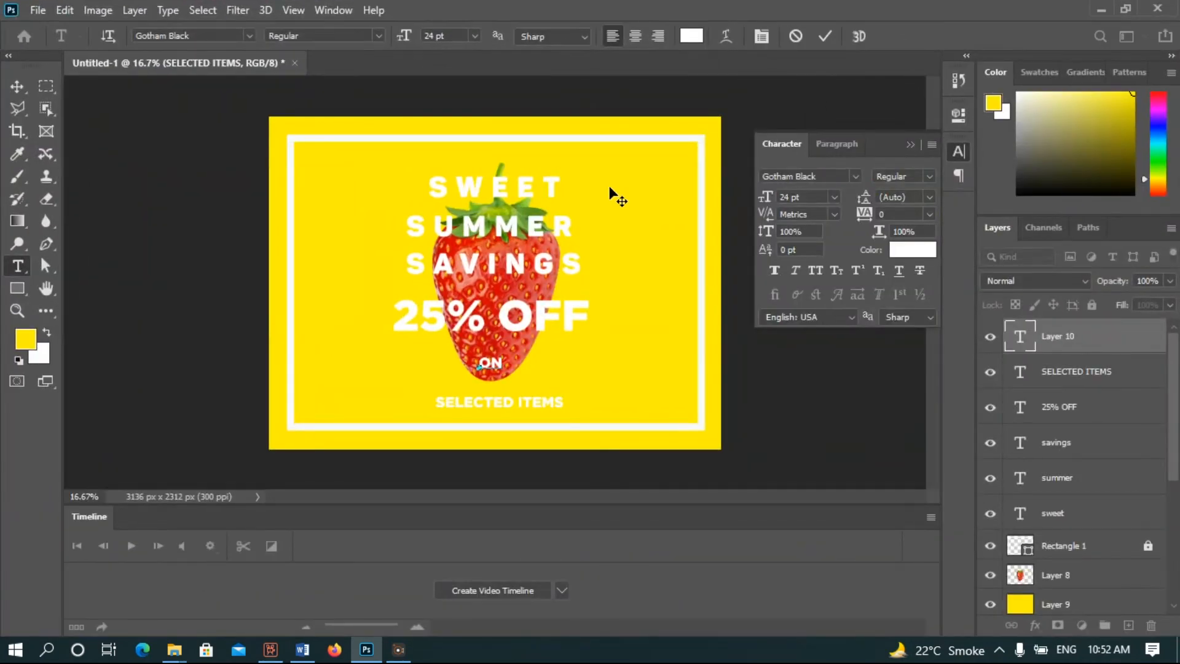
left_click(824, 34)
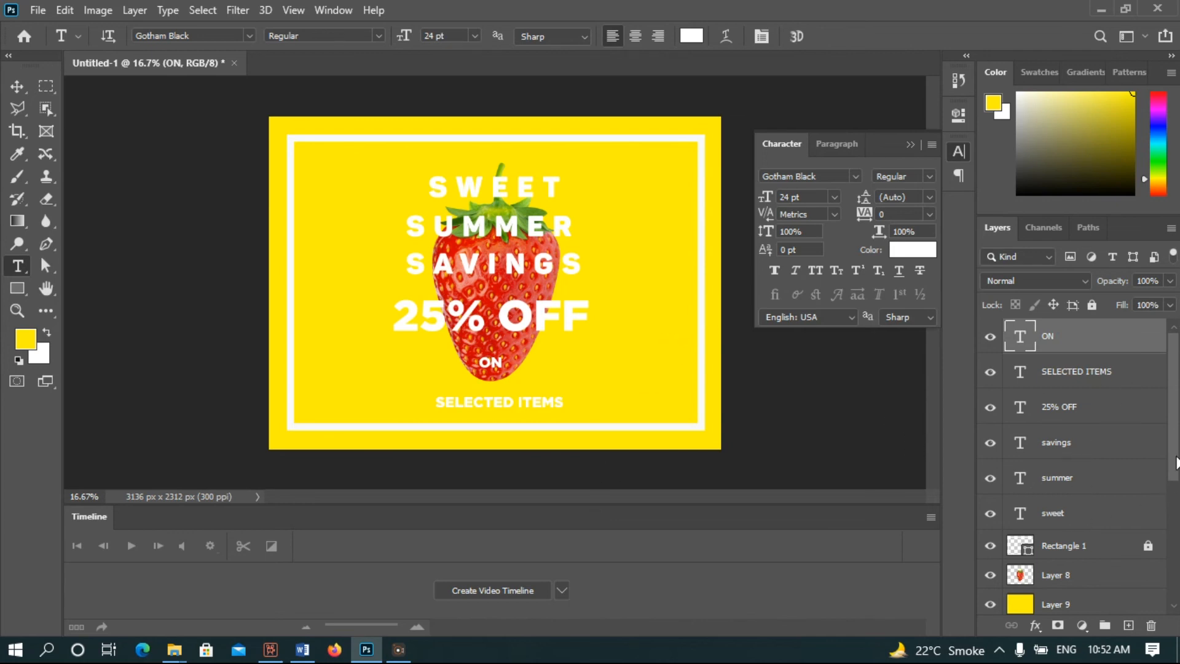
Step: Start a timeline for the document and convert it to a frame animation
scroll(1175, 462, "down", 2)
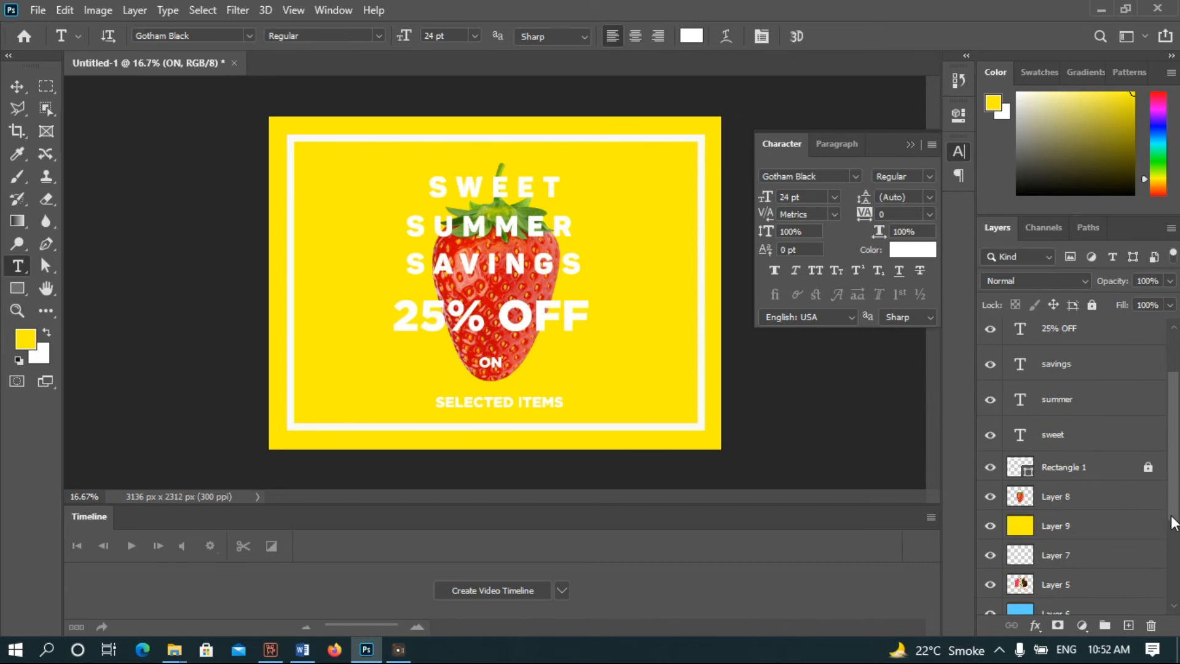
scroll(1072, 467, "down", 5)
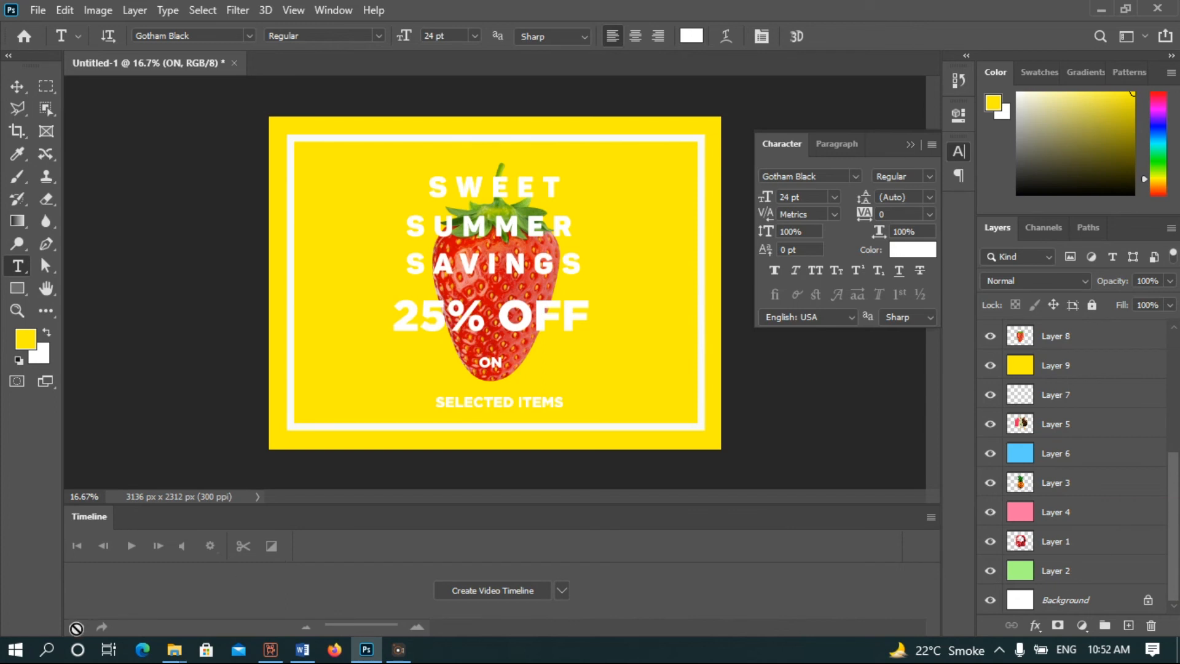
left_click(470, 587)
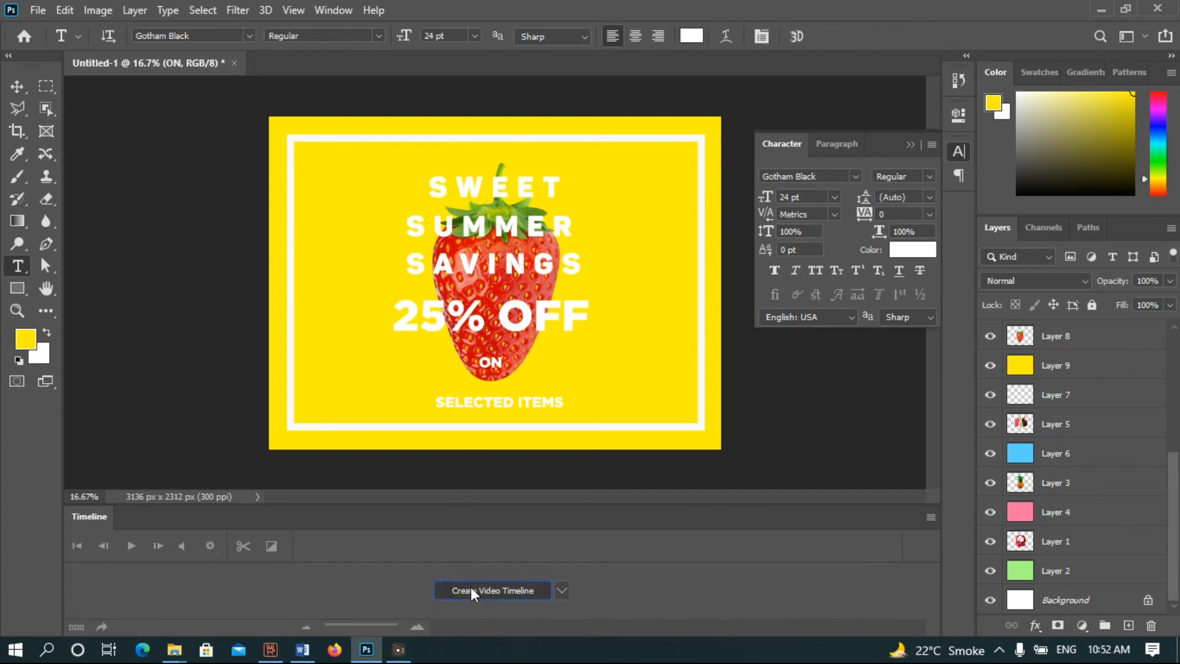
left_click(78, 625)
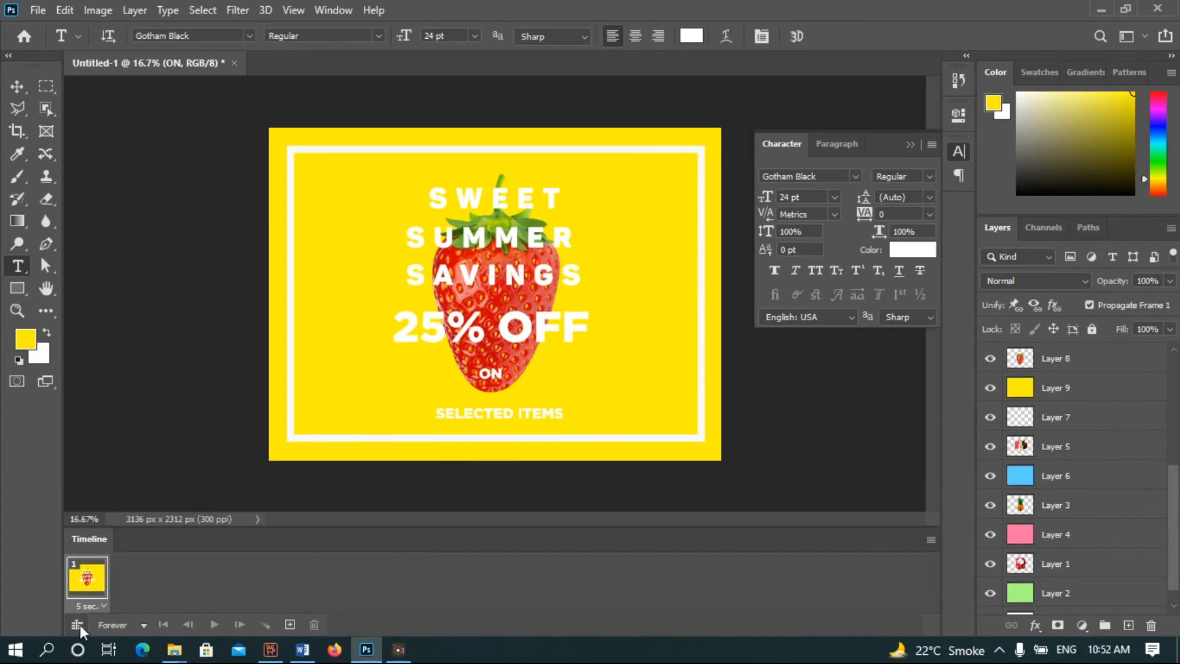
Step: Hide Layers 8, 9, 7, 5, 6, 3 and 4 in the first frame, leaving the headphones on the green background
left_click(990, 358)
left_click(991, 388)
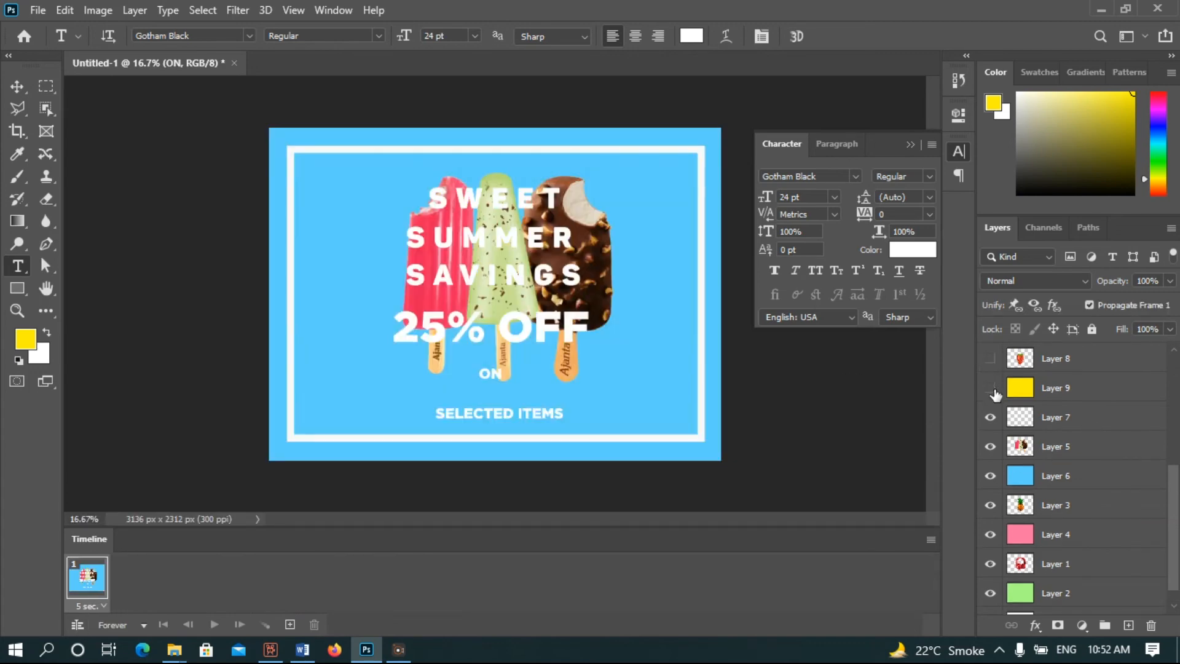
left_click(990, 417)
left_click(990, 447)
left_click(990, 477)
left_click(990, 505)
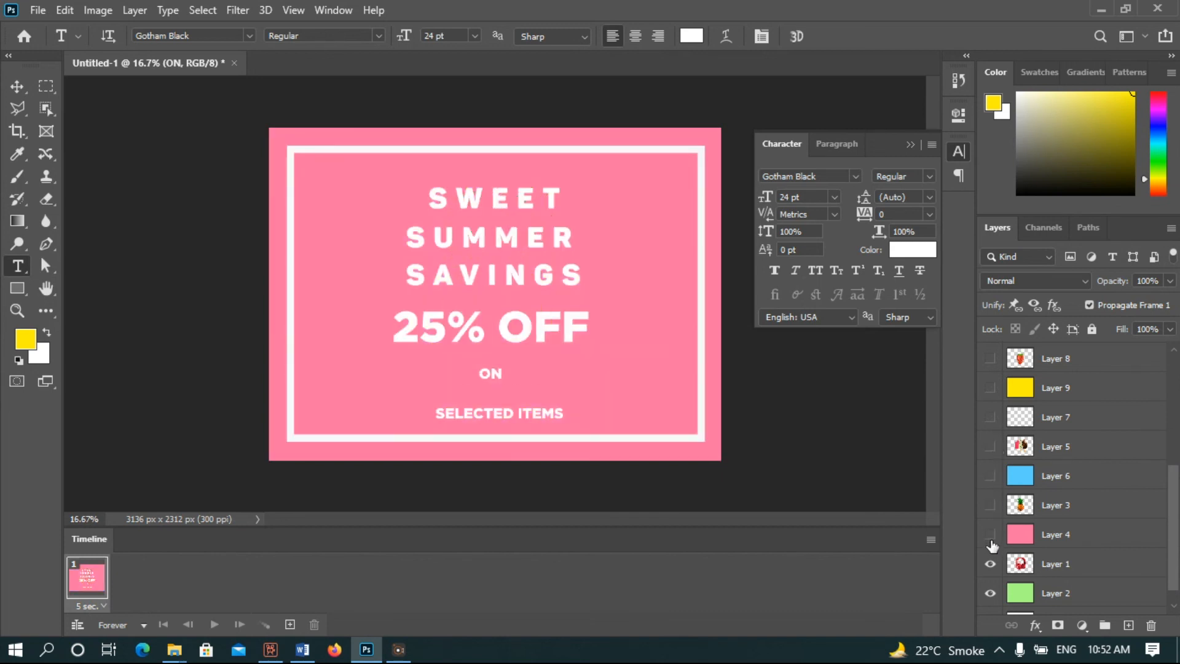
left_click(990, 535)
left_click_drag(1175, 505, 1176, 522)
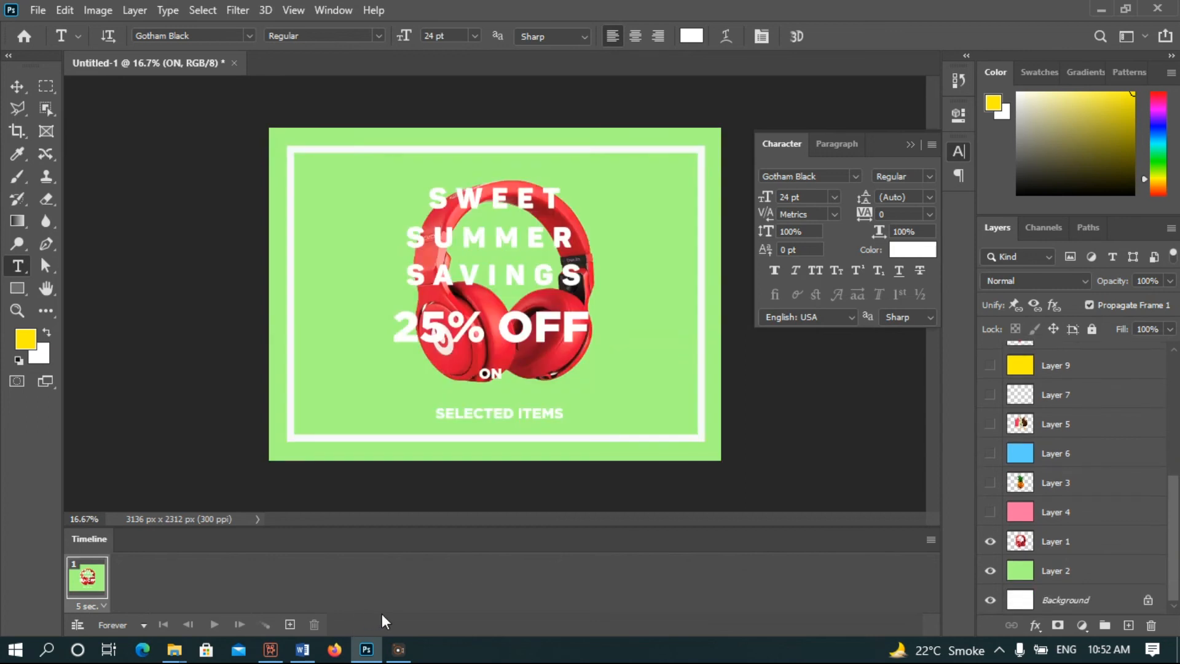
key("alt+Tab")
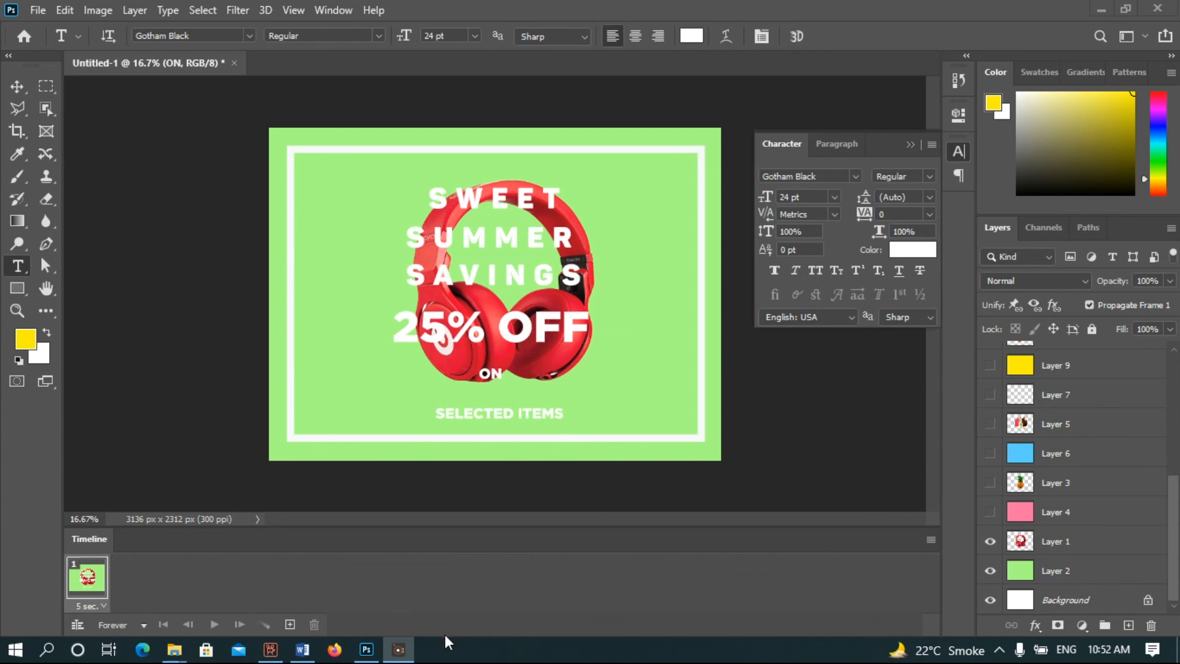
Step: Add a second animation frame and show Layers 4 and 3, the pink background with the pineapple
left_click(290, 625)
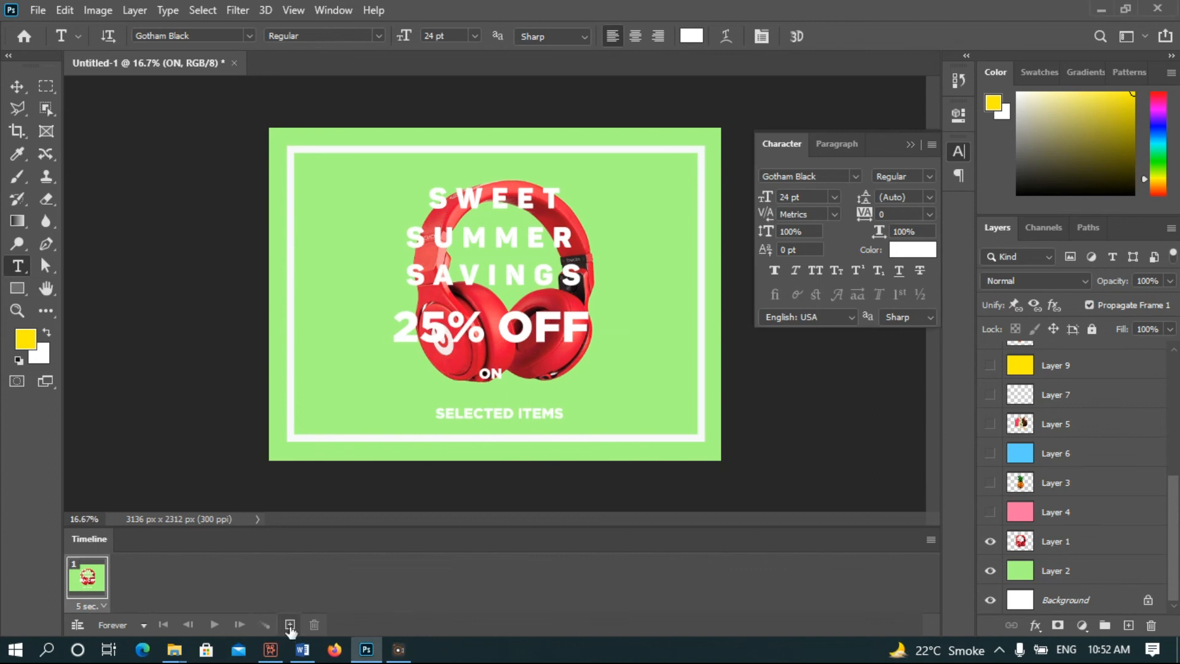
left_click(291, 625)
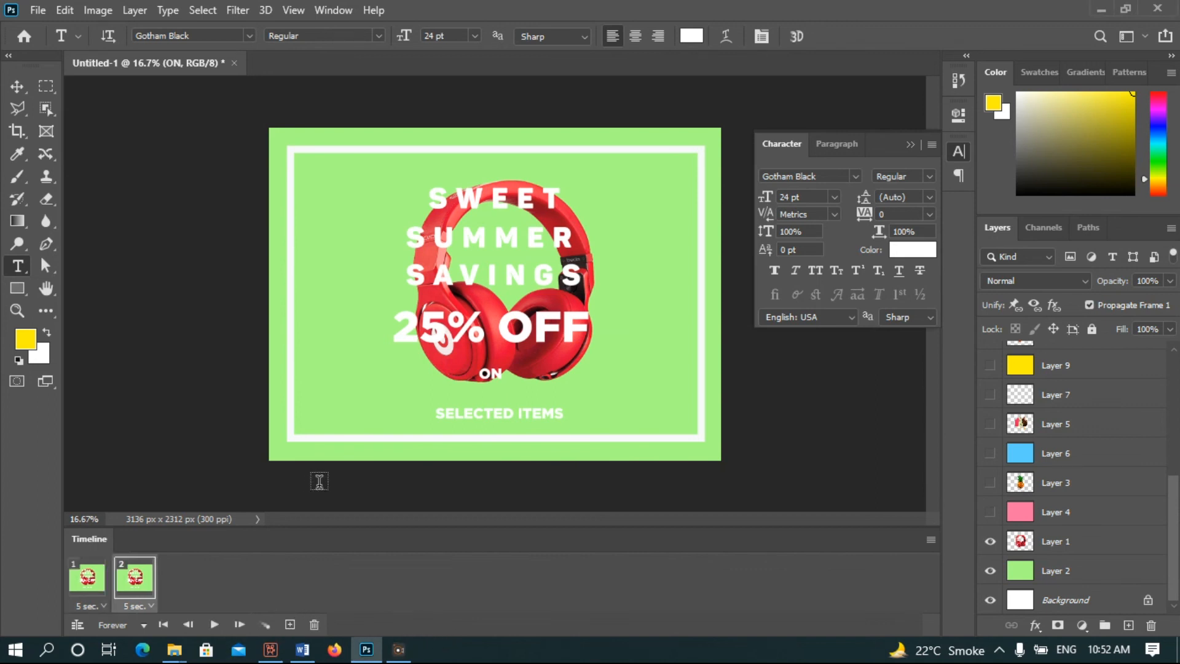
left_click(990, 512)
left_click(991, 483)
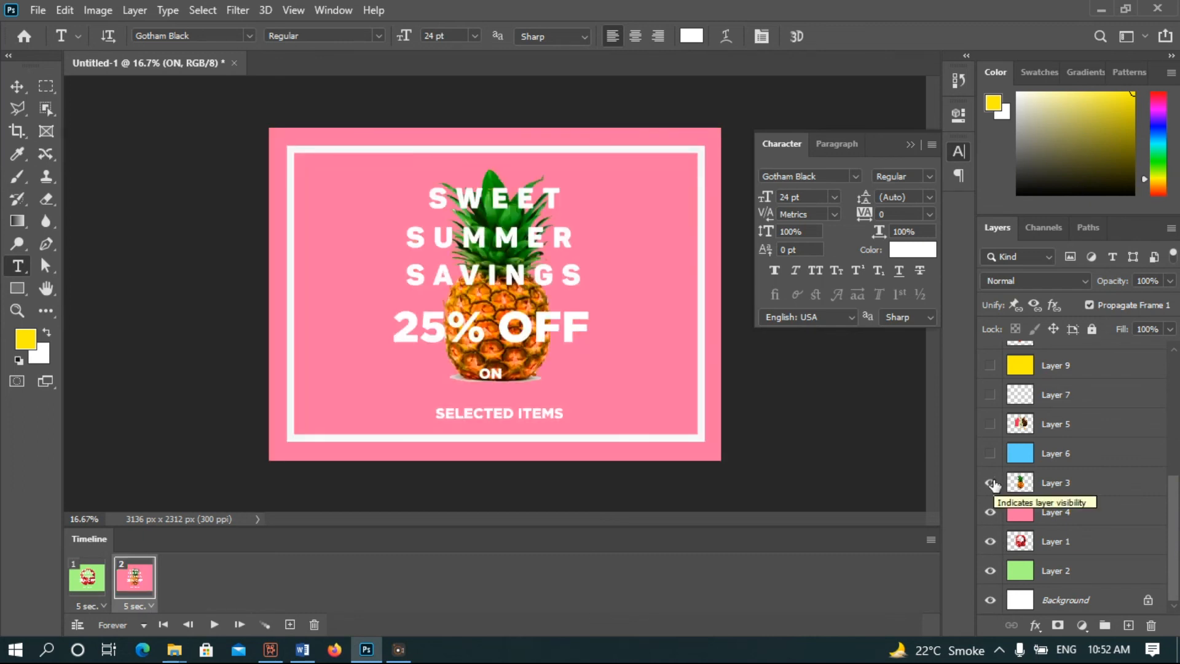
Step: Add a third animation frame and show Layers 6 and 5, the blue background with the ice creams
left_click(290, 626)
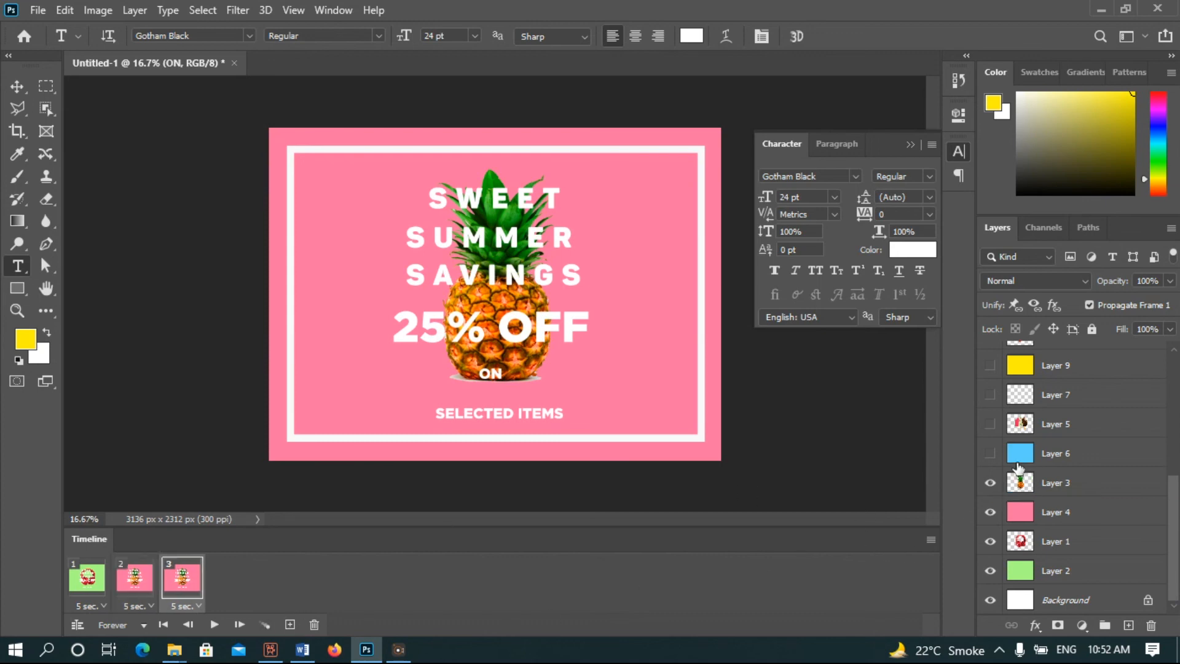
left_click(991, 455)
left_click(991, 425)
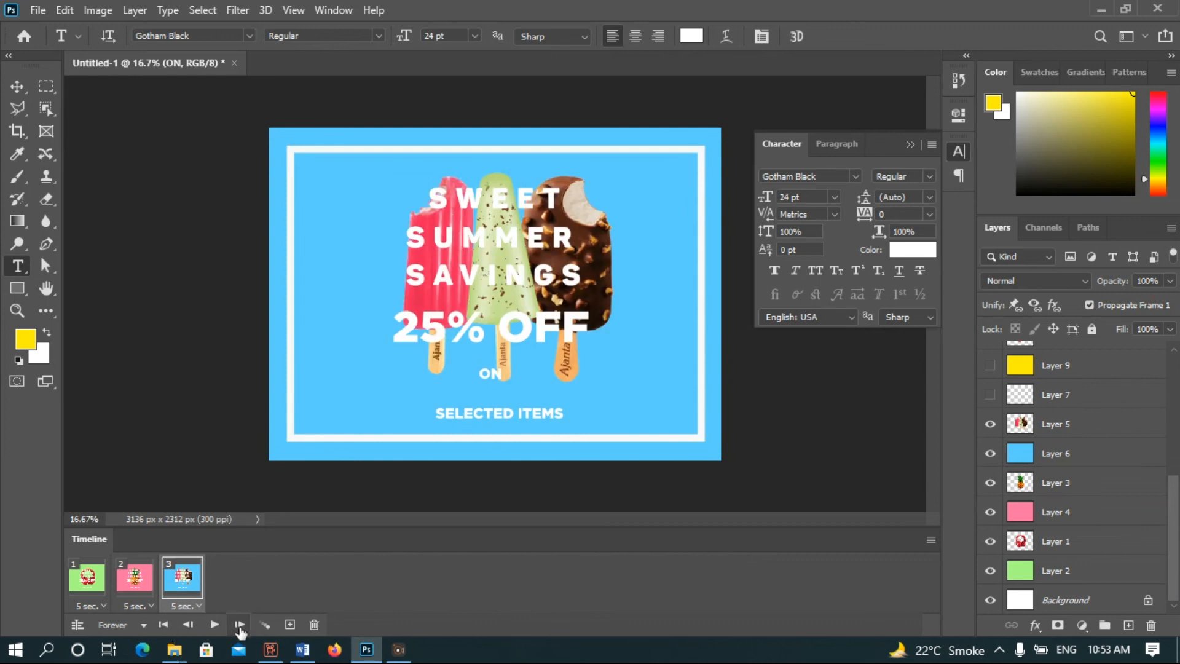
Step: Add a fourth animation frame and show Layers 9 and 8, the yellow background with the strawberry
left_click(290, 624)
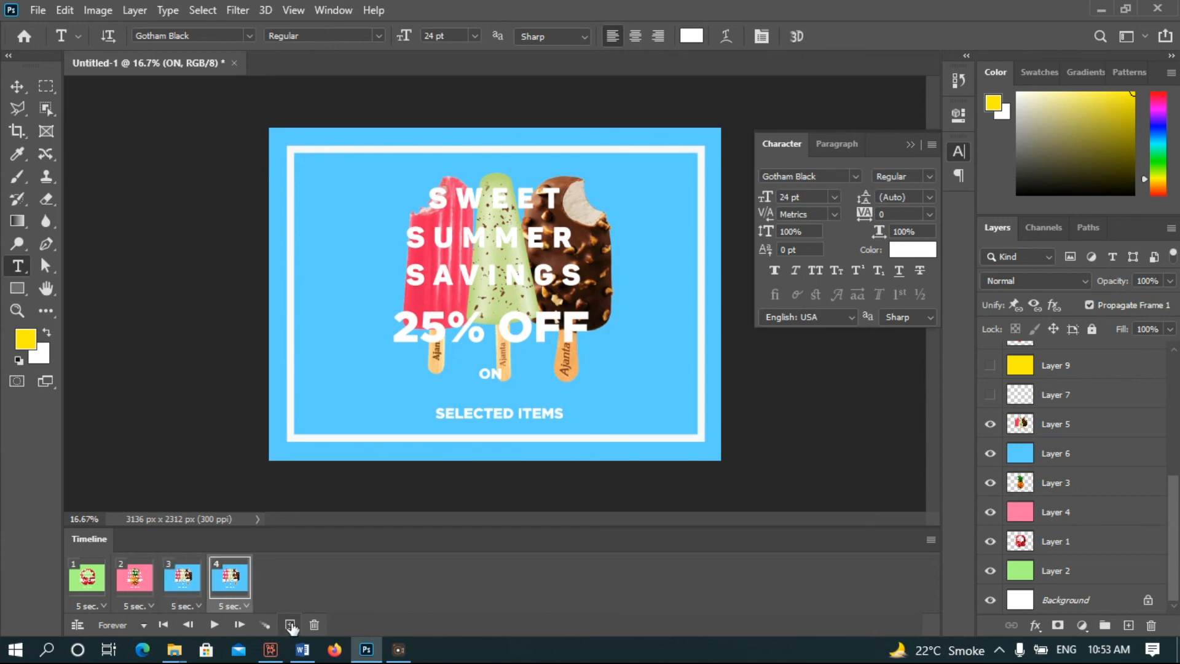
left_click(989, 367)
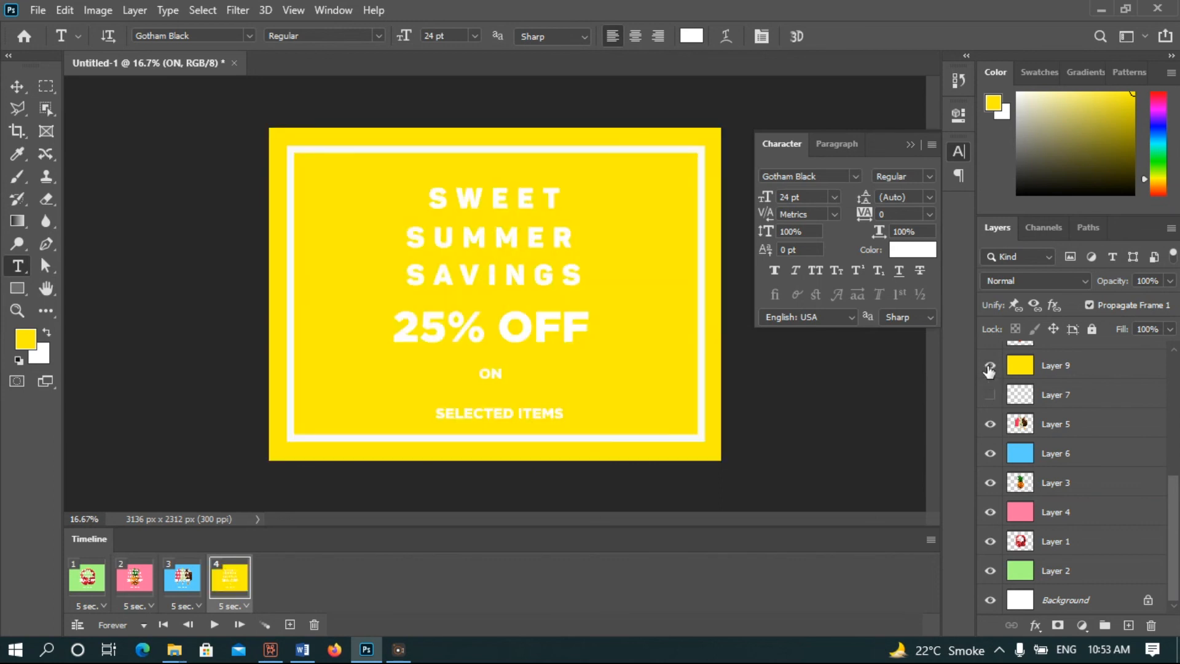
left_click(1171, 470)
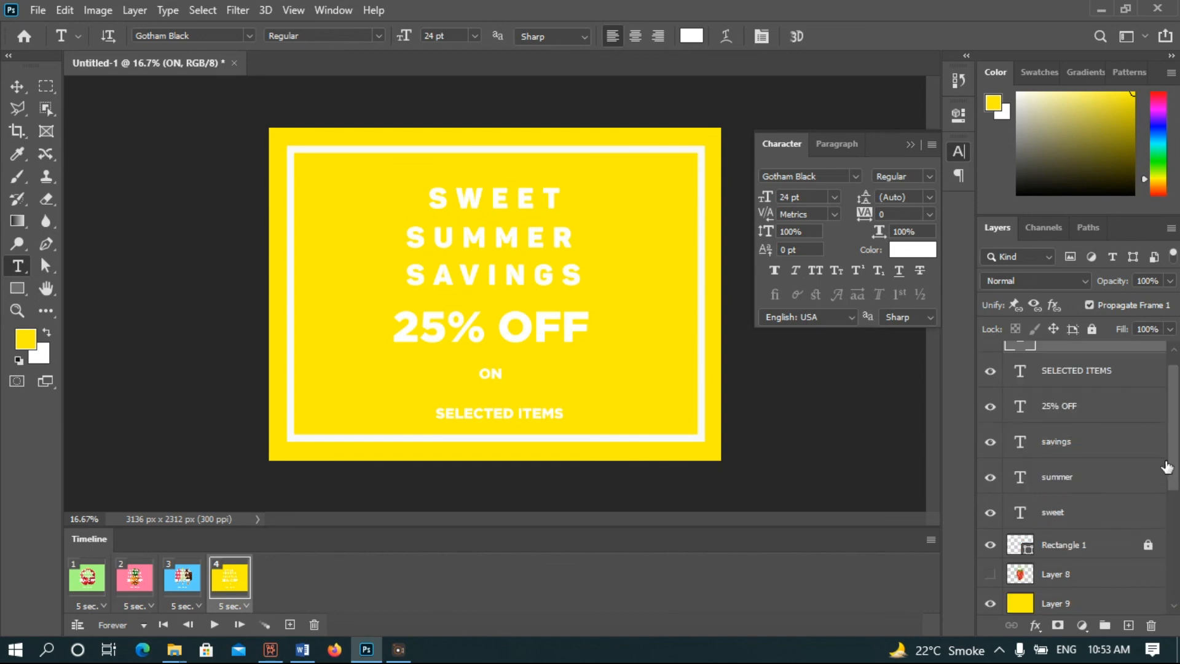
left_click(990, 575)
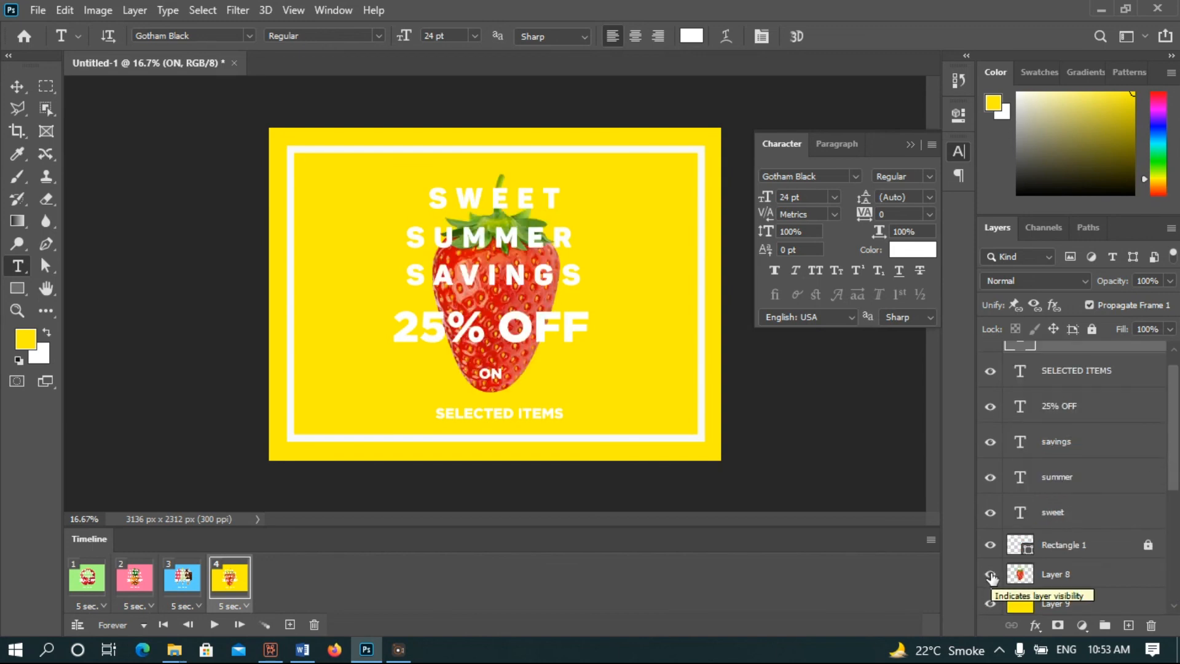
Step: Set the delay of all four animation frames to 0.2 seconds and play the animation to preview it
left_click(104, 606)
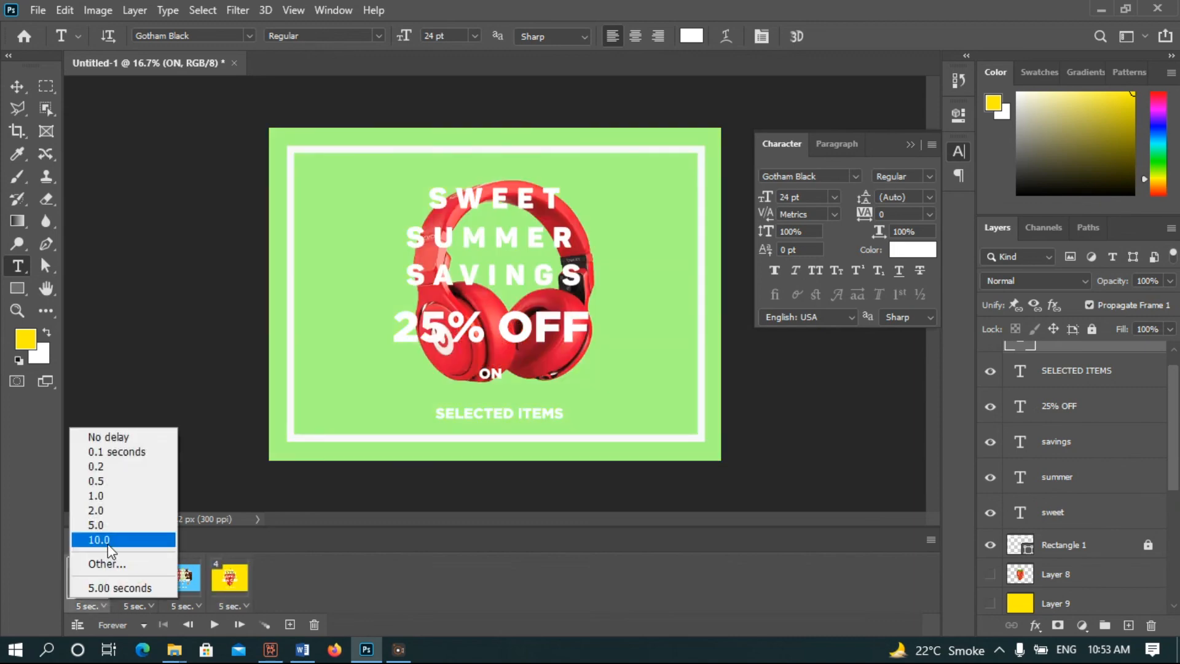
left_click(121, 468)
left_click(136, 606)
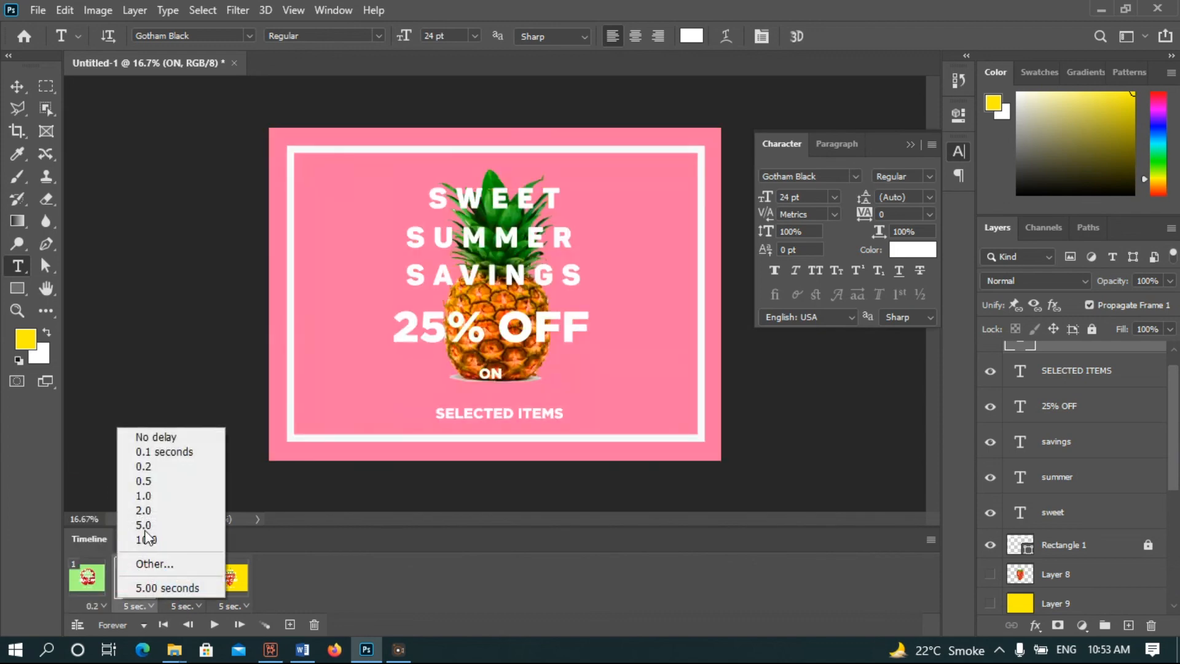
left_click(146, 467)
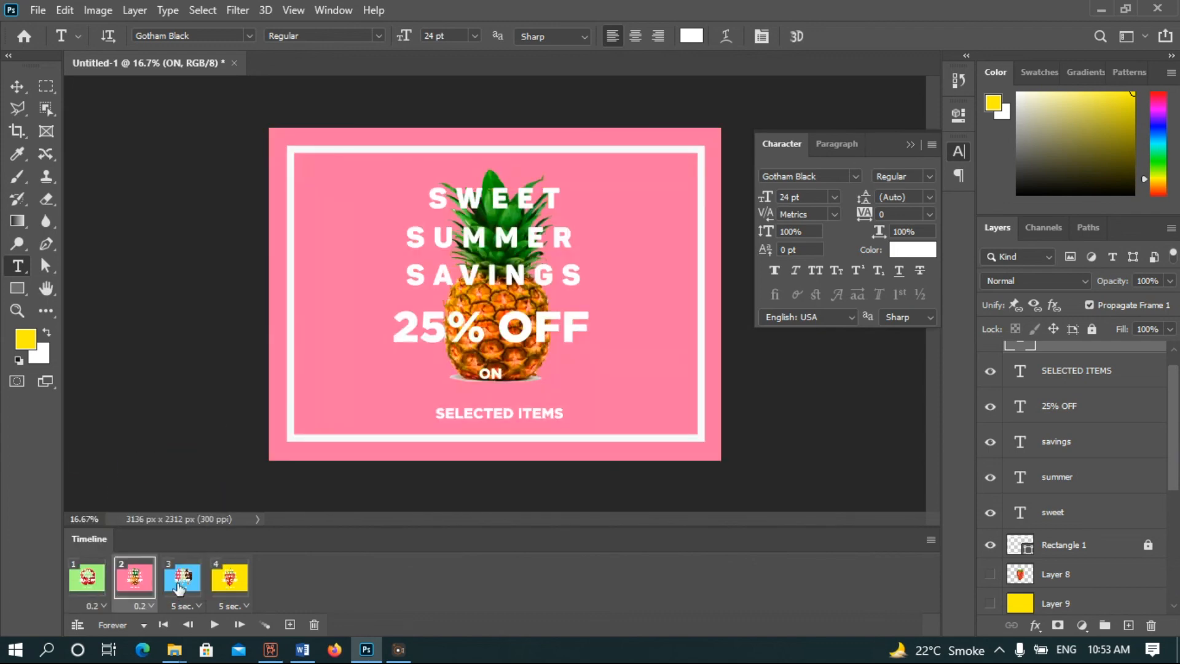
left_click(185, 607)
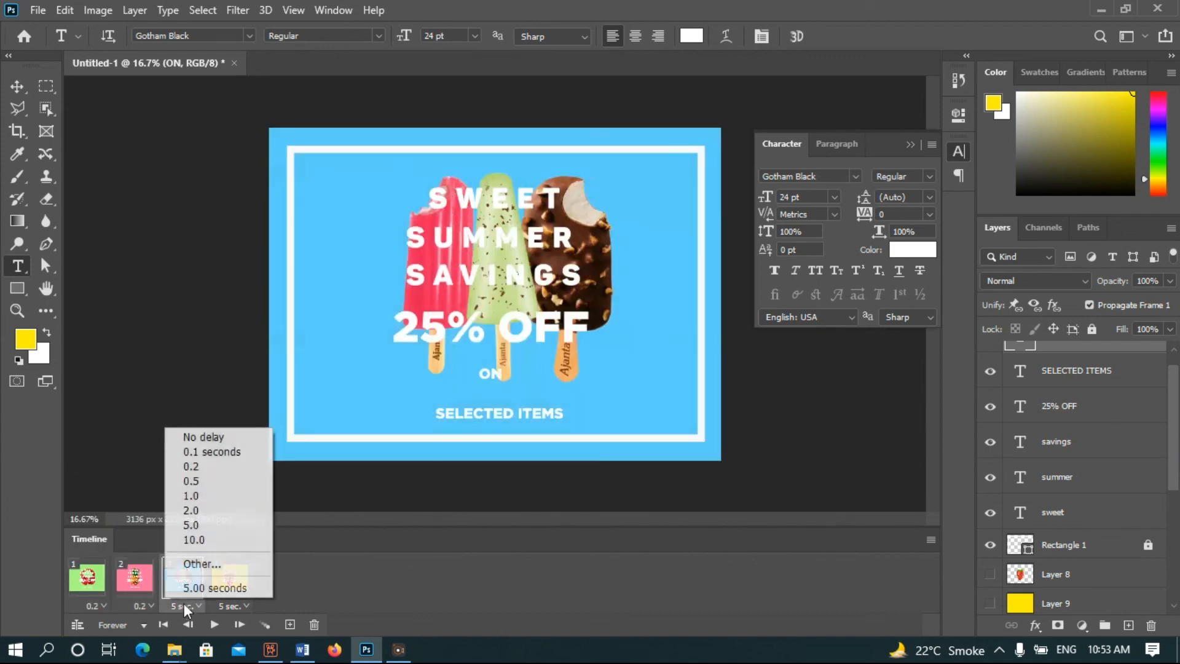
left_click(203, 470)
left_click(241, 606)
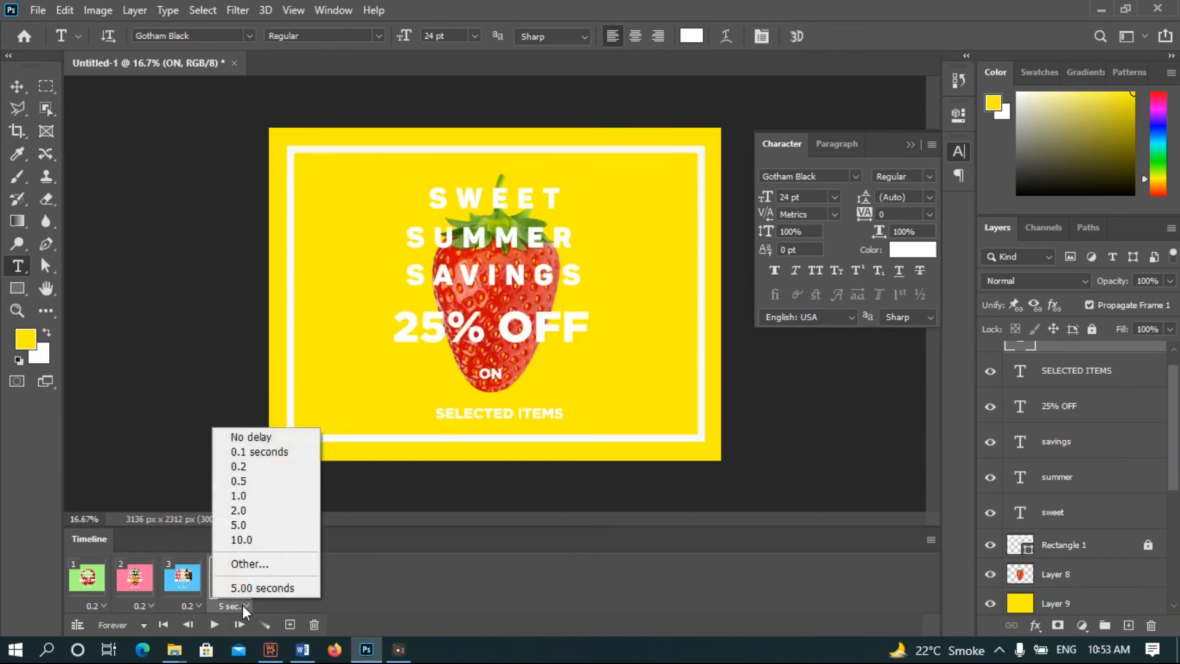
left_click(241, 467)
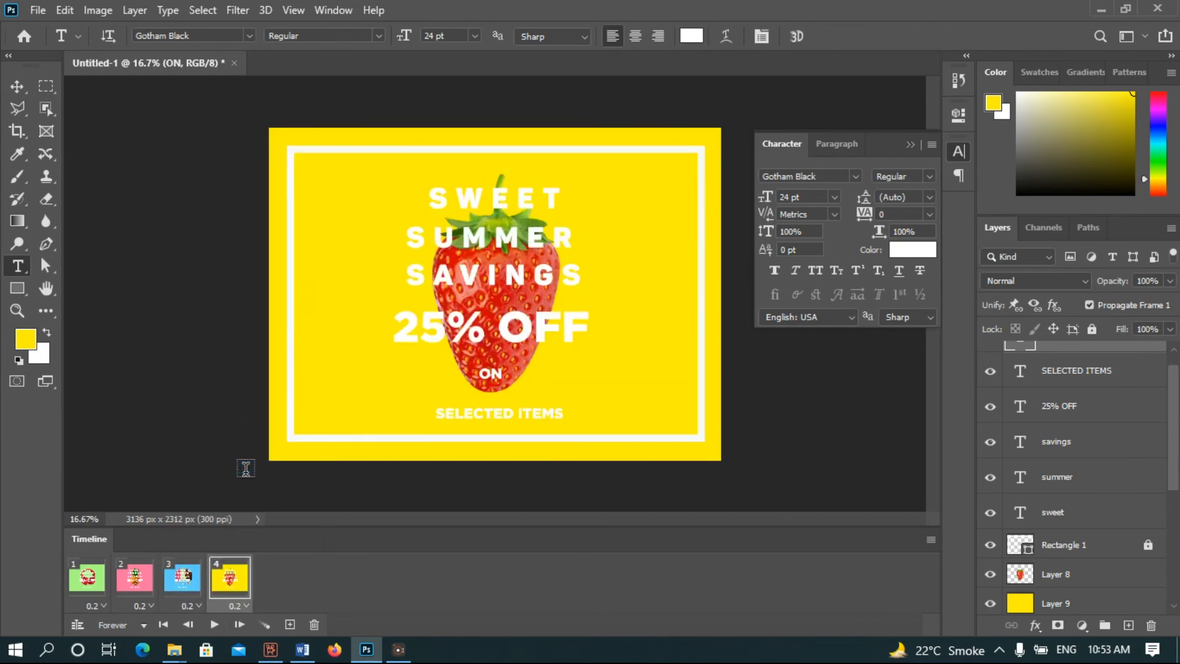
left_click(215, 624)
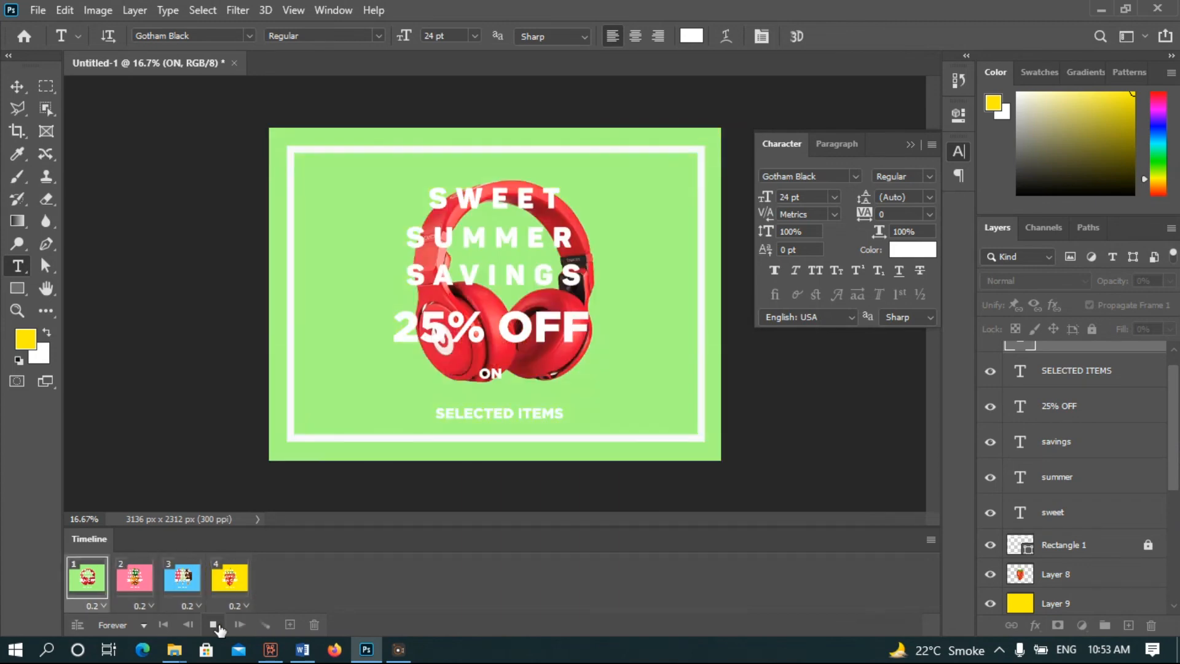
left_click(339, 639)
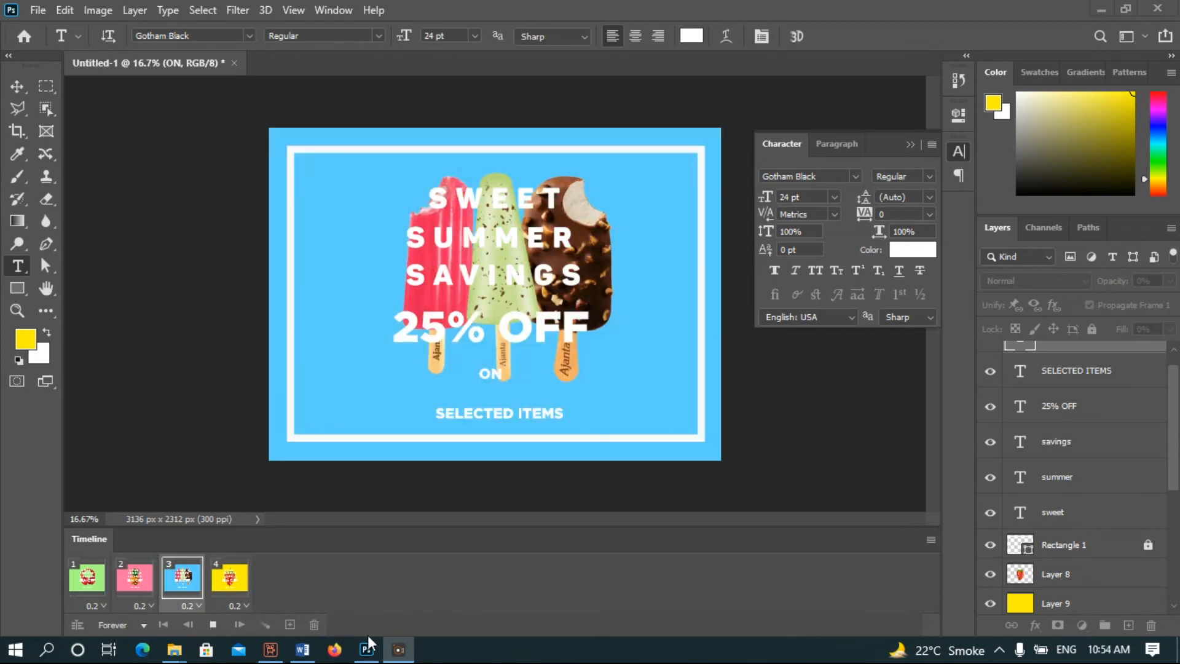